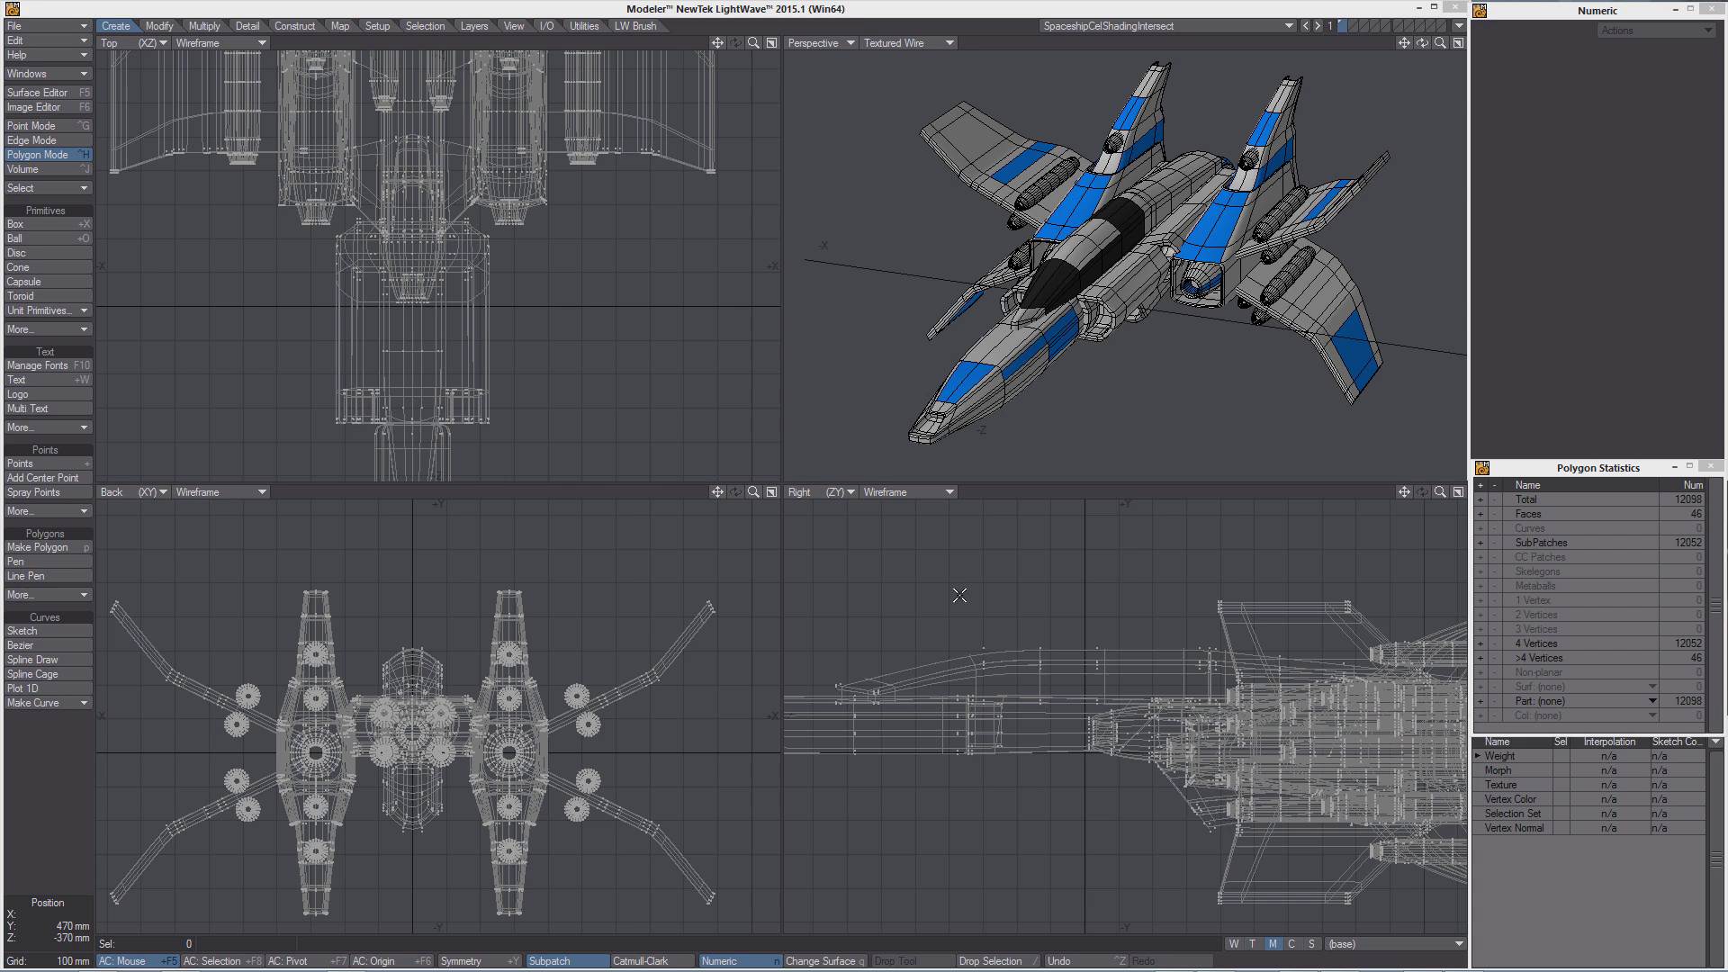
Send the spaceship object from Modeler to Layout and view it through the current camera
left_click_drag(1201, 355, 1080, 192, "alt")
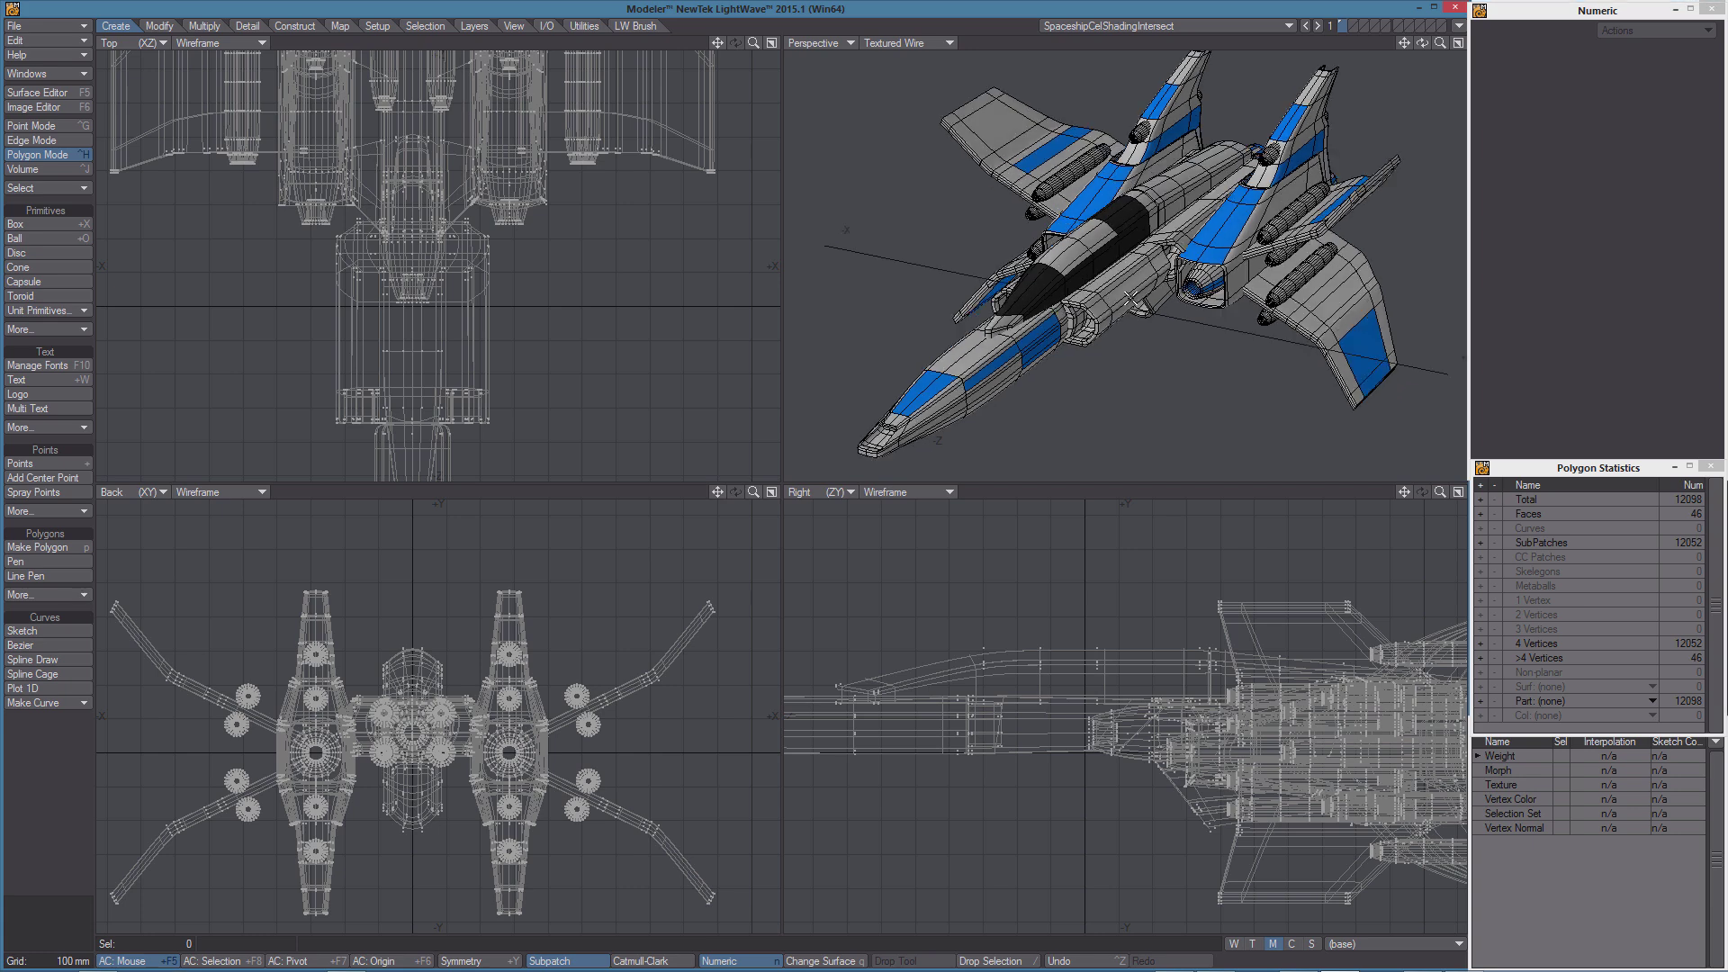
left_click(1458, 25)
left_click(1447, 52)
key("6")
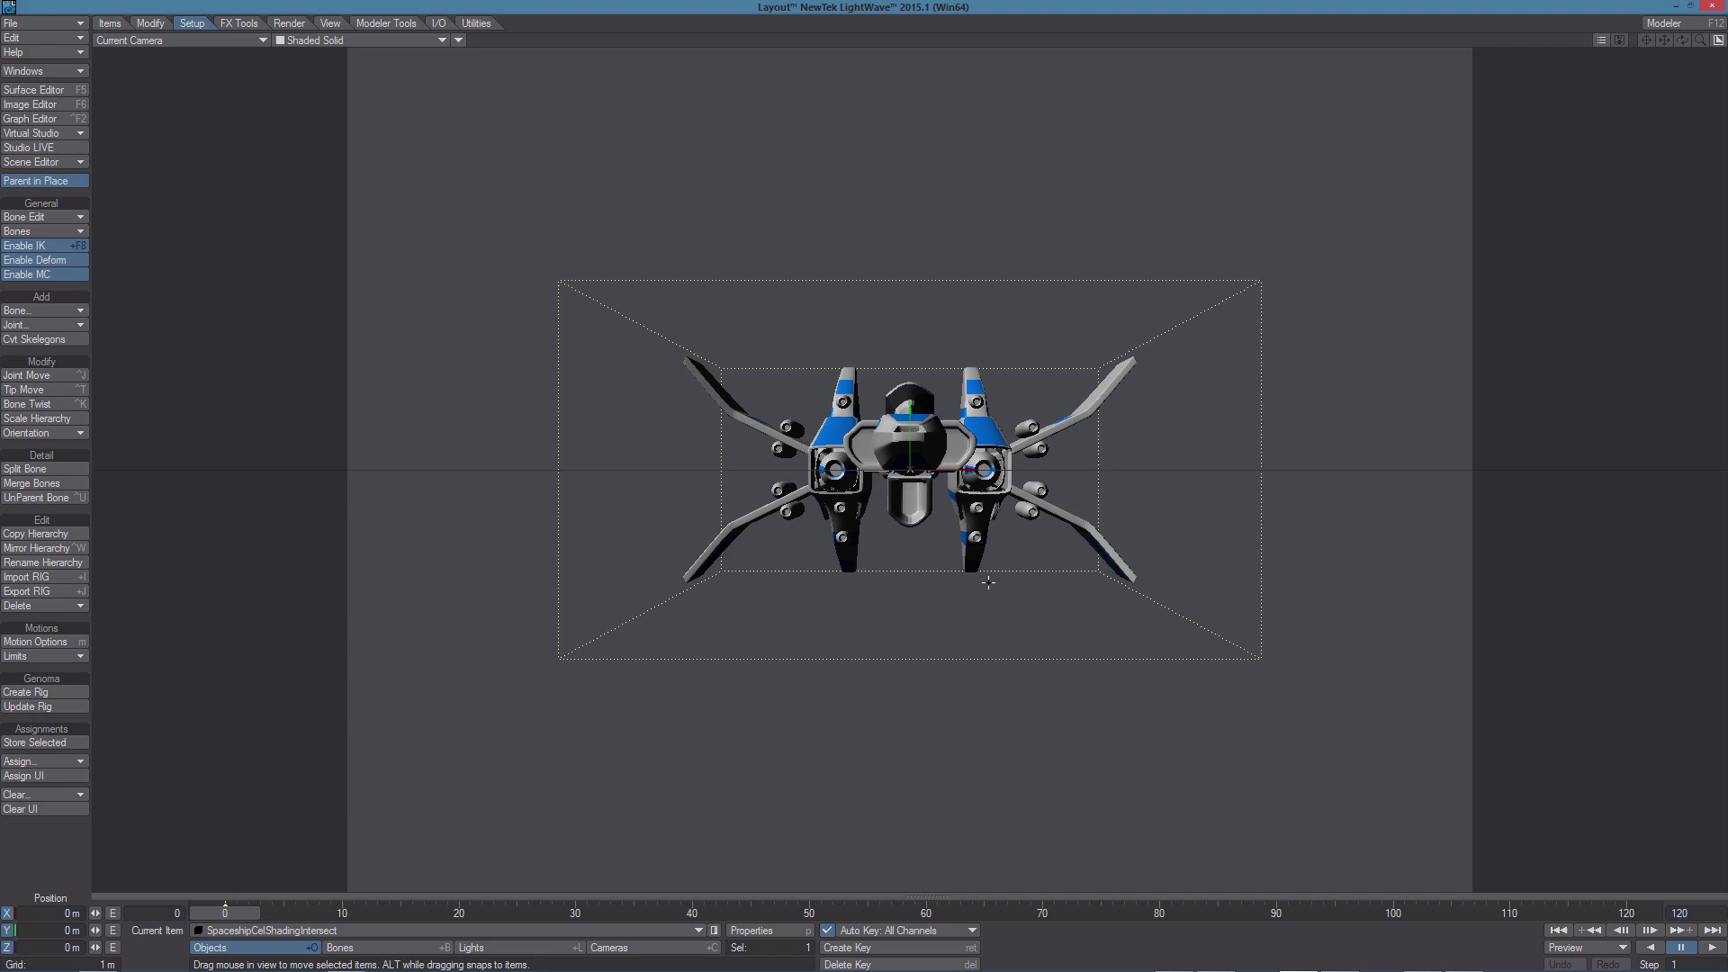
Move and rotate the camera to frame the ship in a raised front three-quarter view, at about X 2.02 m, Y 2.0 m, Z -1.95 m
key("shift+c")
right_click_drag(1176, 714, 1177, 509)
key("y")
left_click_drag(909, 468, 1161, 414)
key("t")
right_click_drag(909, 468, 909, 531)
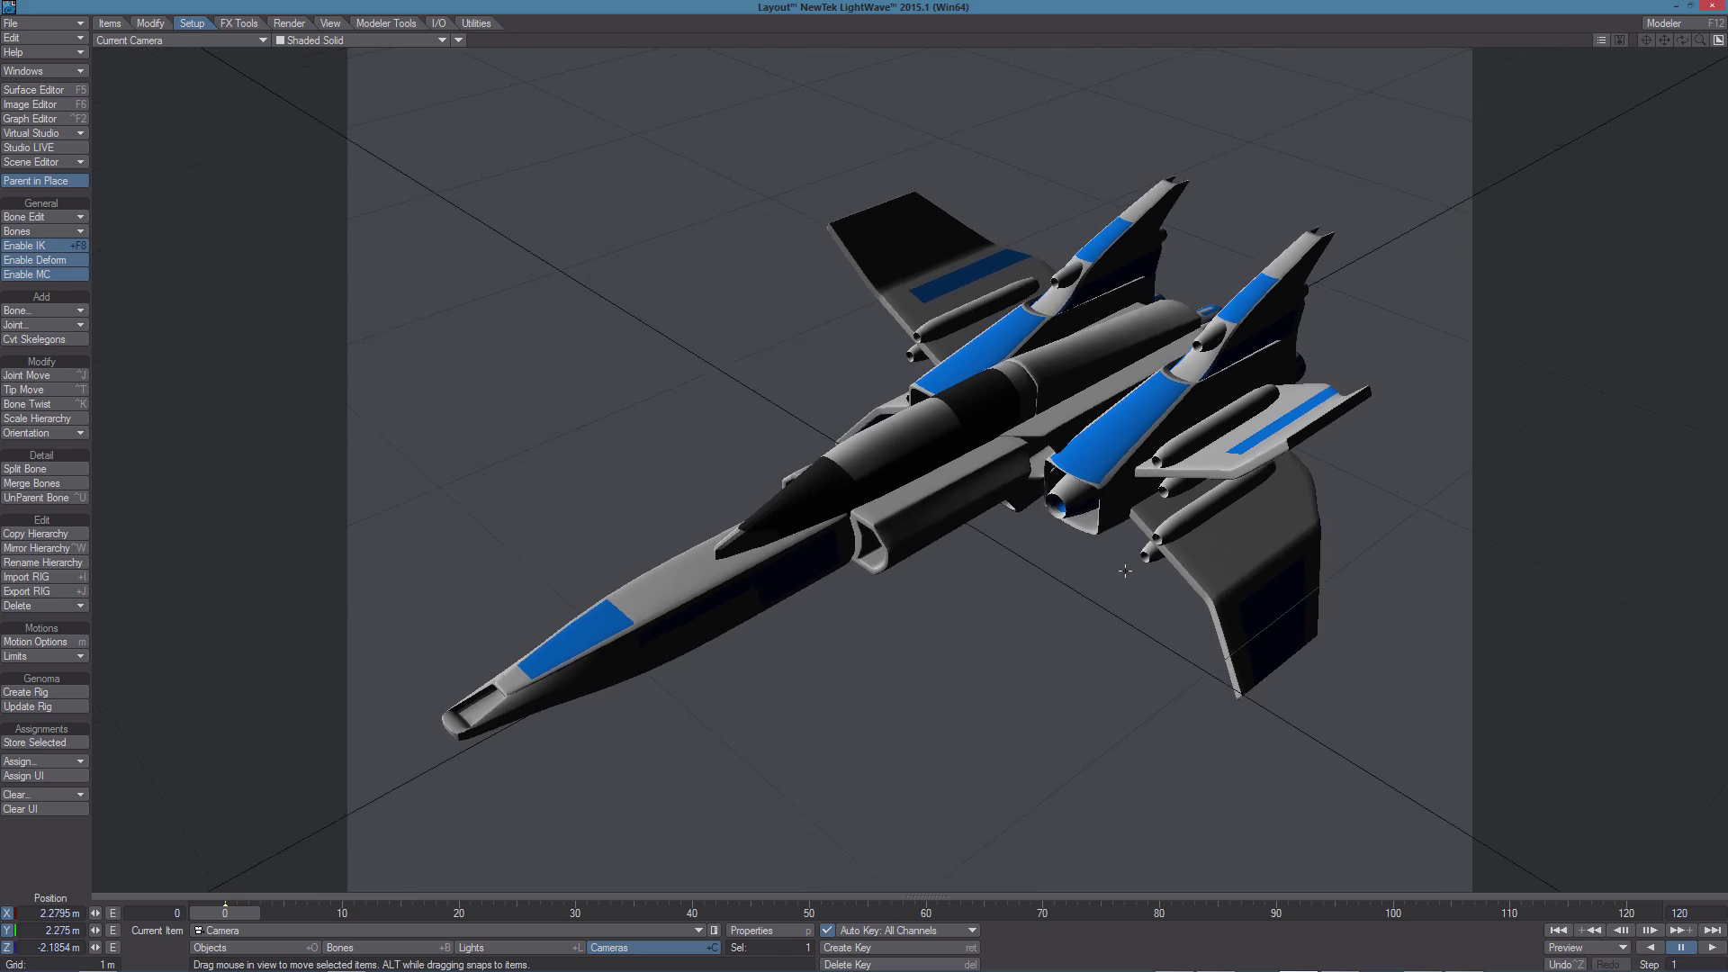
left_click_drag(909, 467, 864, 419)
left_click_drag(1056, 540, 1103, 587)
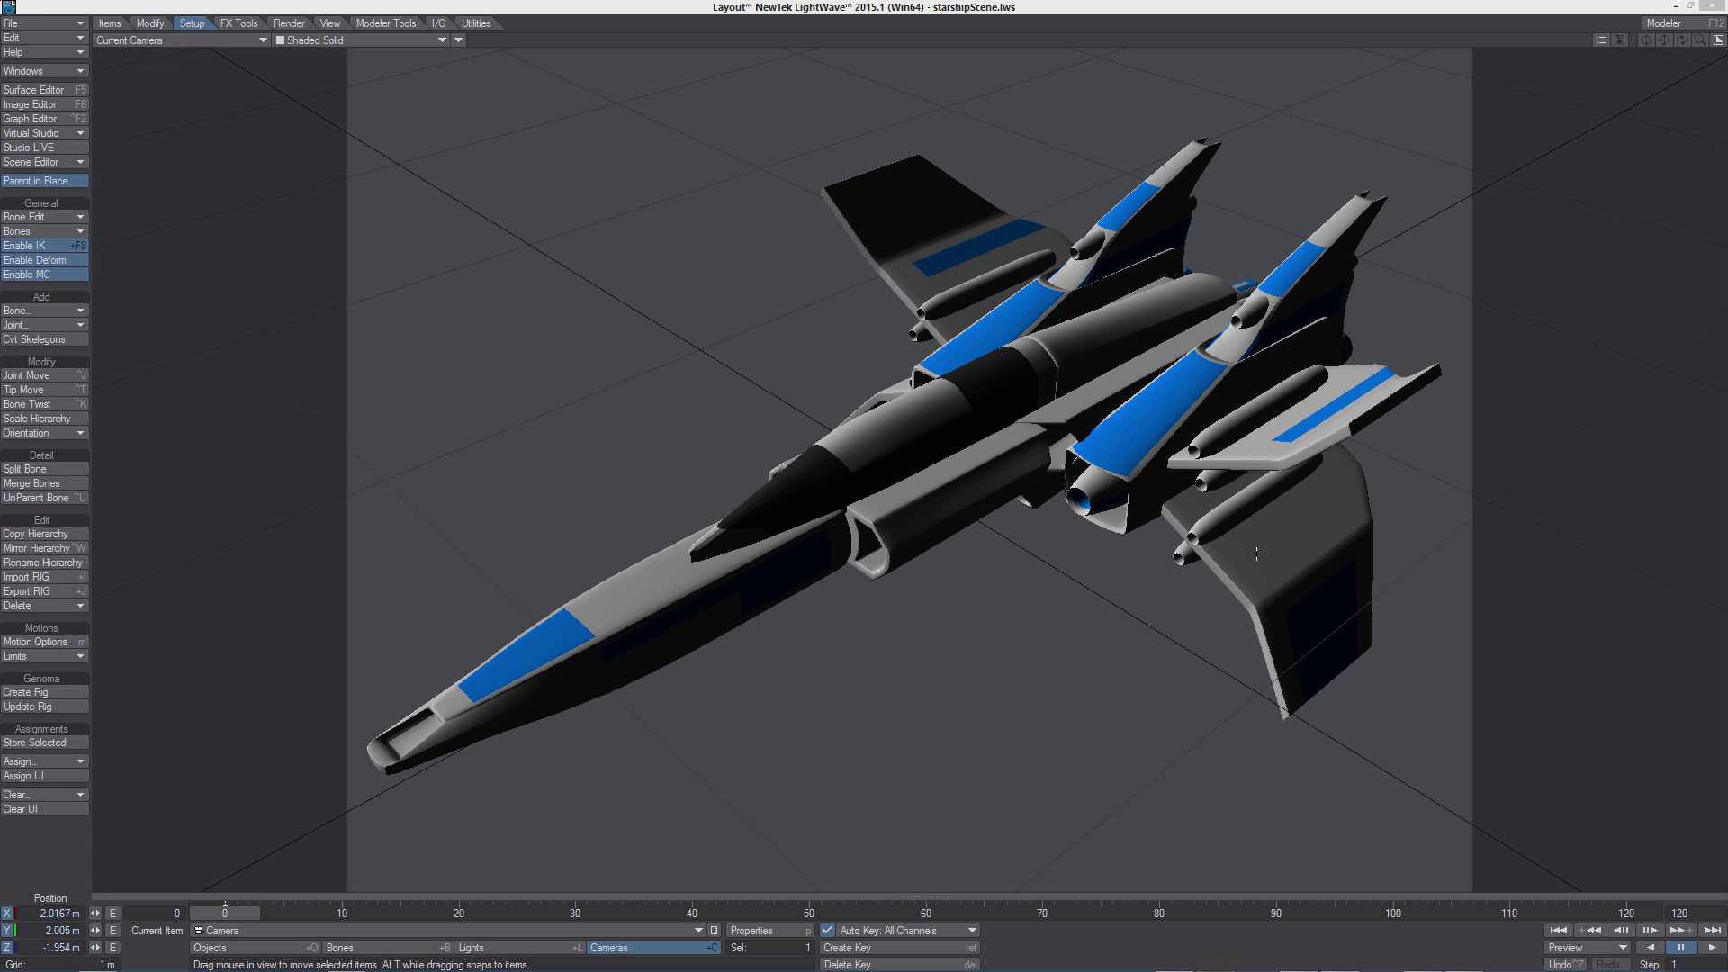
Change the camera viewport's display mode from Shaded Solid to VPR
left_click(315, 39)
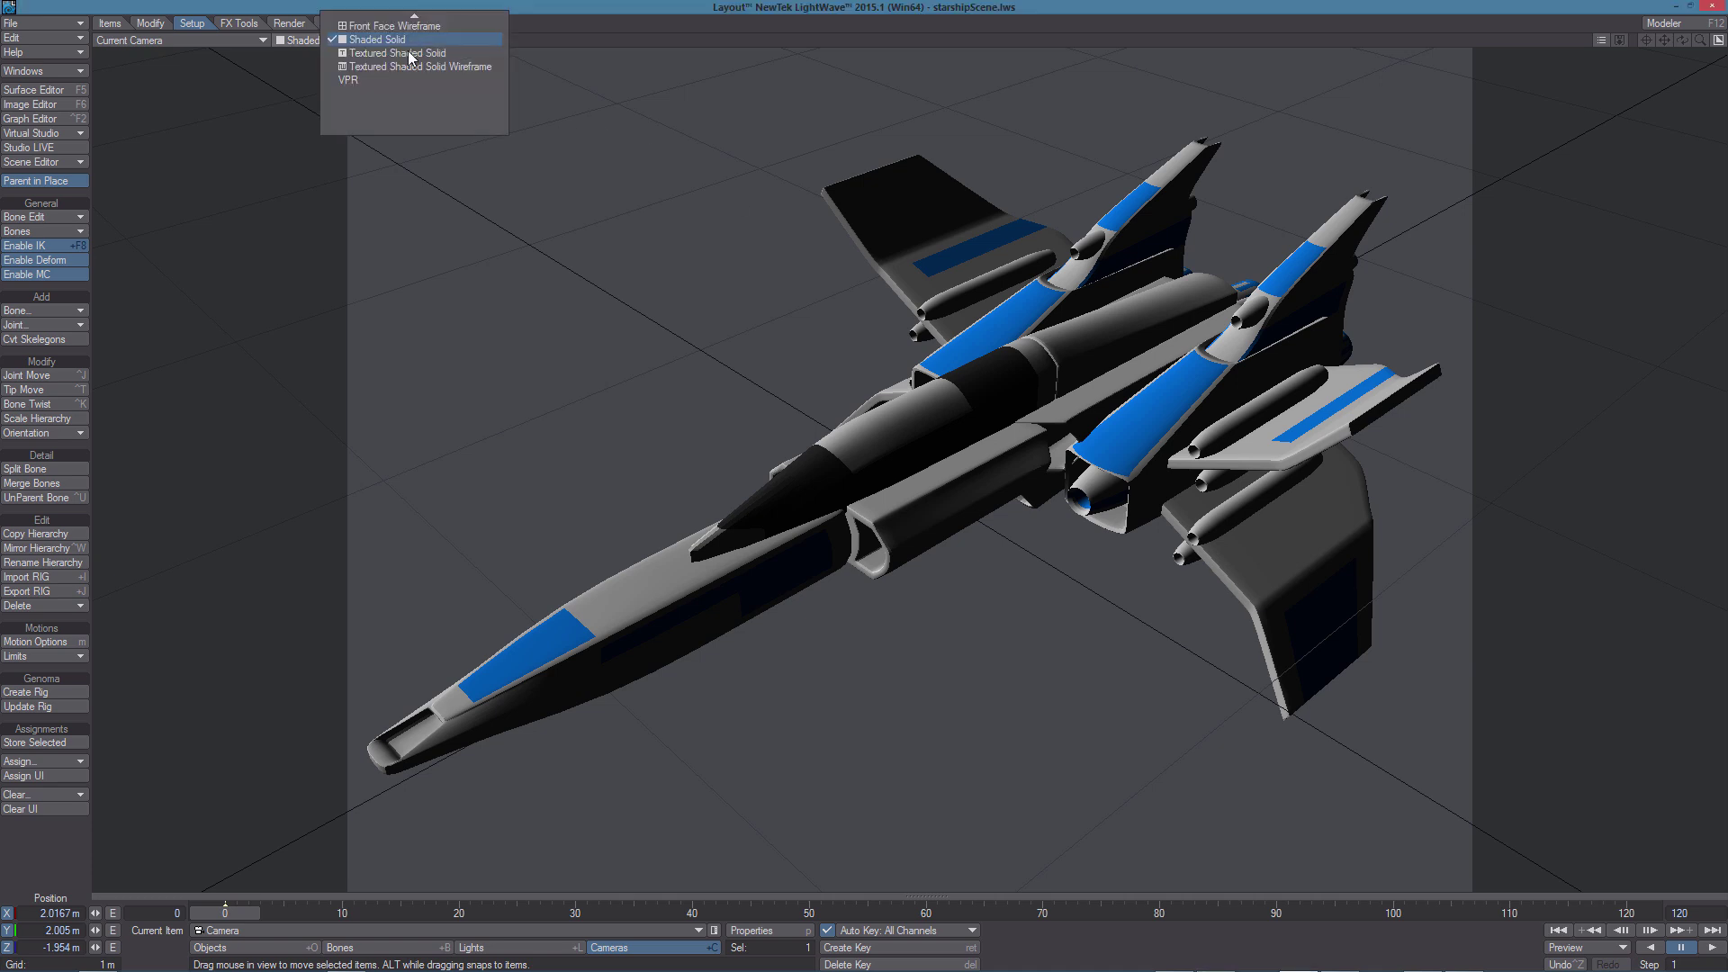
left_click(412, 78)
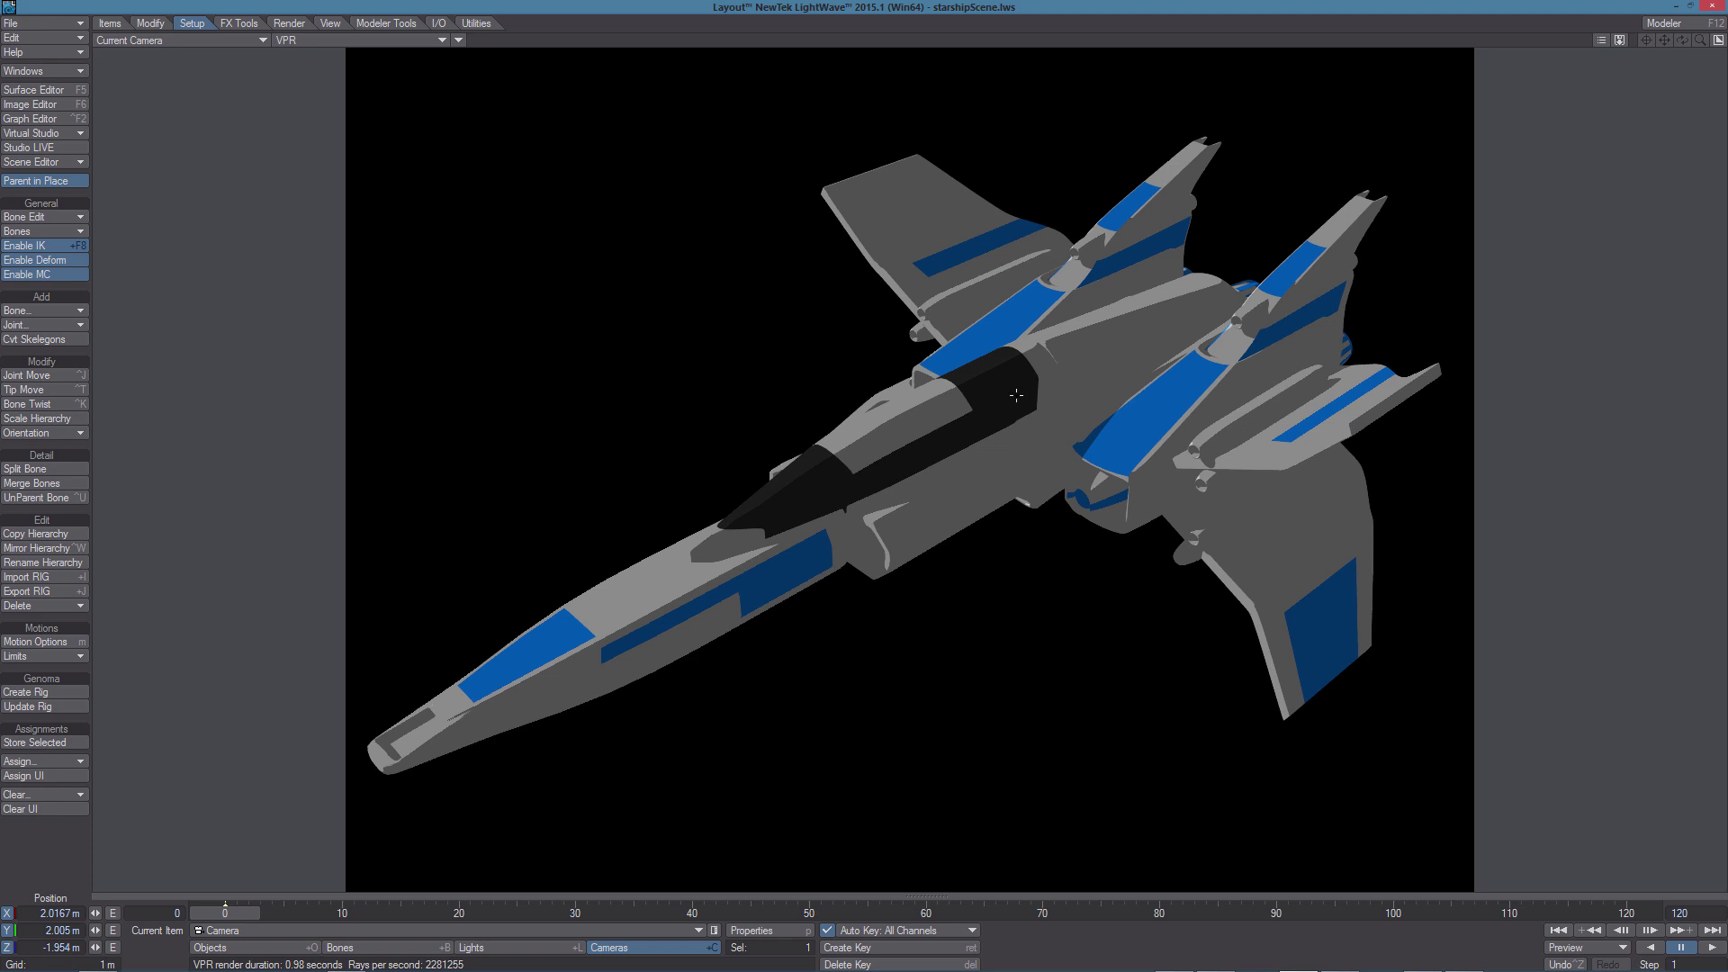
Review the shader assigned to each of the ship's surfaces, Surface01 to Surface04, in the Surface Editor
key("F5")
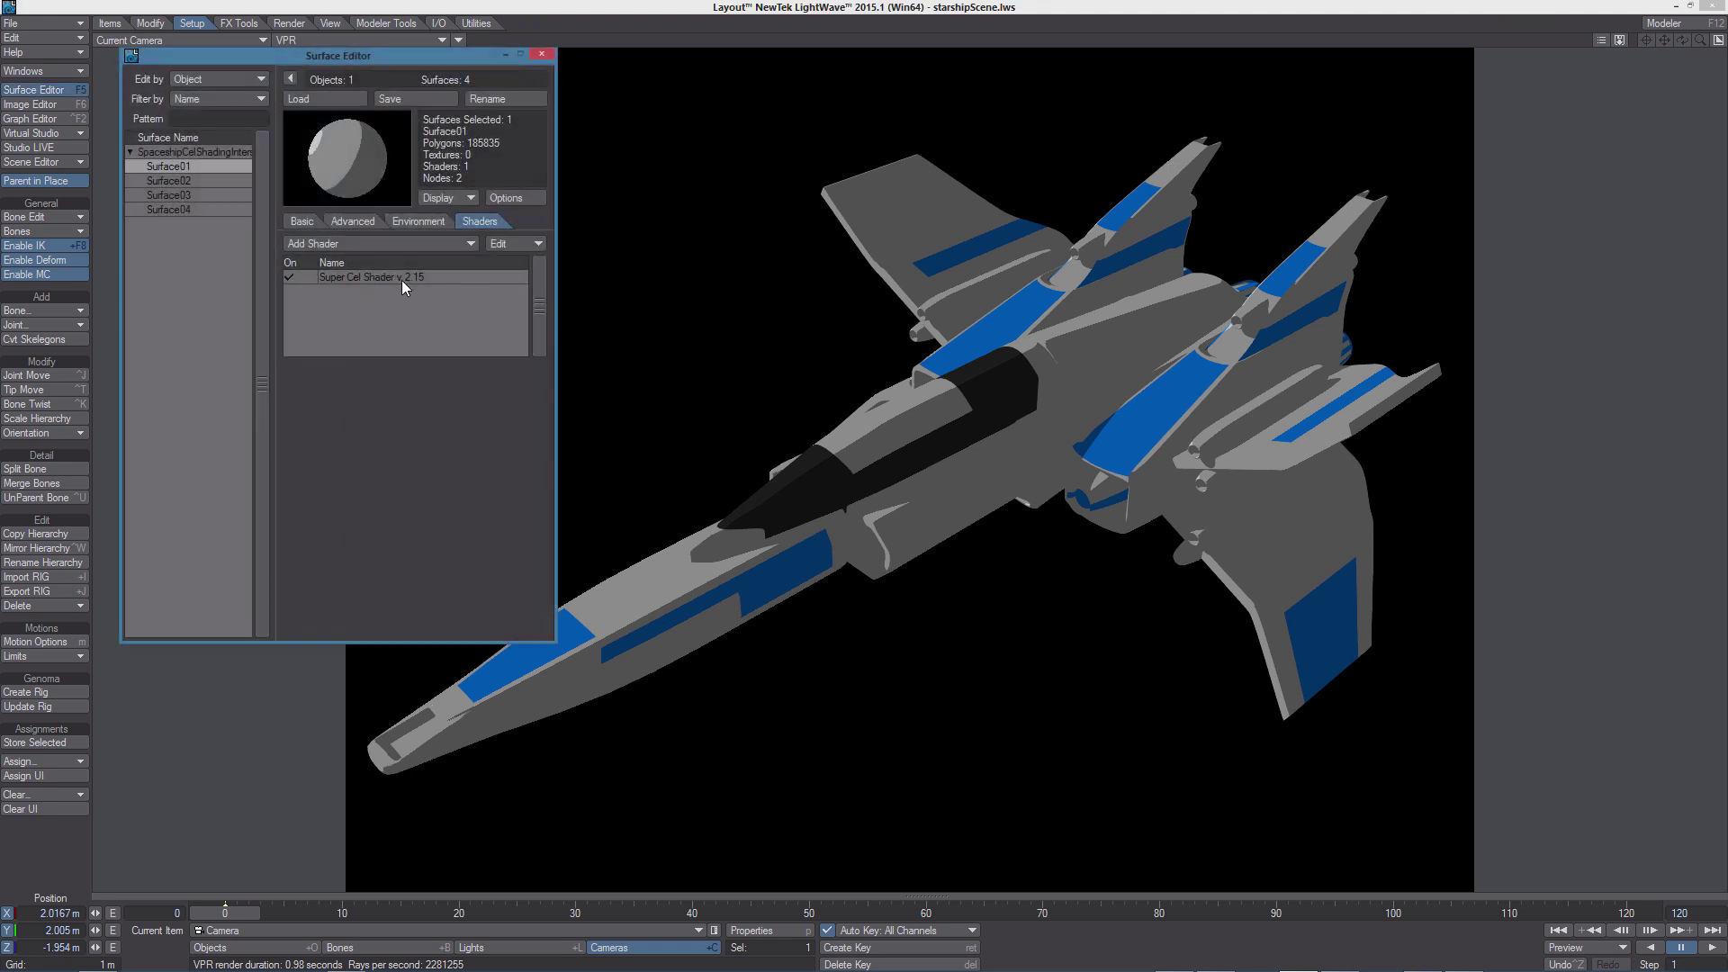
left_click(196, 180)
left_click(206, 196)
left_click(207, 209)
left_click(207, 194)
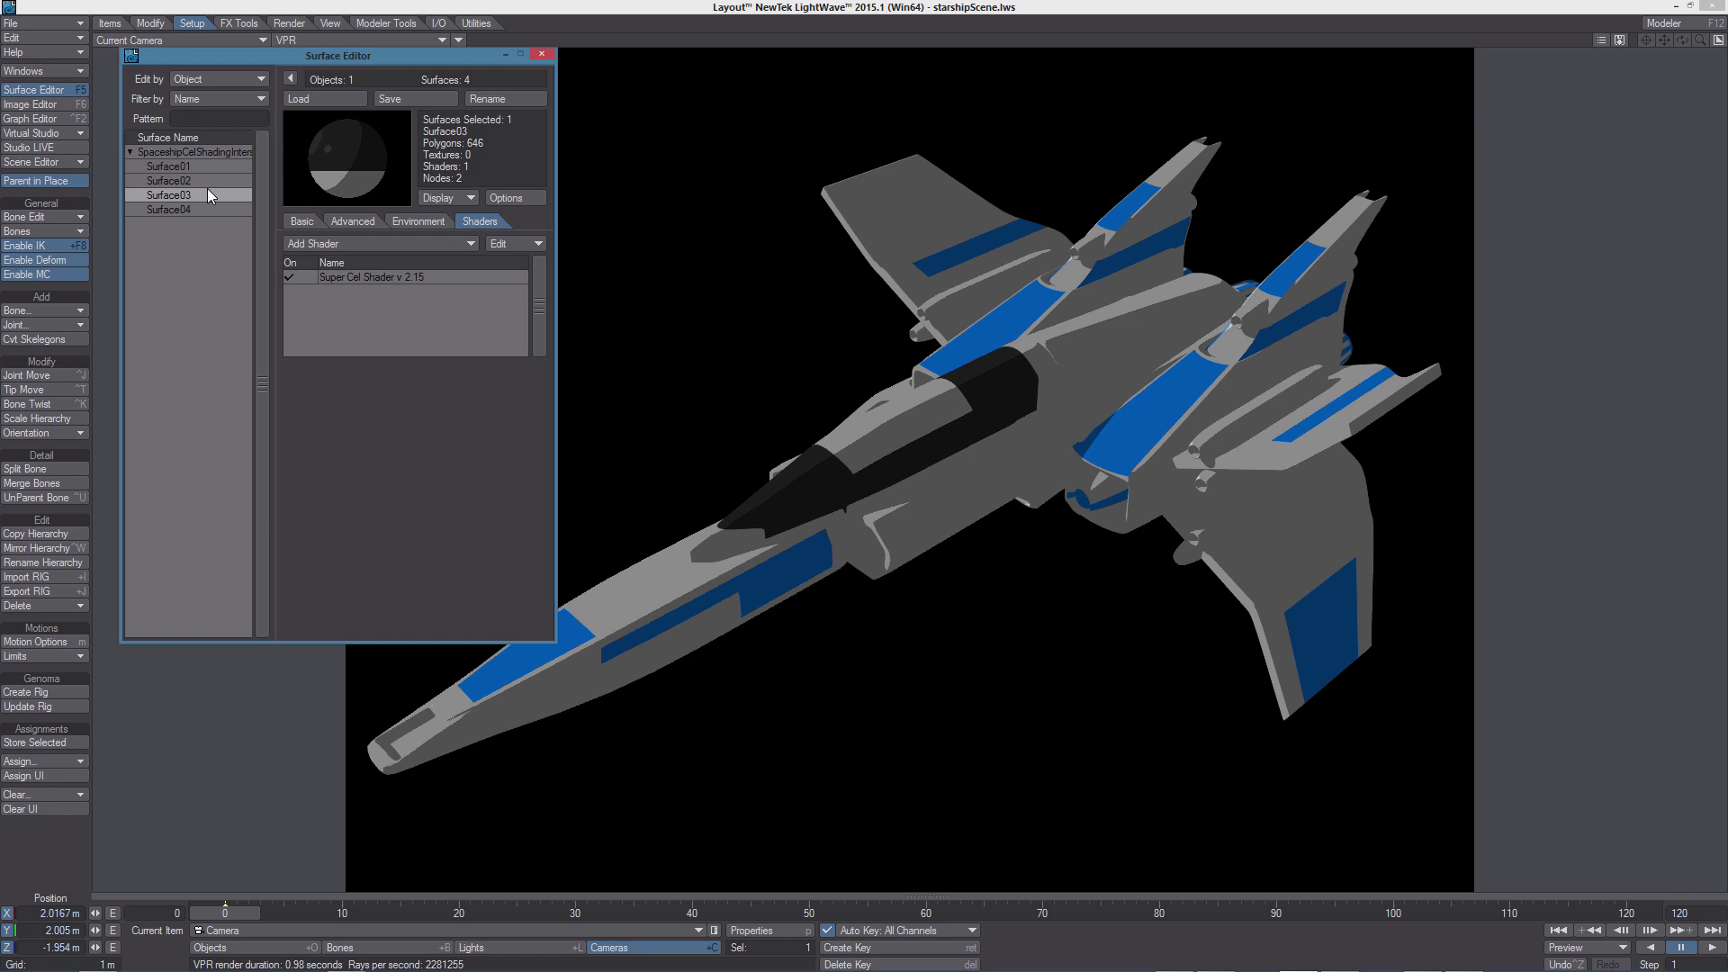
left_click(205, 180)
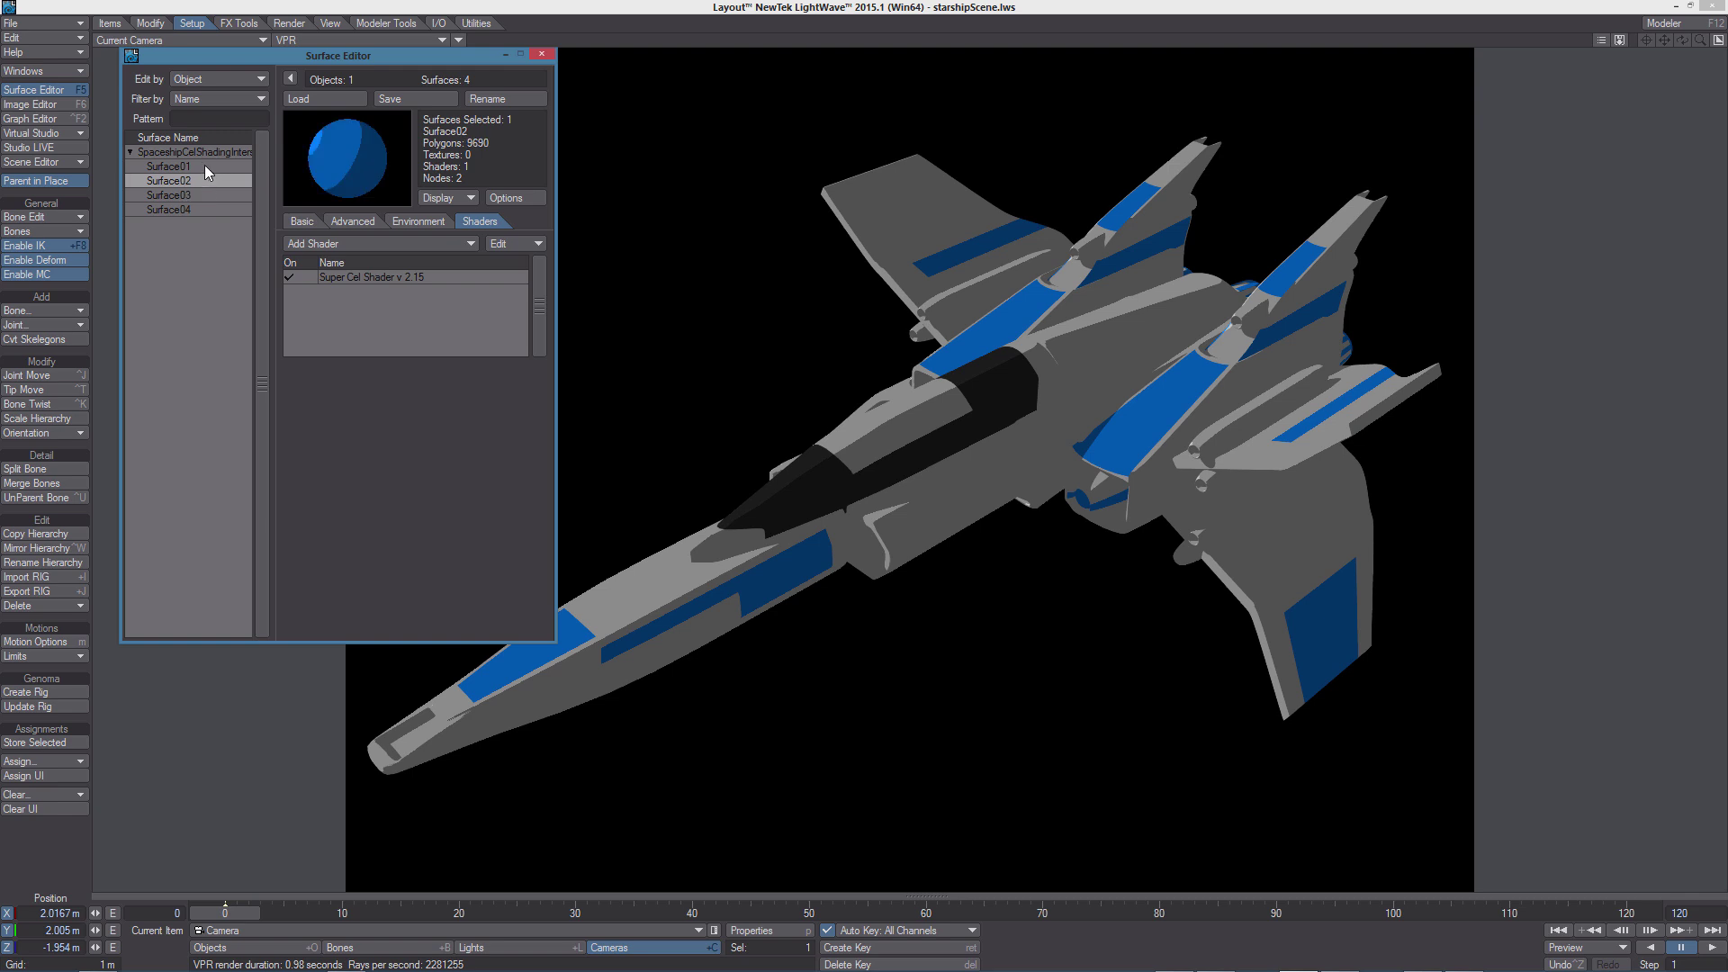
left_click(540, 55)
Set the scene's backdrop color to light blue, RGB 125, 158, 255
key("ctrl+F5")
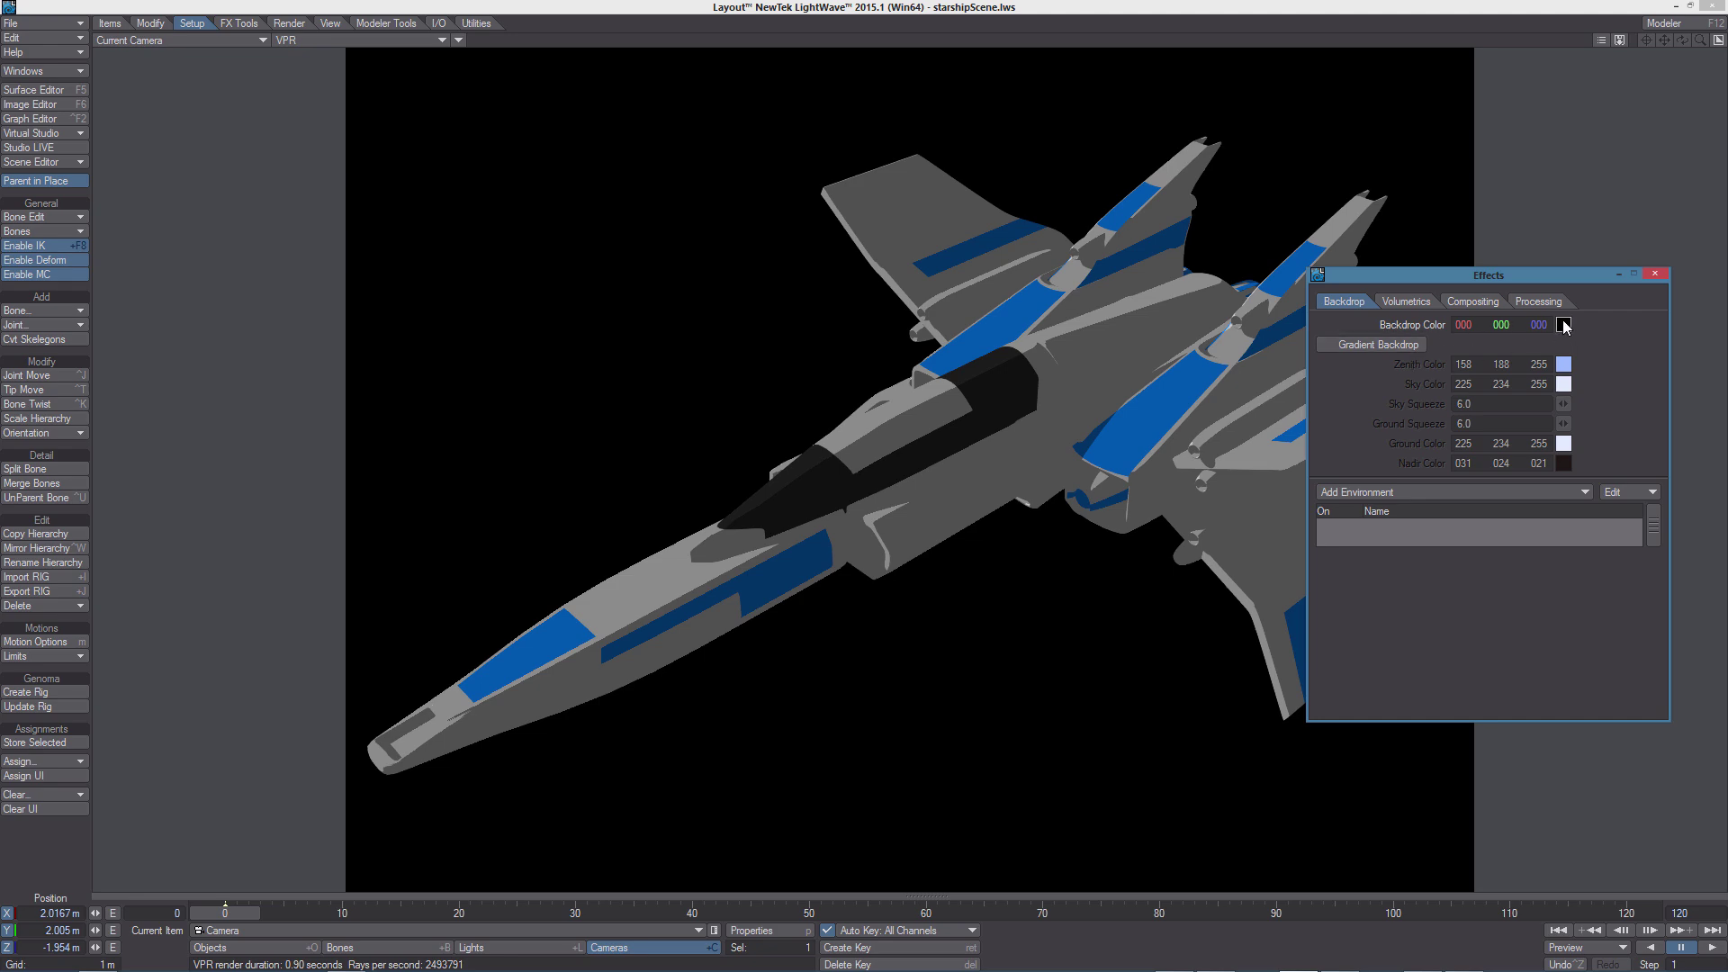
left_click(1563, 324)
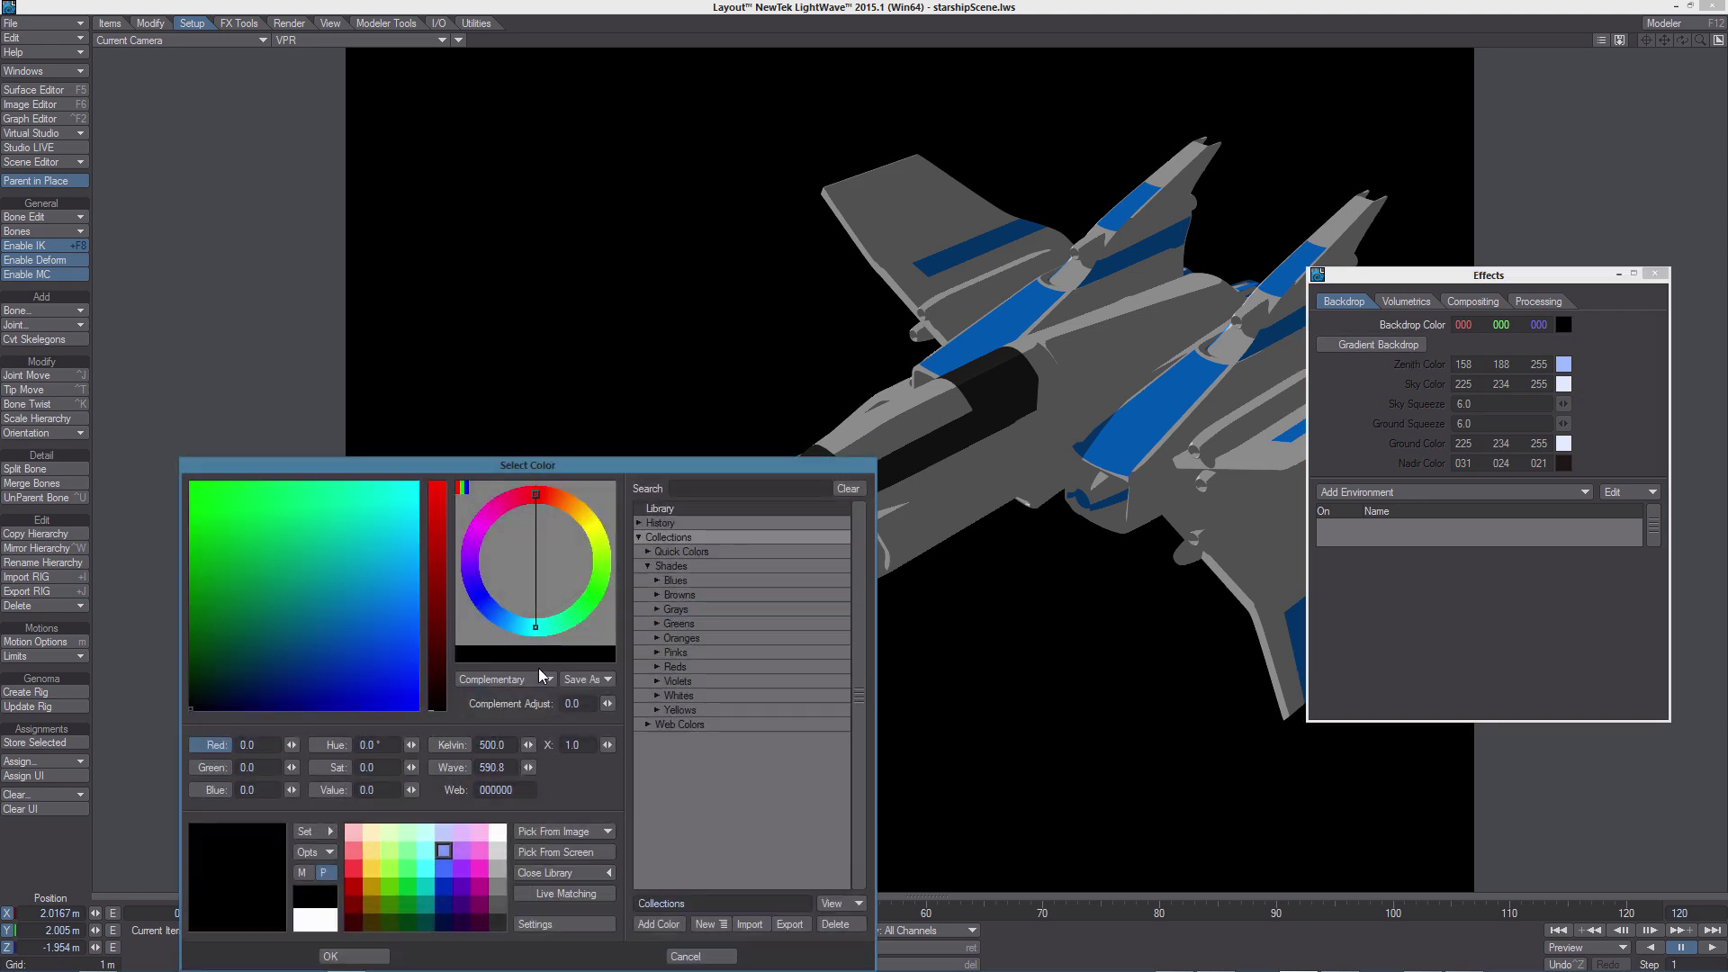
left_click(445, 853)
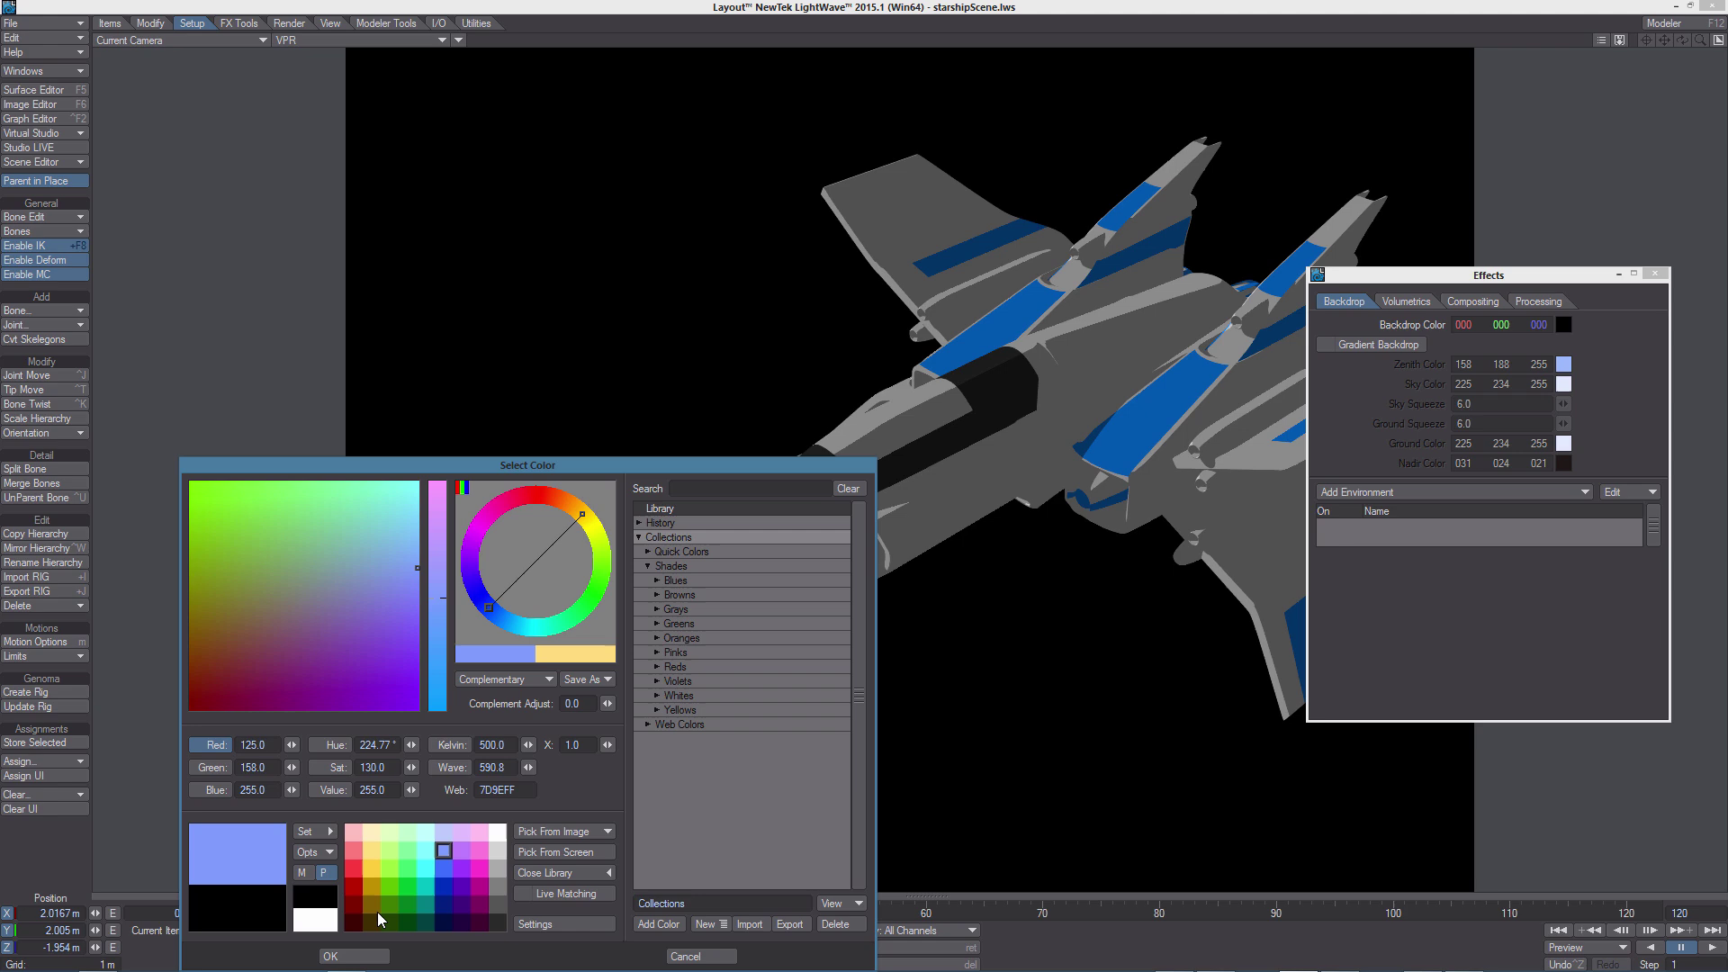
left_click(371, 955)
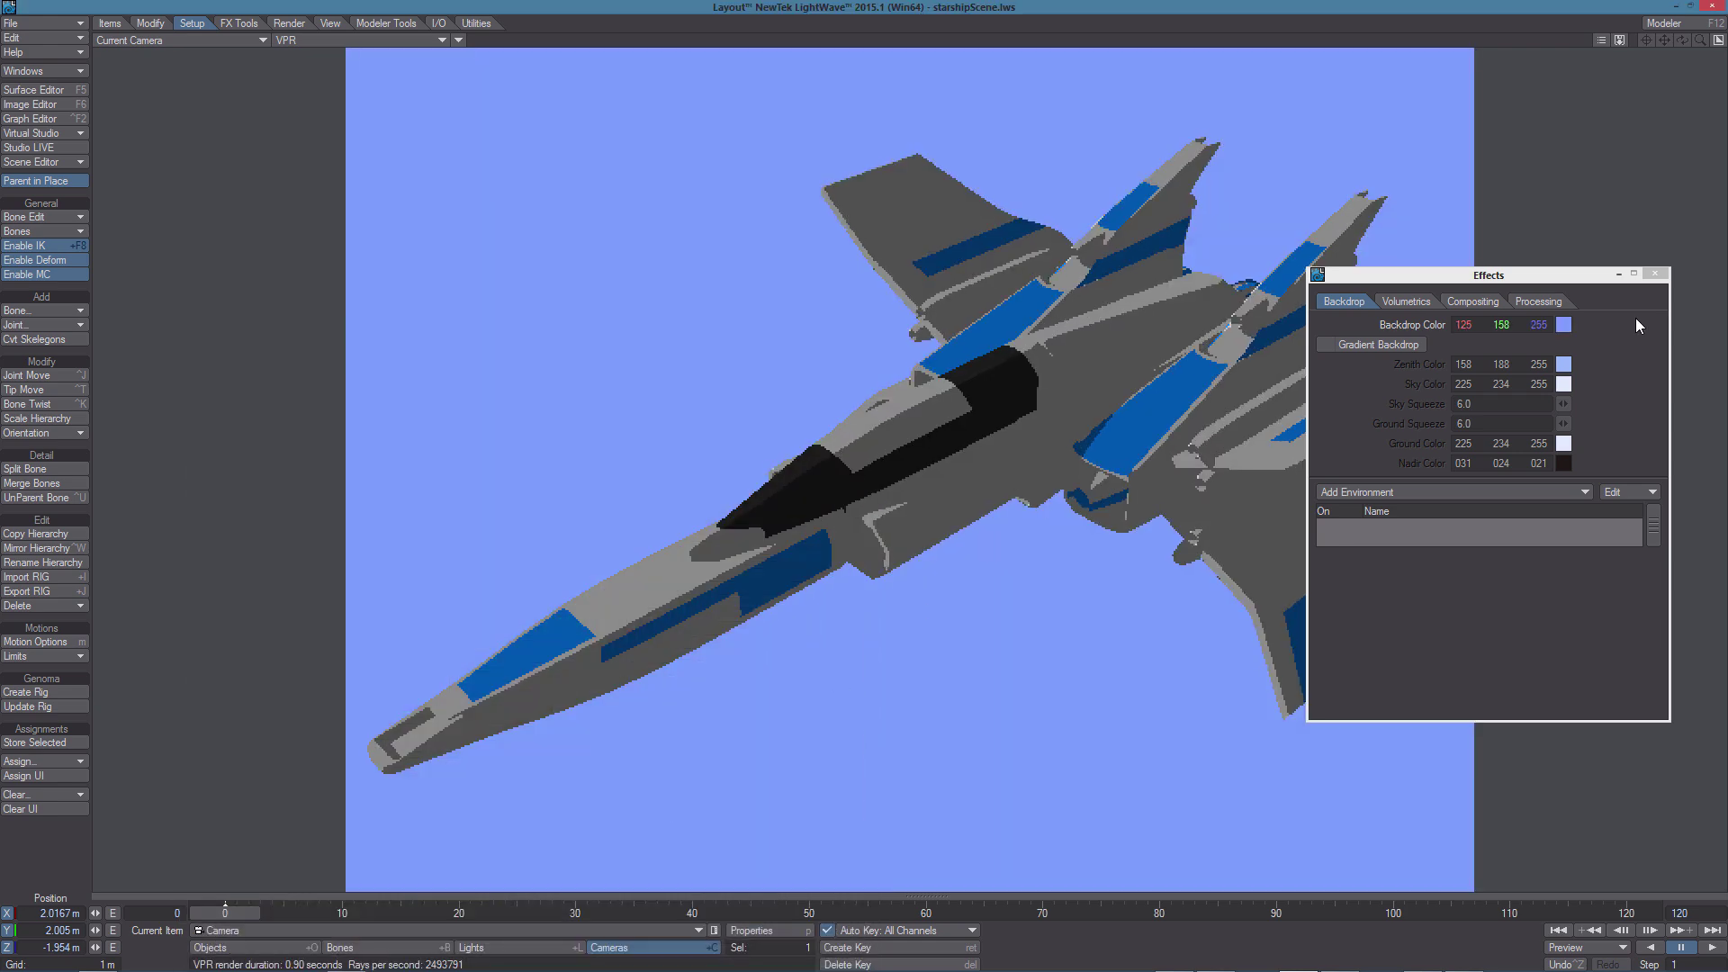
left_click(1655, 274)
Rotate the scene light so it brightens the ship's upper surfaces and its camera-facing side
key("shift+l")
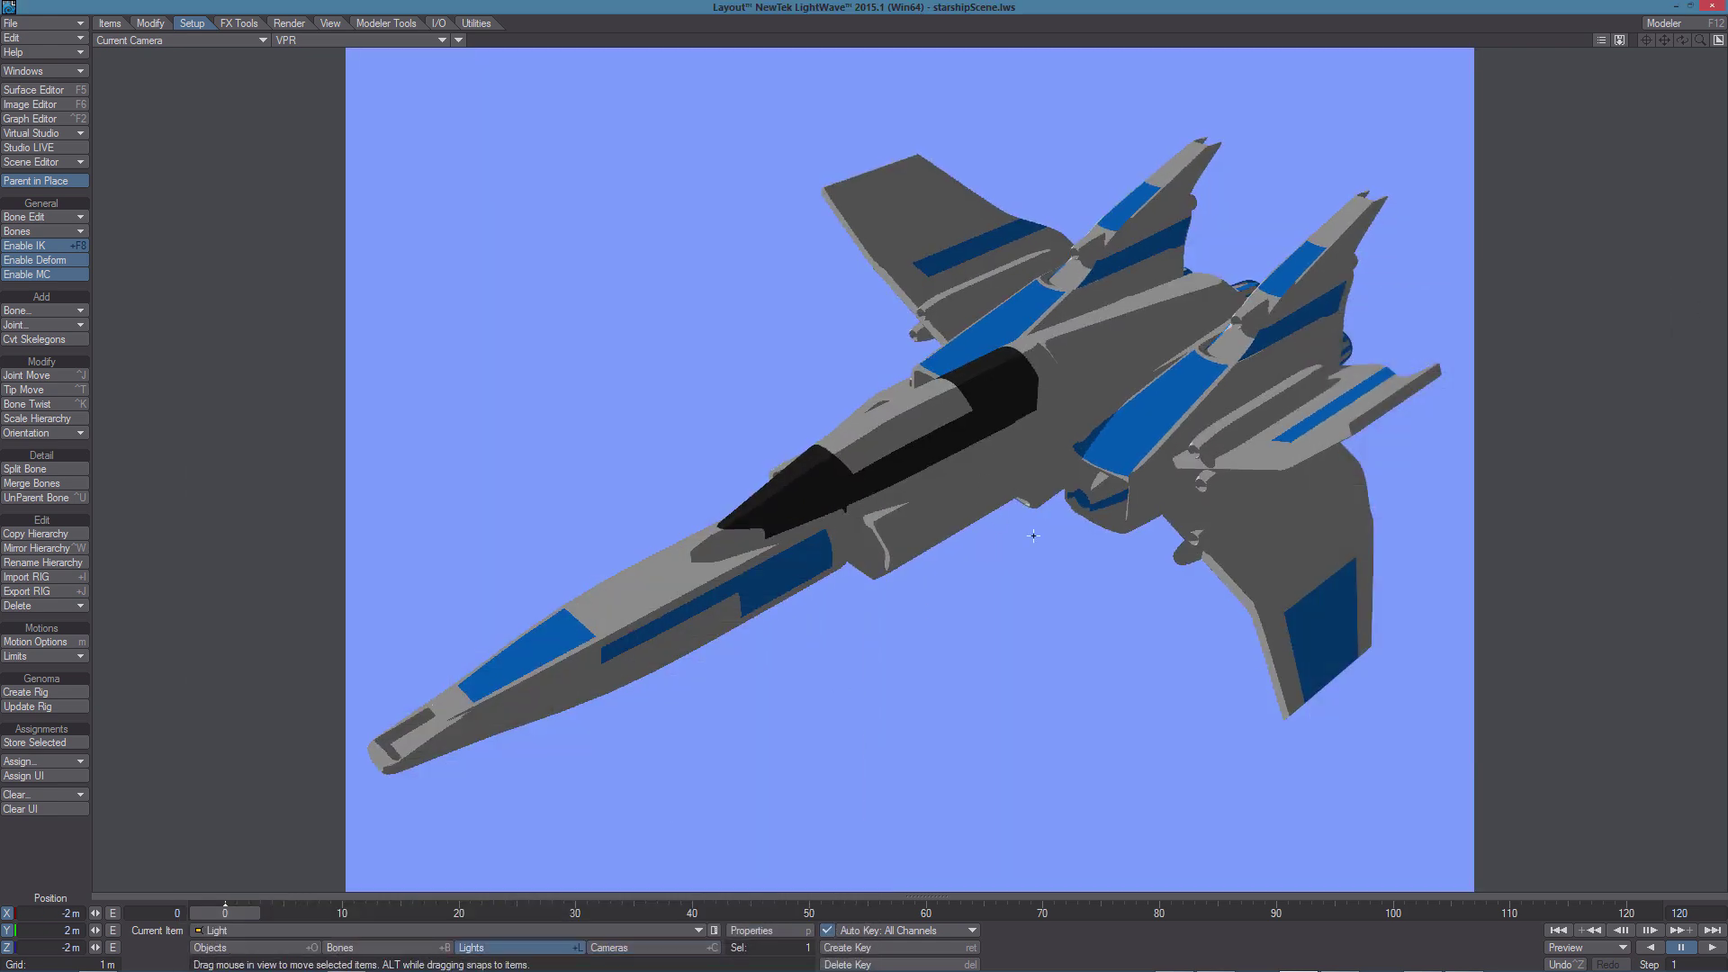
key("y")
left_click_drag(1076, 596, 583, 878)
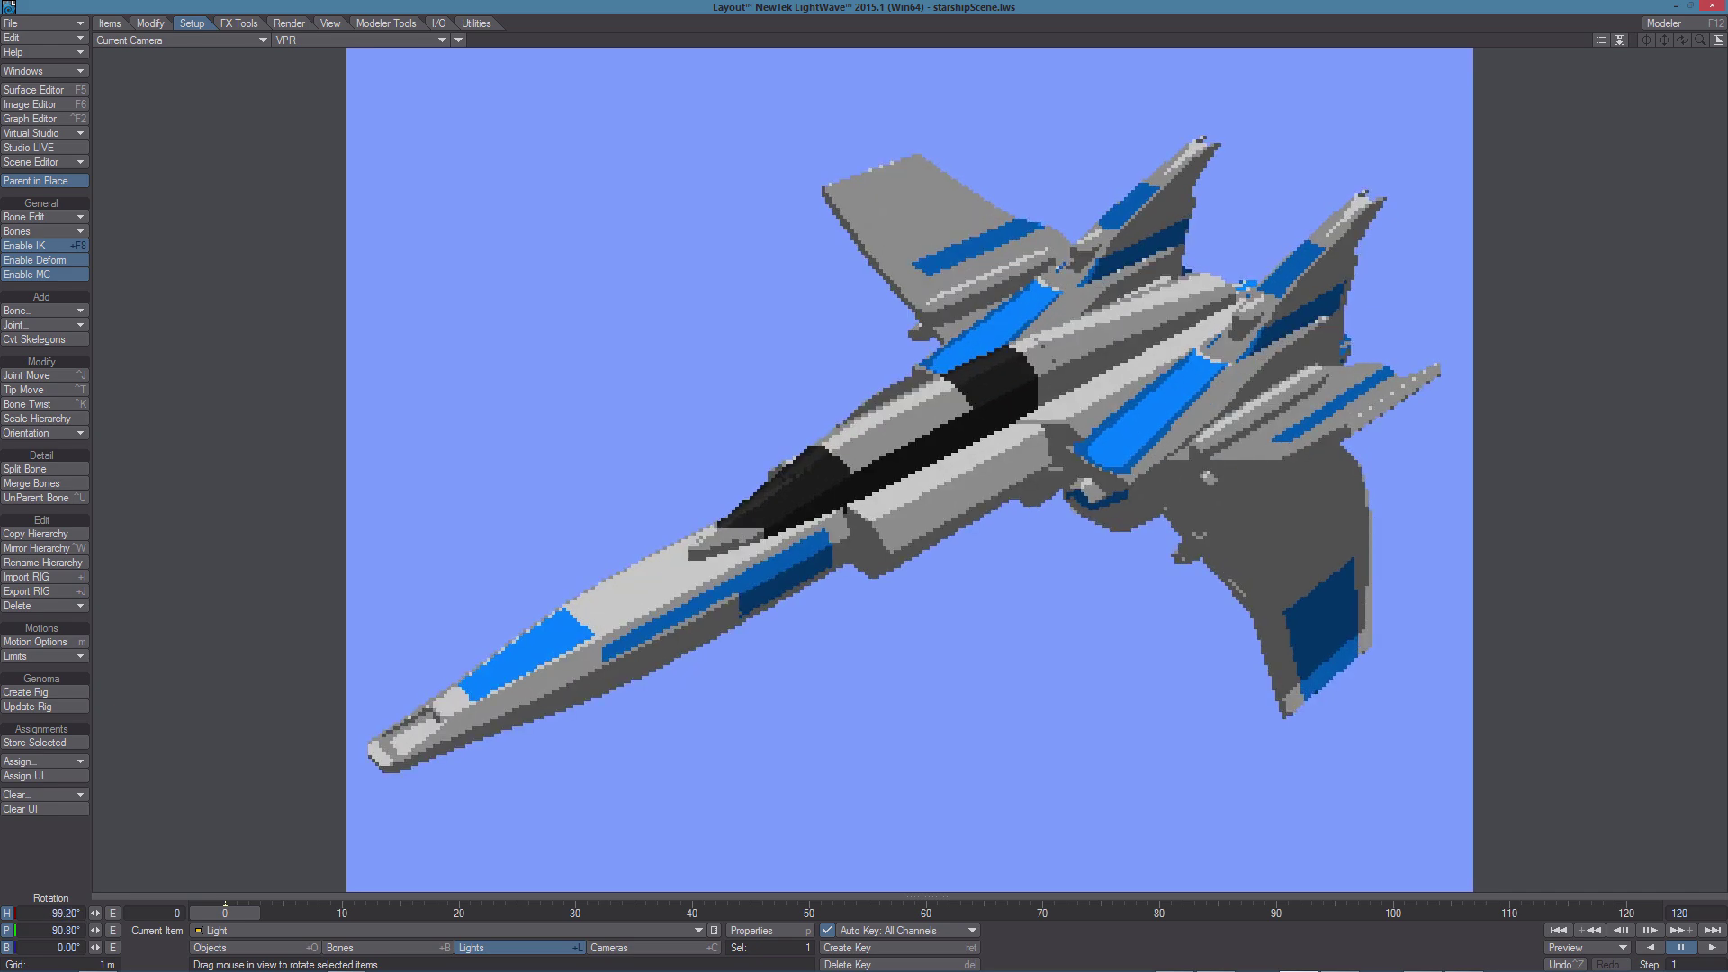
left_click_drag(1112, 630, 1111, 639)
mouse_move(1040, 580)
left_mouse_down()
mouse_move(1042, 612)
mouse_move(1042, 566)
left_mouse_up()
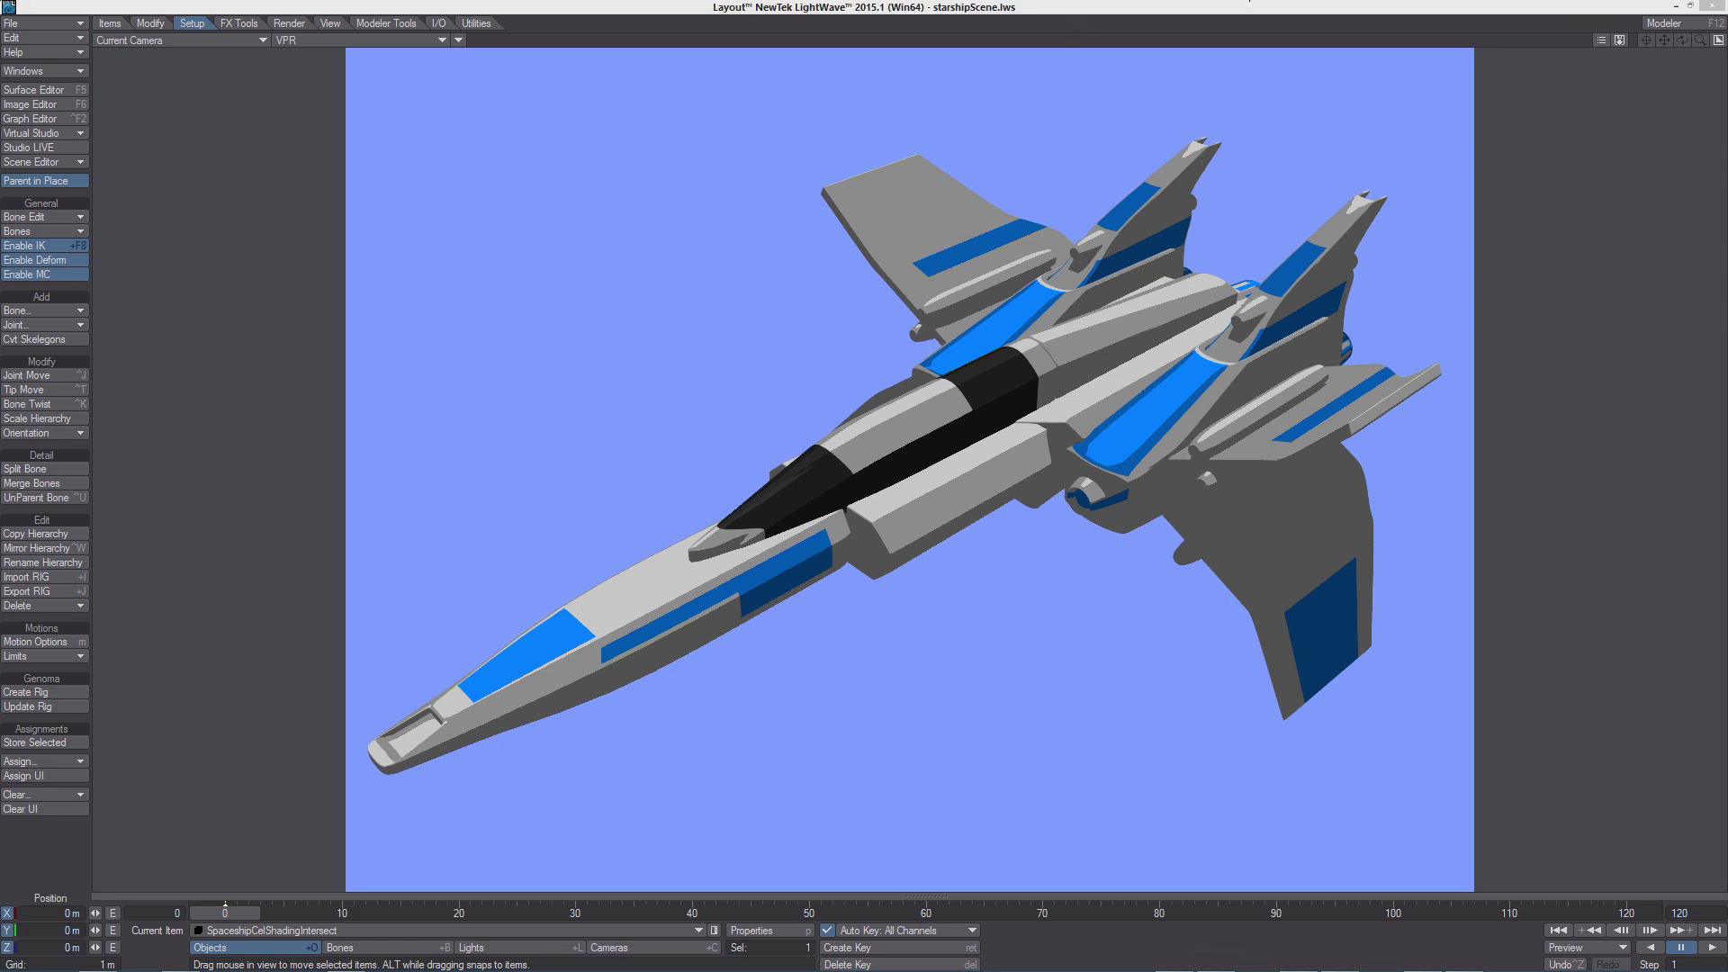
Set both the display and render SubPatch levels of the spaceship object to 6
key("p")
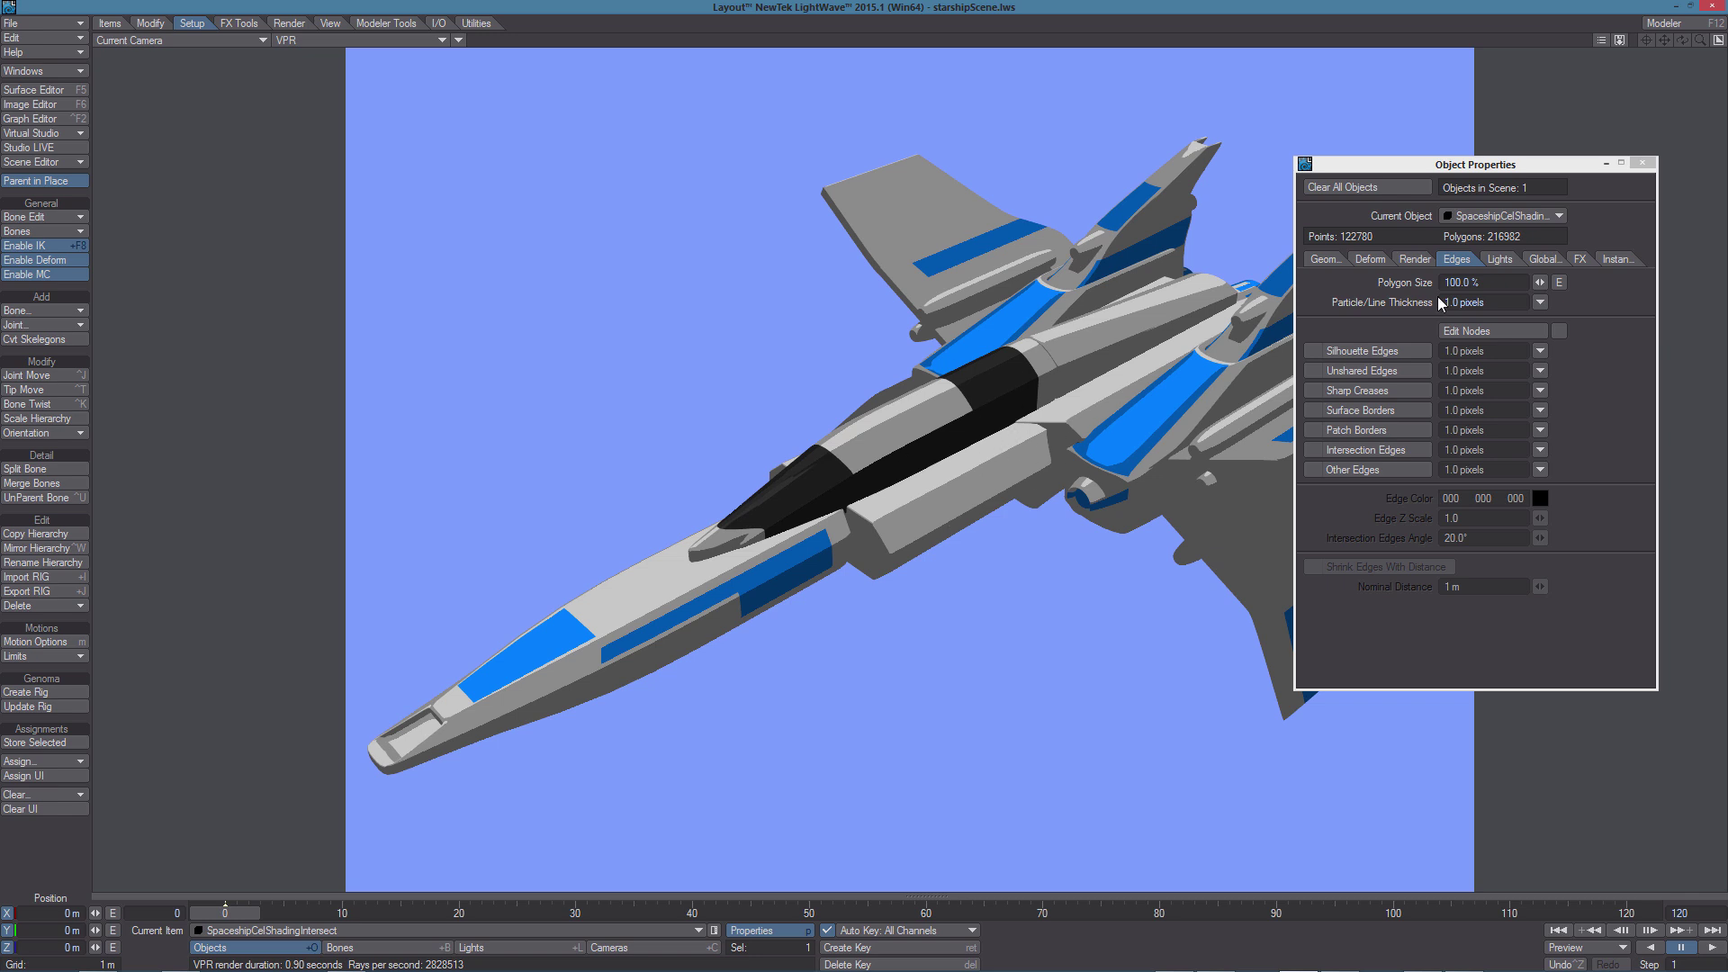
left_click(1326, 260)
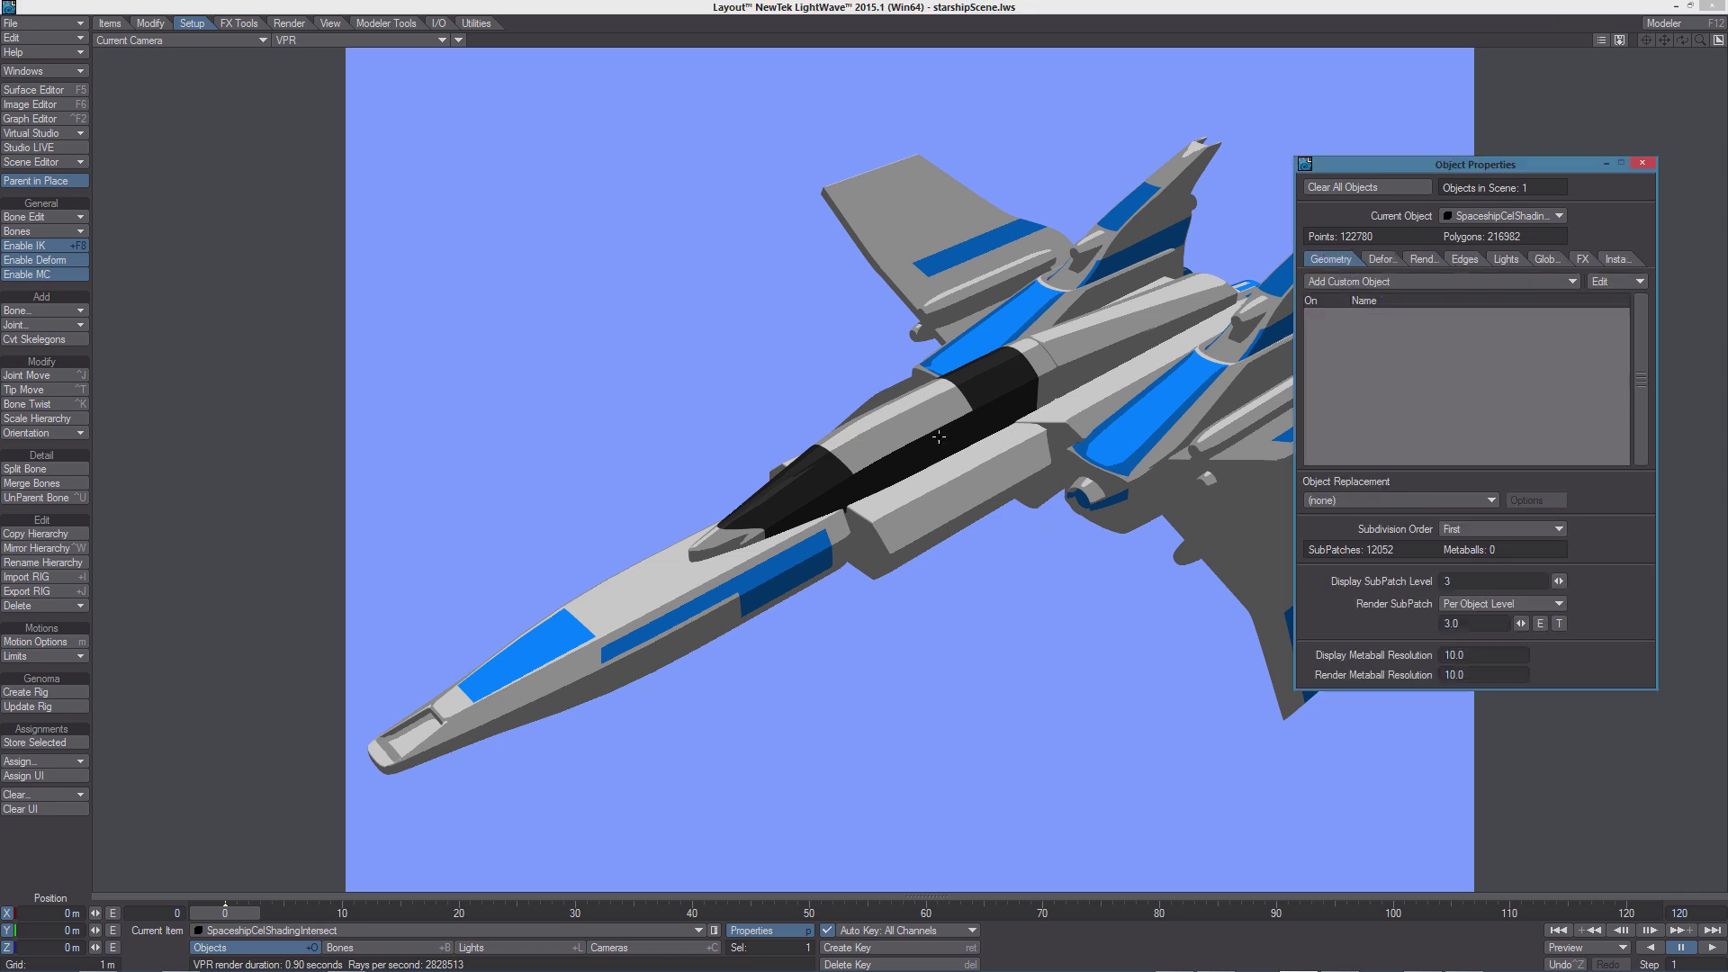
left_click(1449, 582)
key("Return")
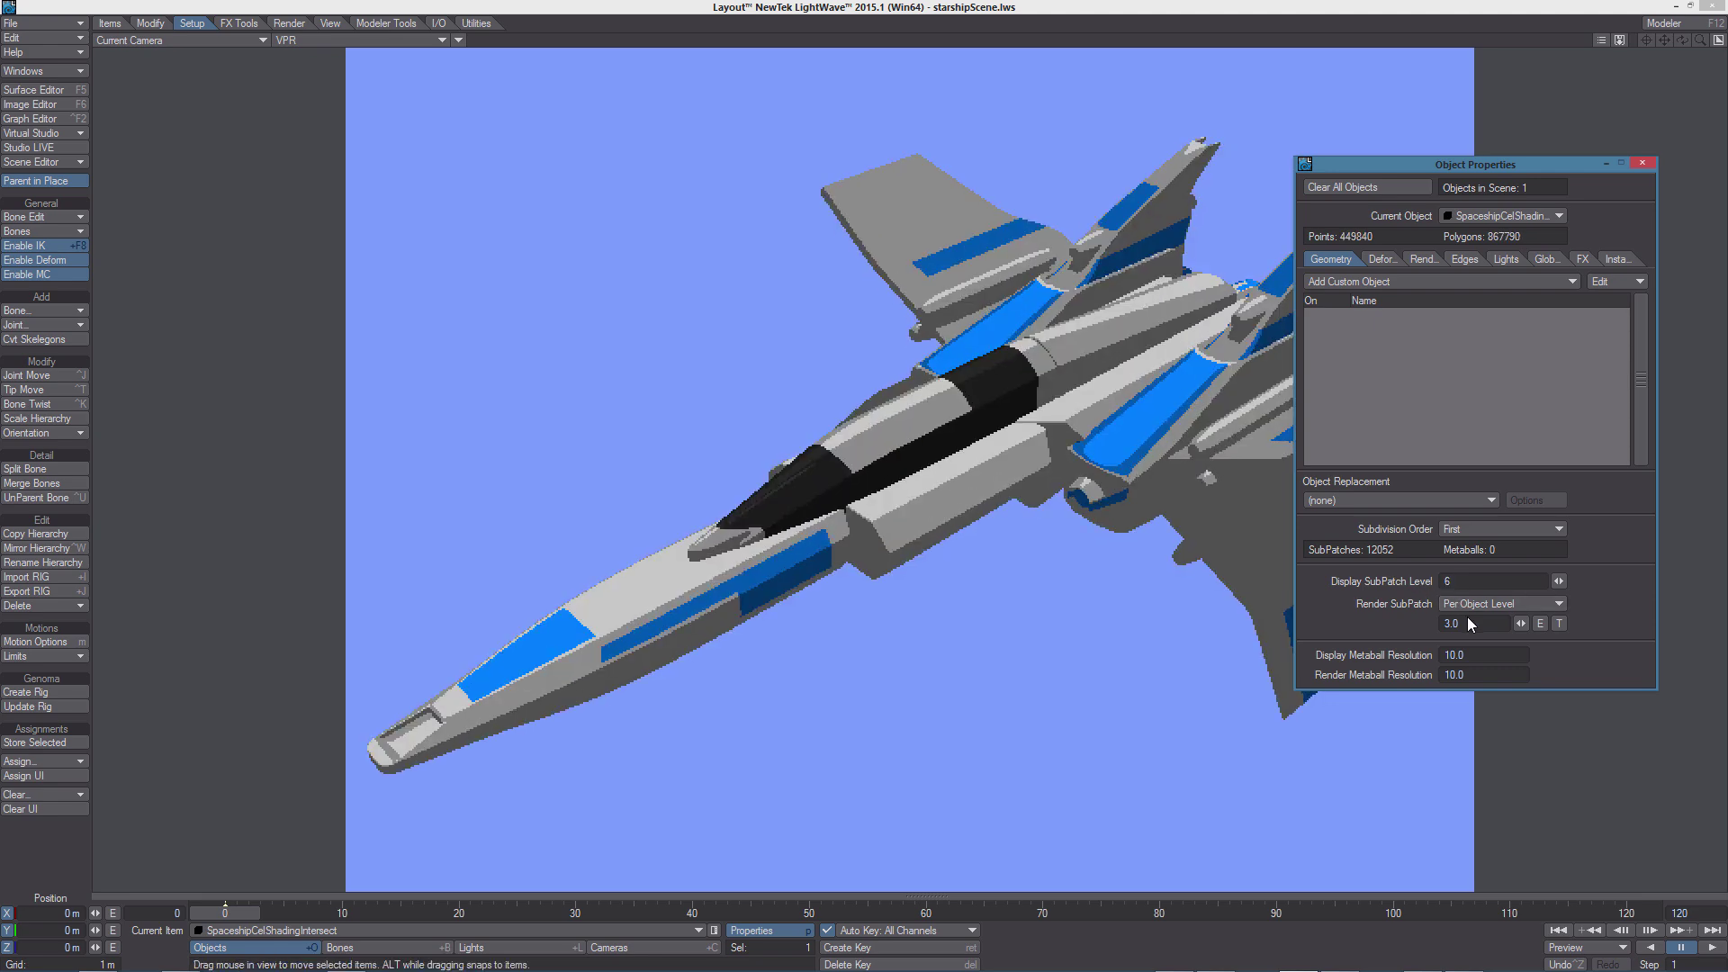
left_click(1472, 623)
type("6")
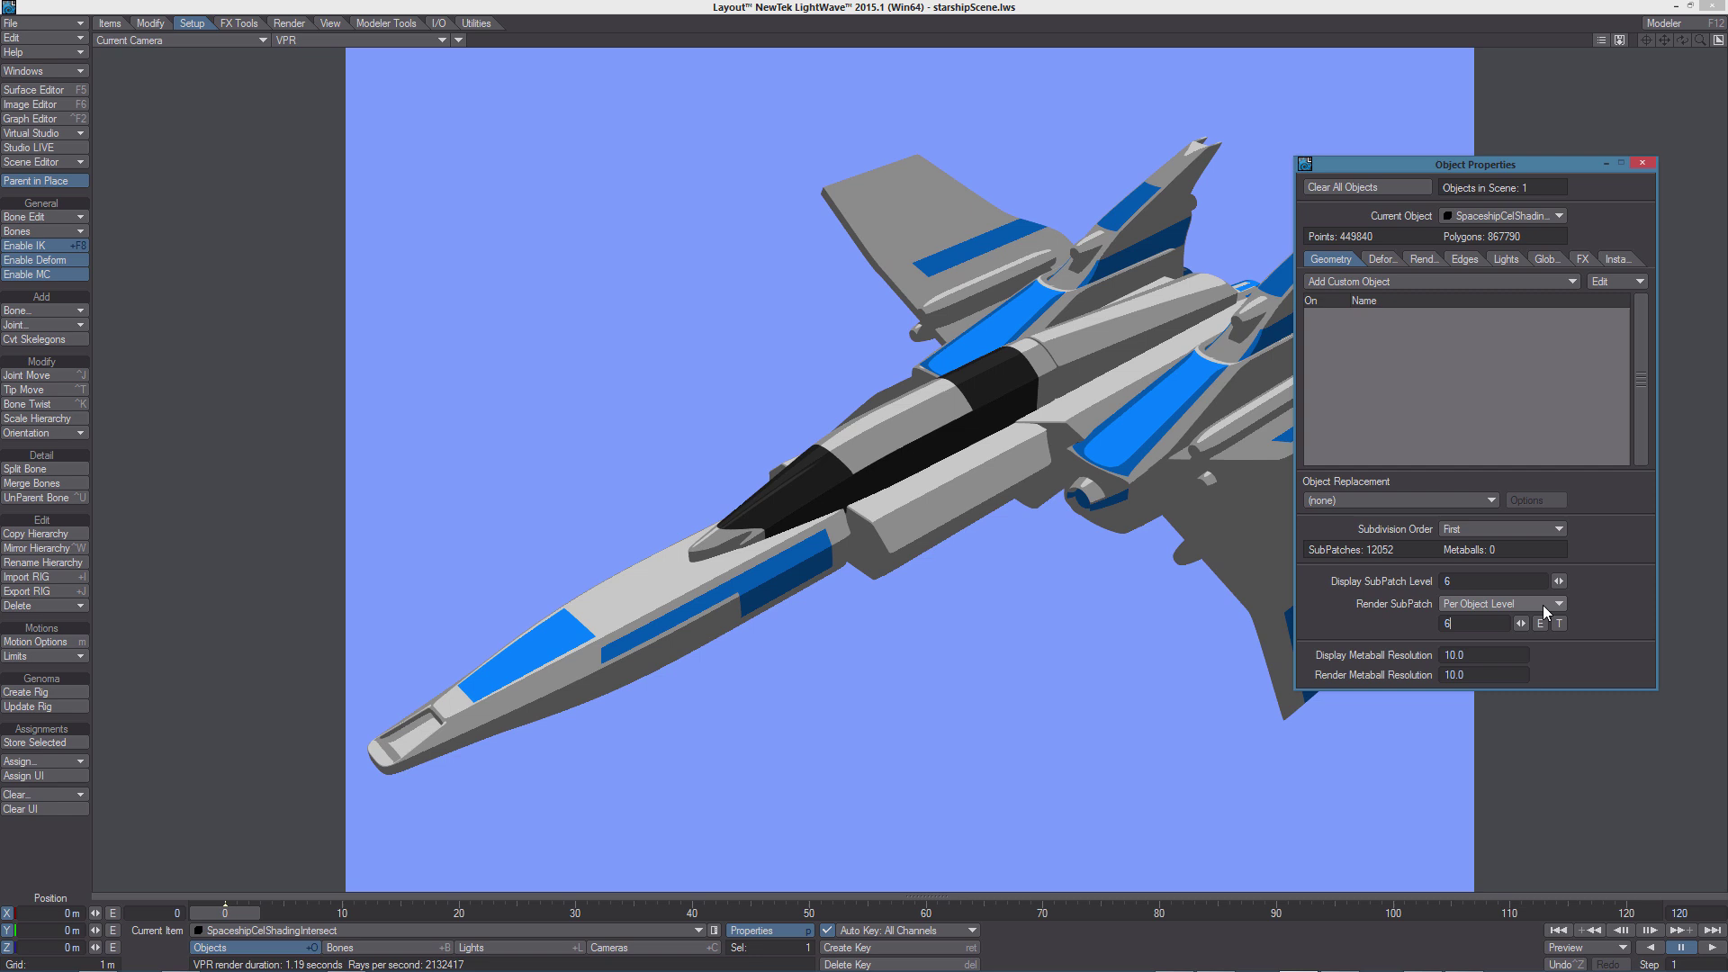
key("Return")
Check the basic settings of Surface01, and try rendering Patch Borders edges on the ship
key("F5")
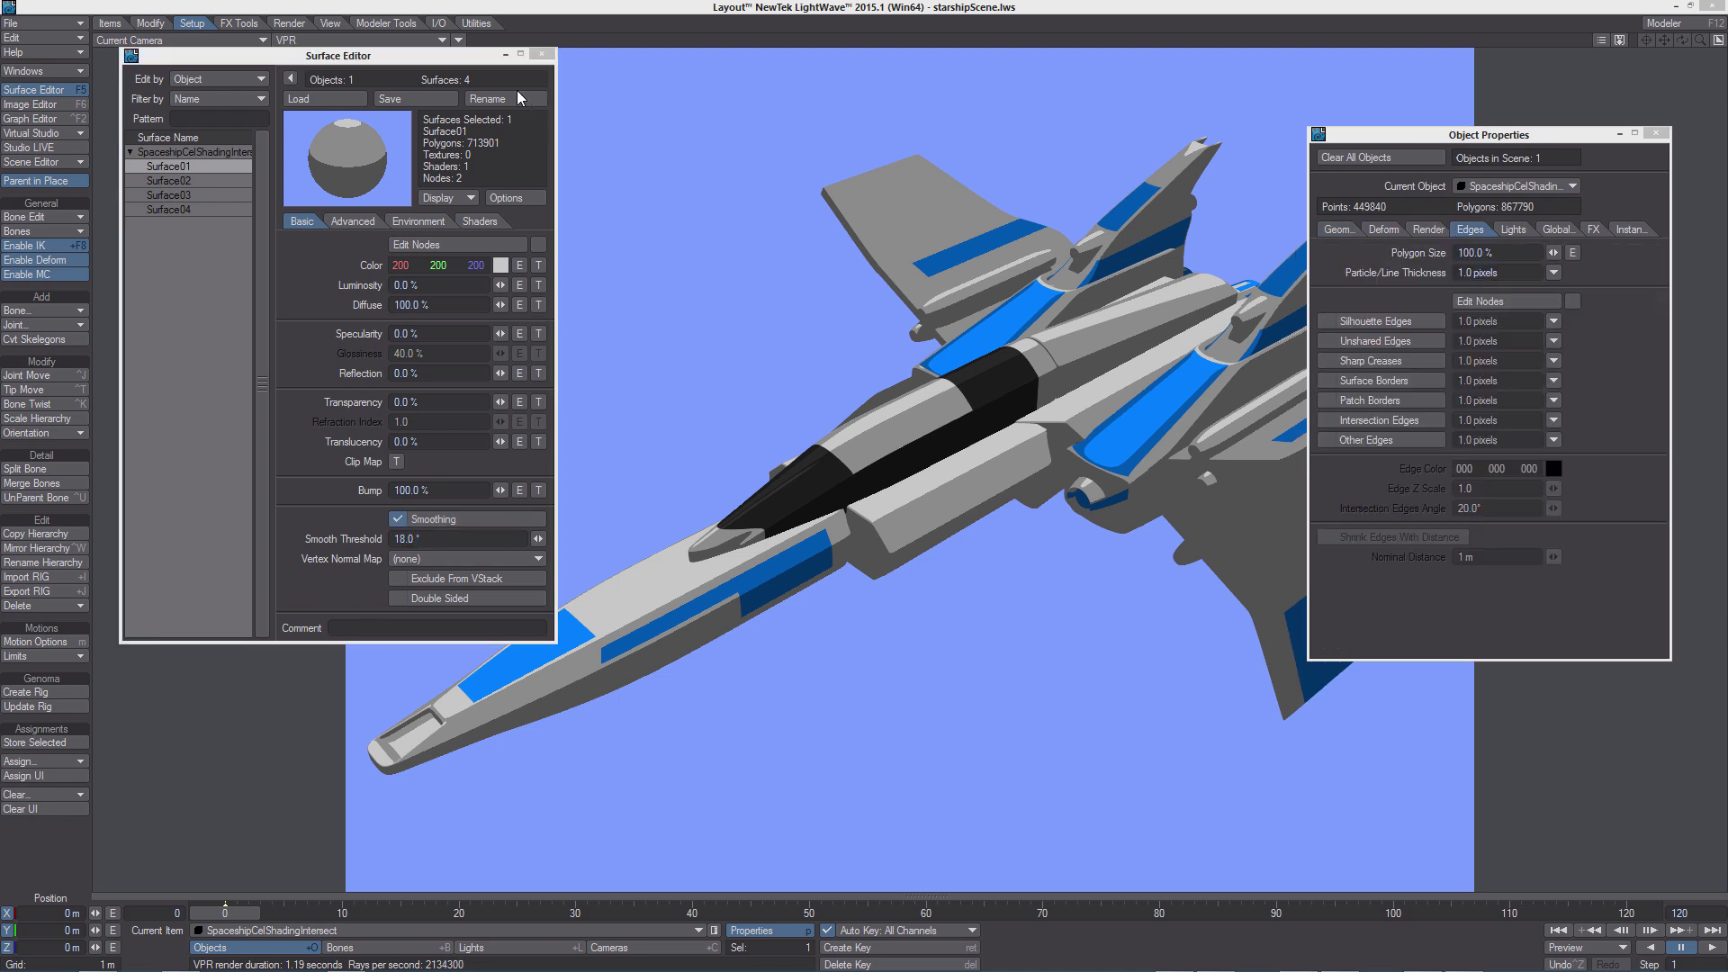
left_click(543, 55)
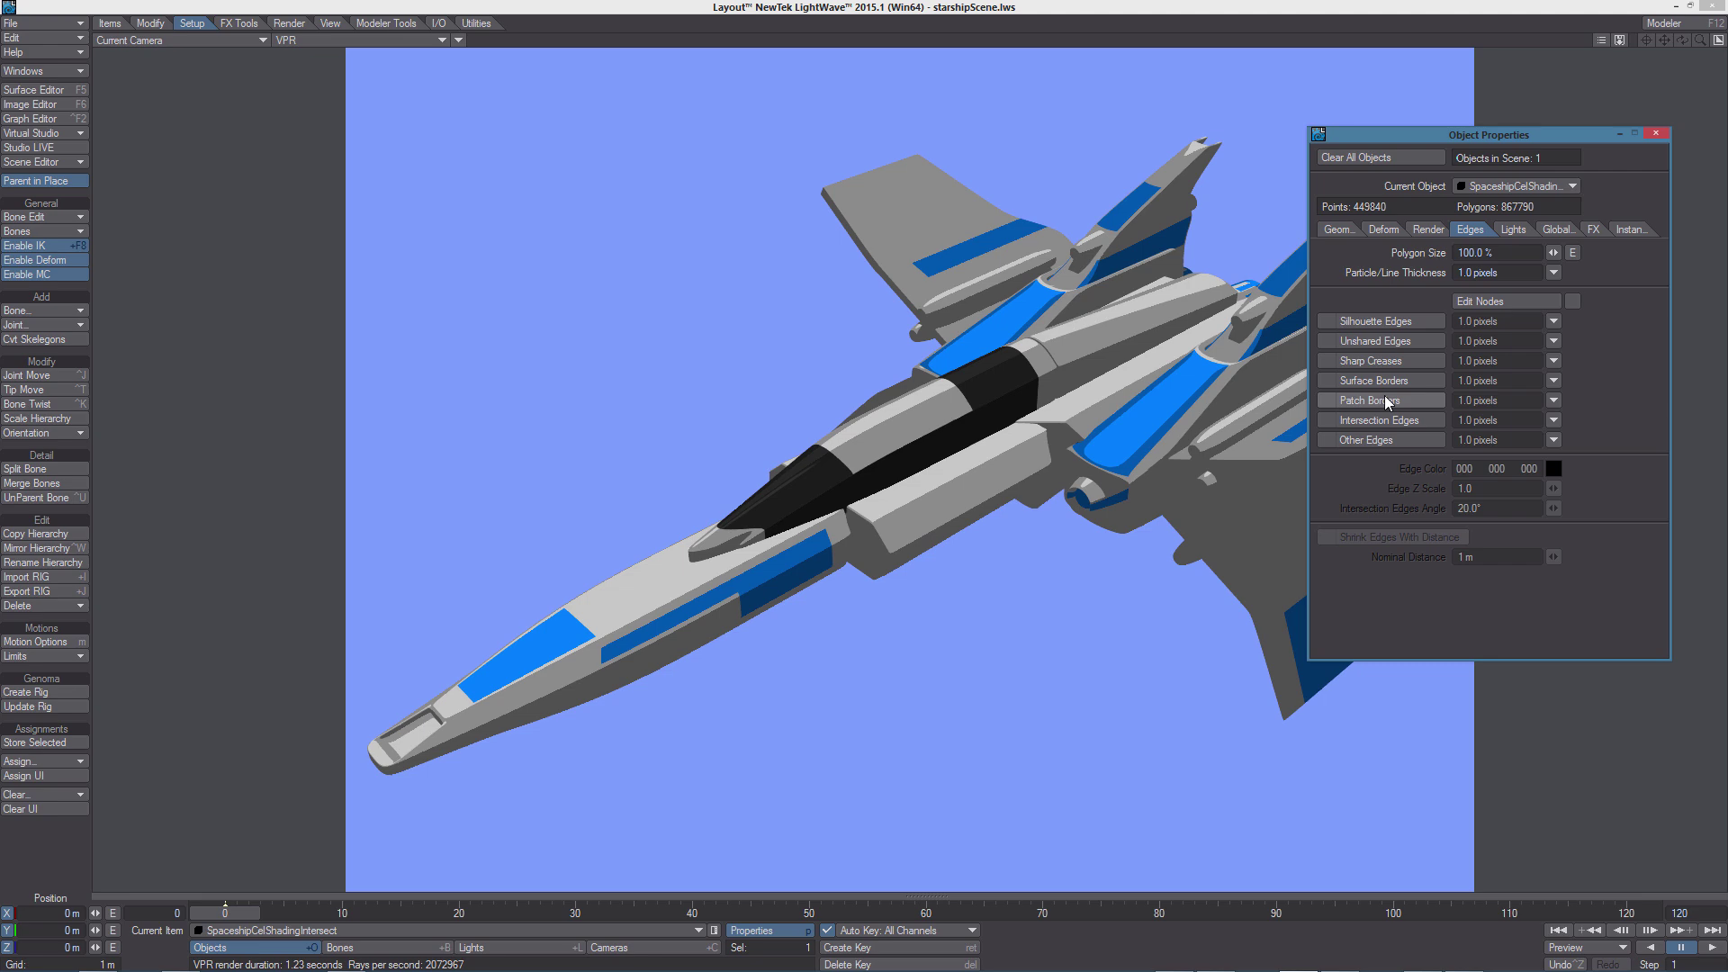
left_click(1384, 400)
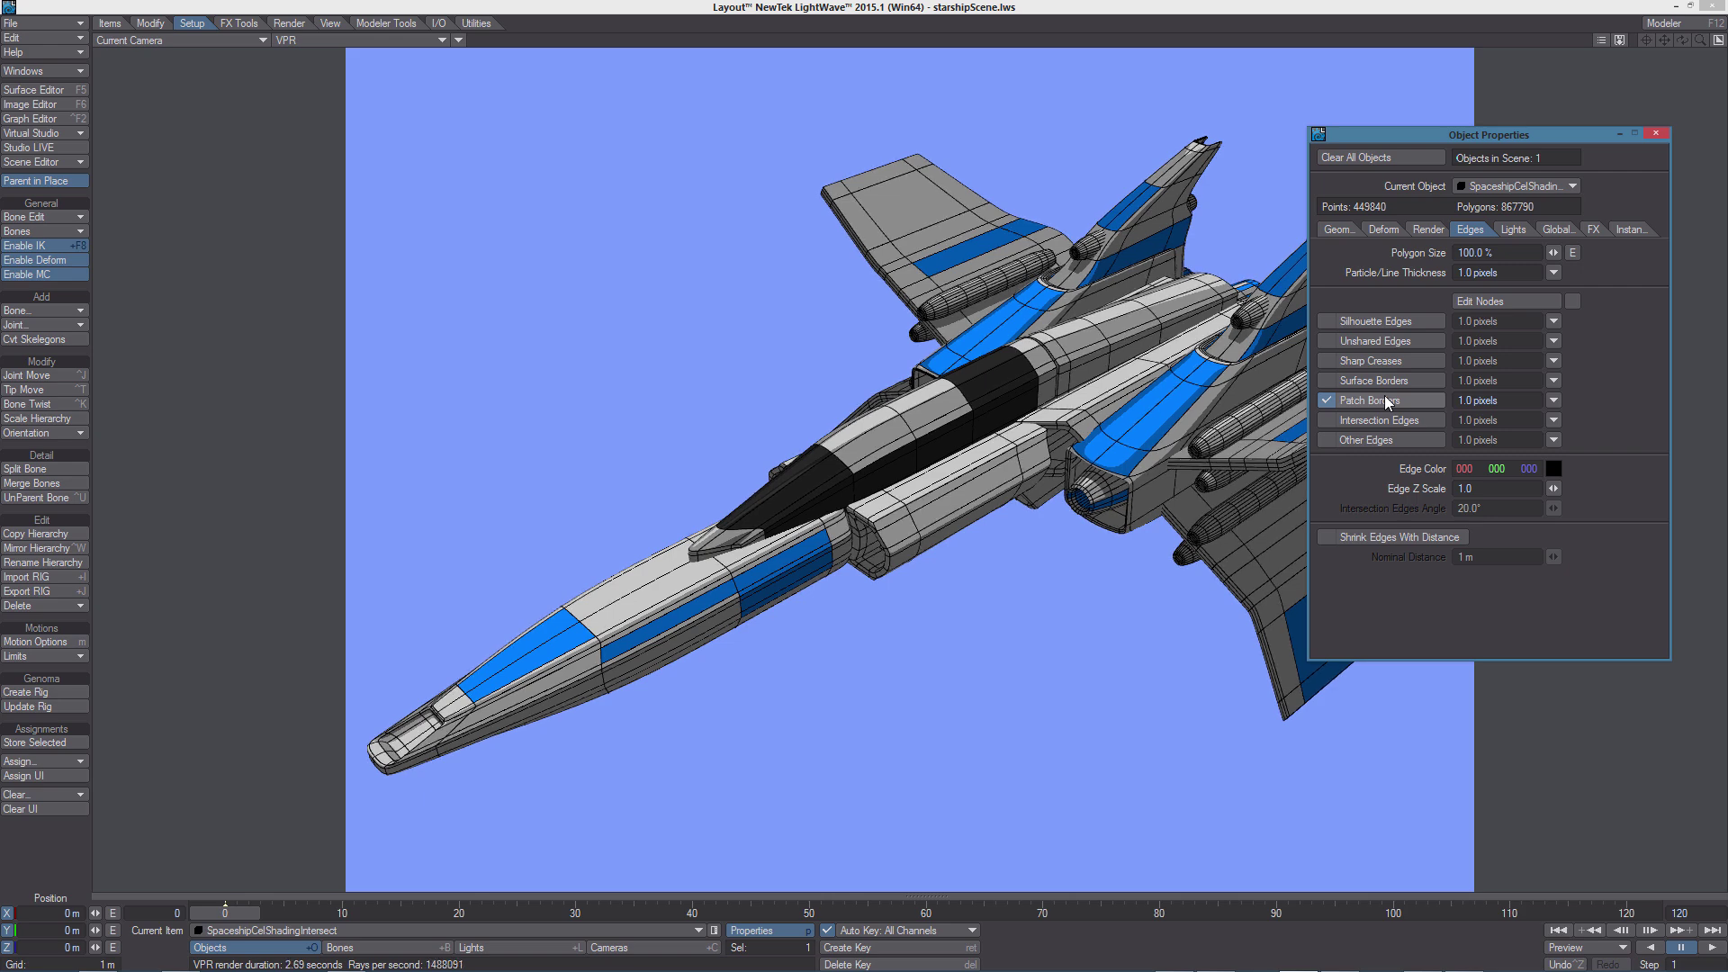
left_click(1386, 401)
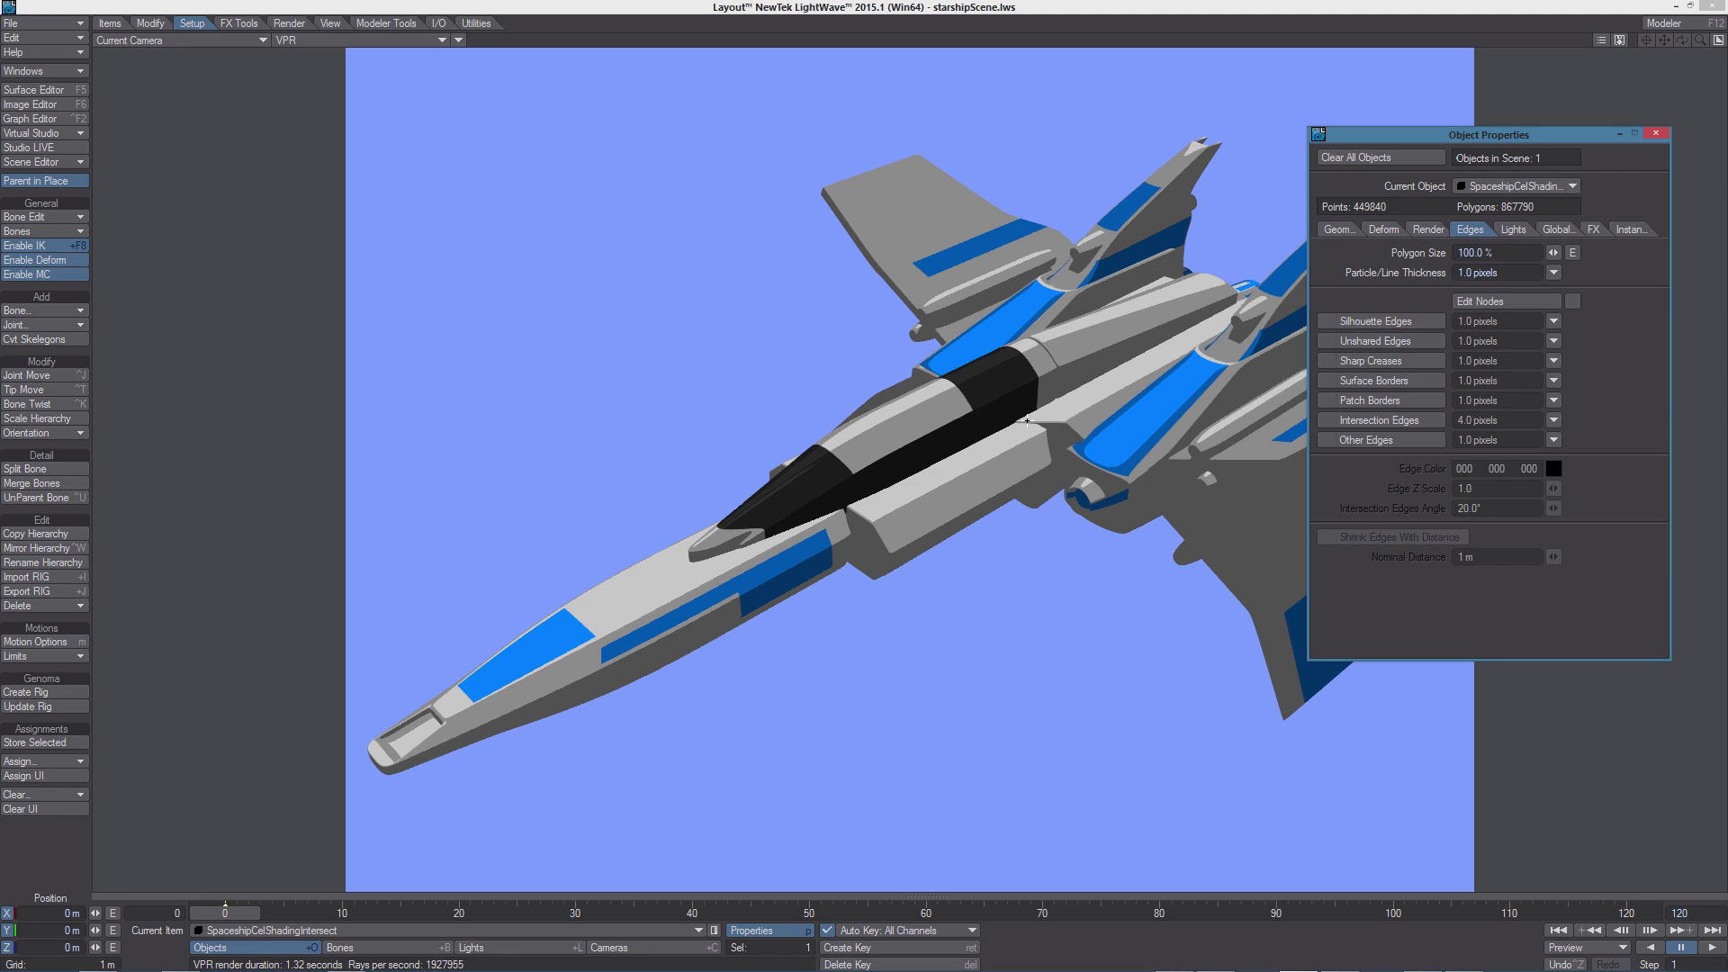
Enable Intersection Edges at 4 pixels on the ship and inspect them up close in the perspective view before returning to the camera
left_click(1326, 420)
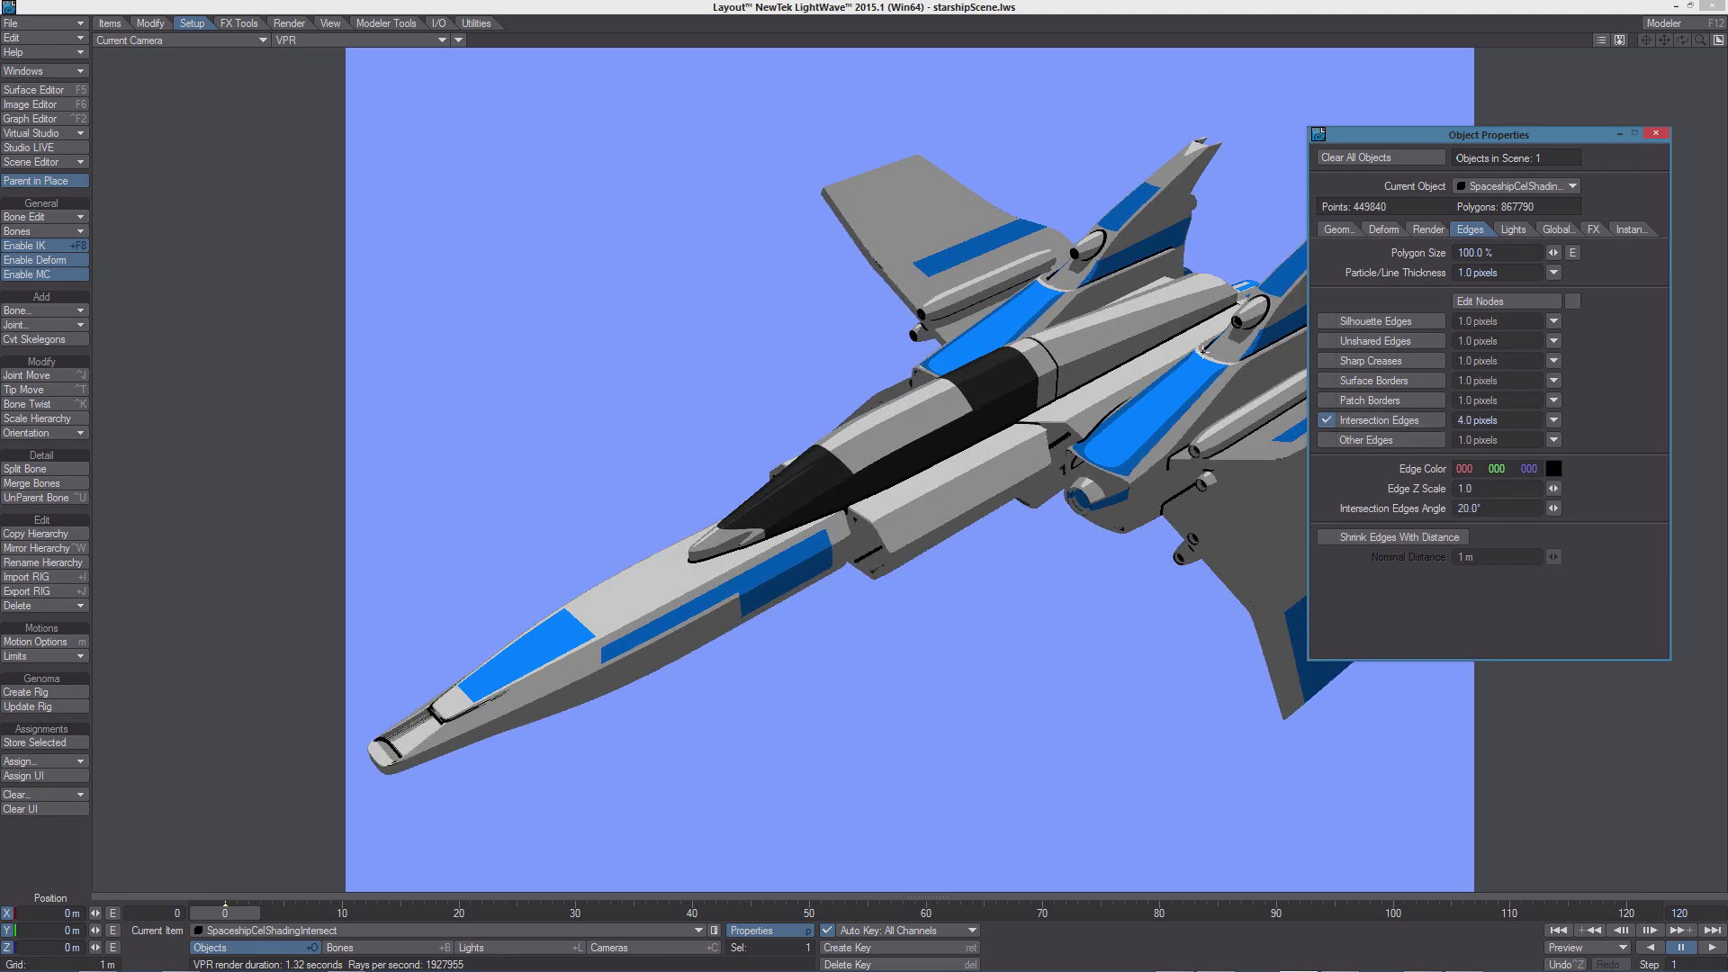
key("4")
left_click_drag(936, 378, 816, 351, "ctrl+alt")
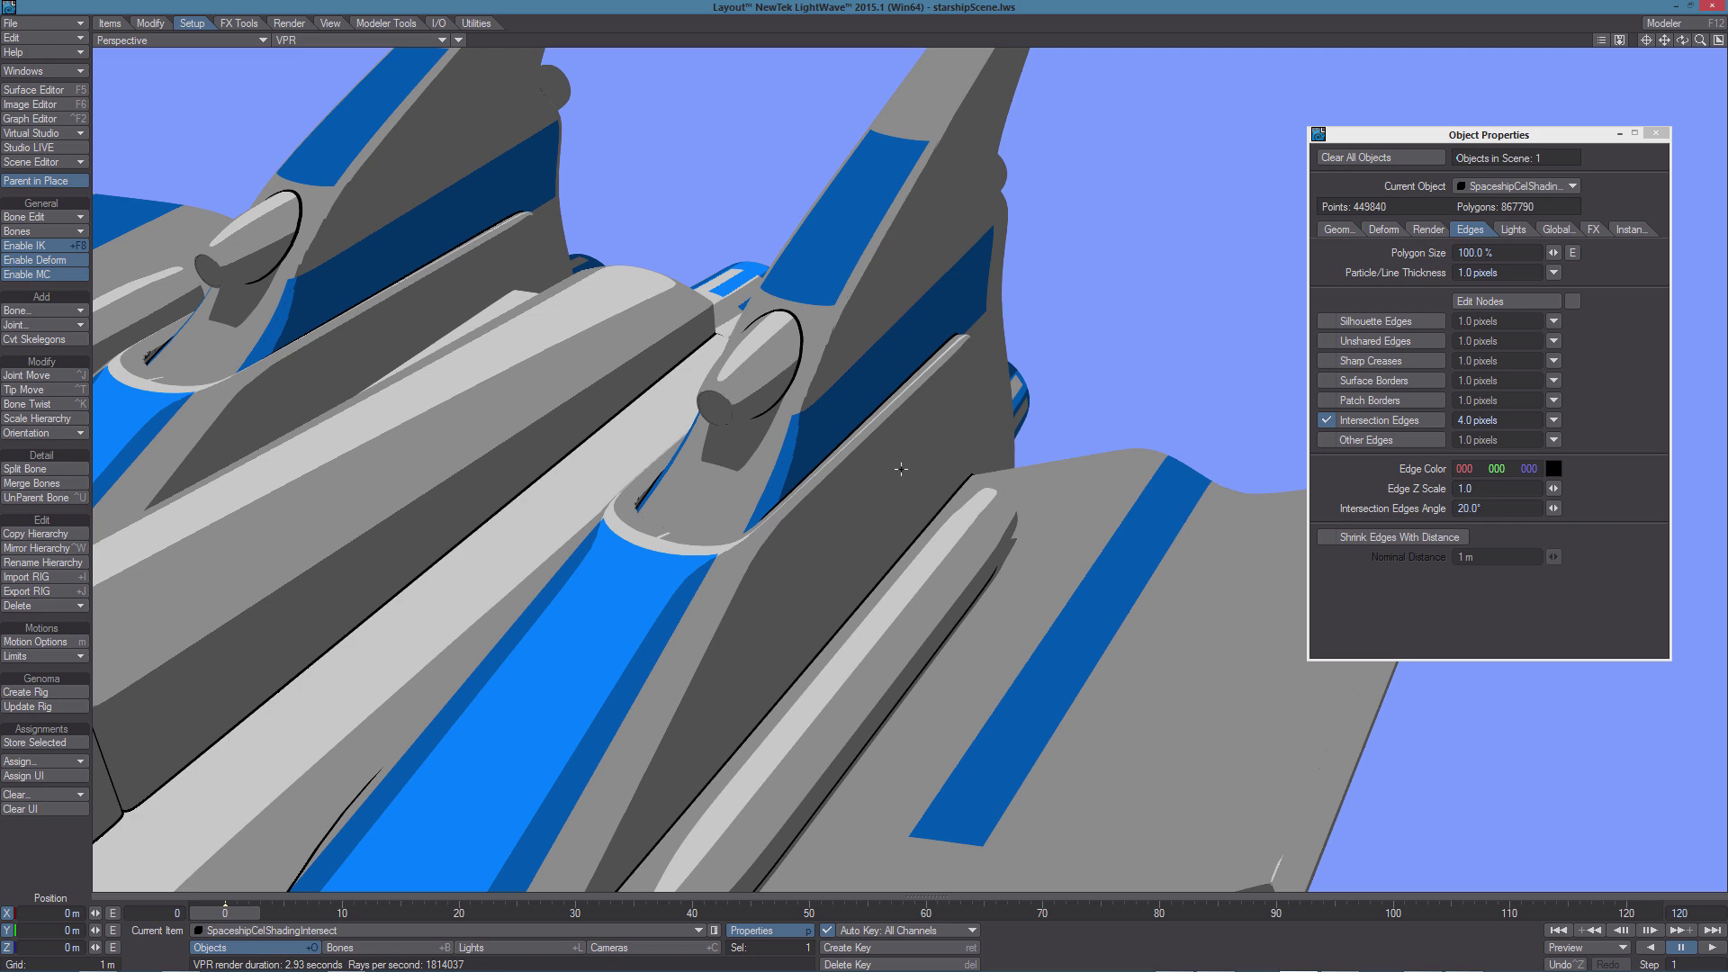
scroll(901, 469, "down", 10)
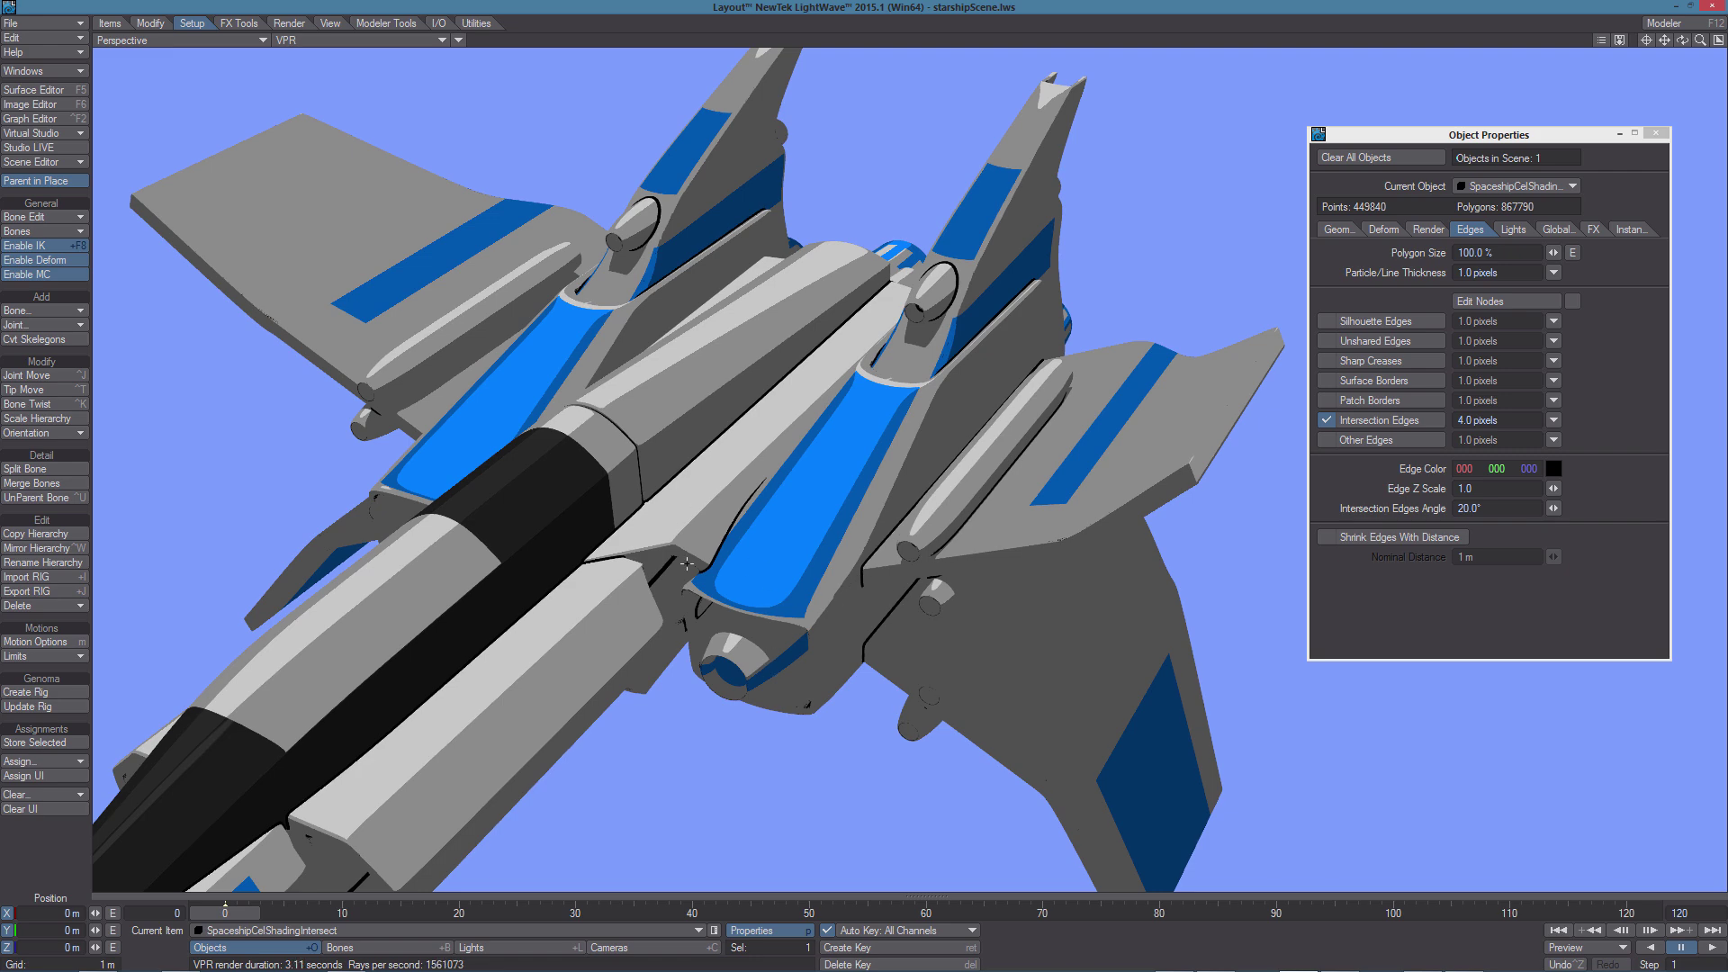
key("6")
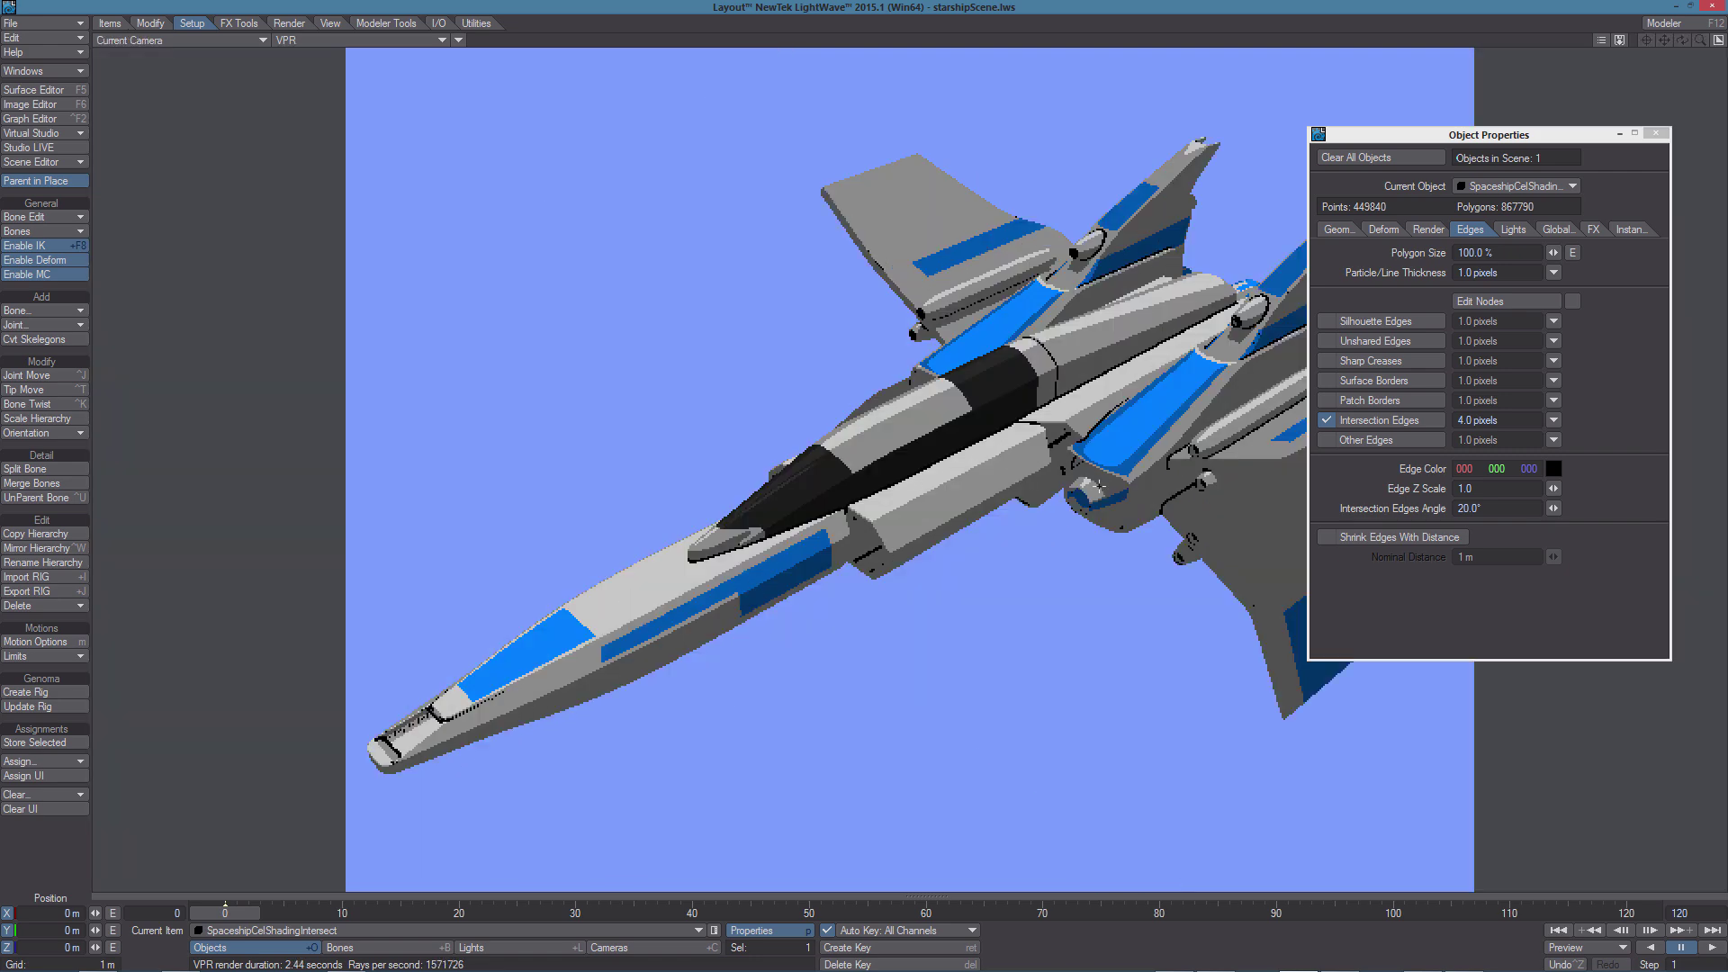
Enable Silhouette Edges, Sharp Creases and Surface Borders for the spaceship object
left_click(1386, 321)
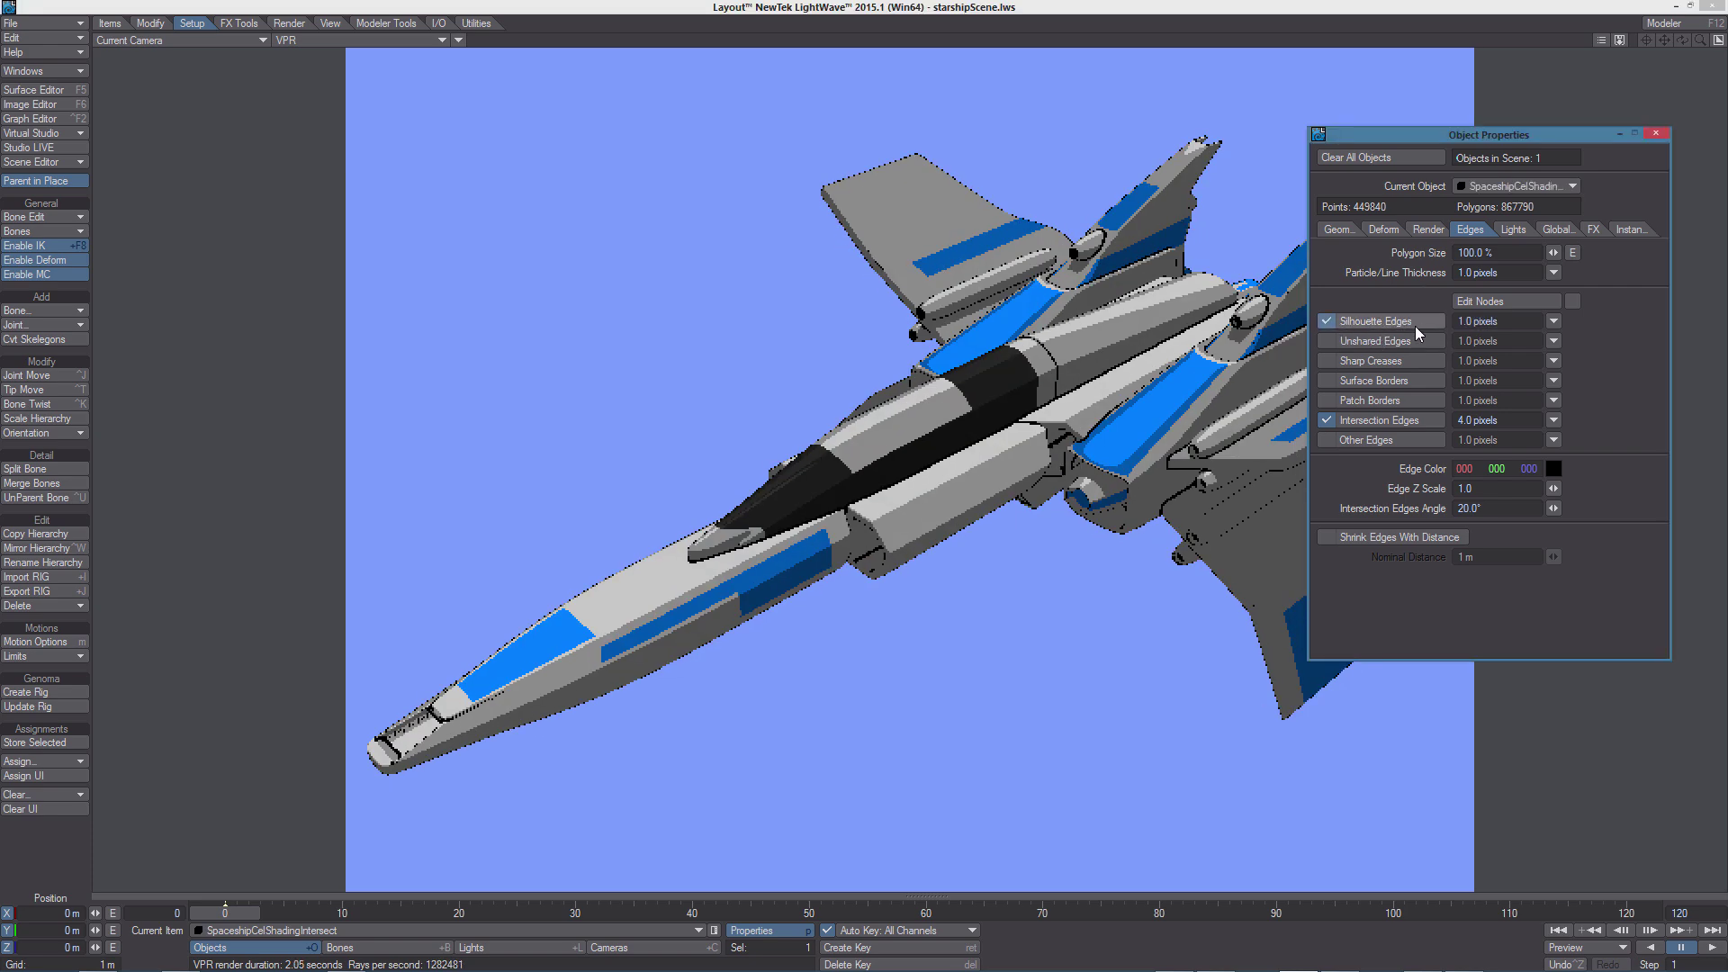
left_click(1375, 360)
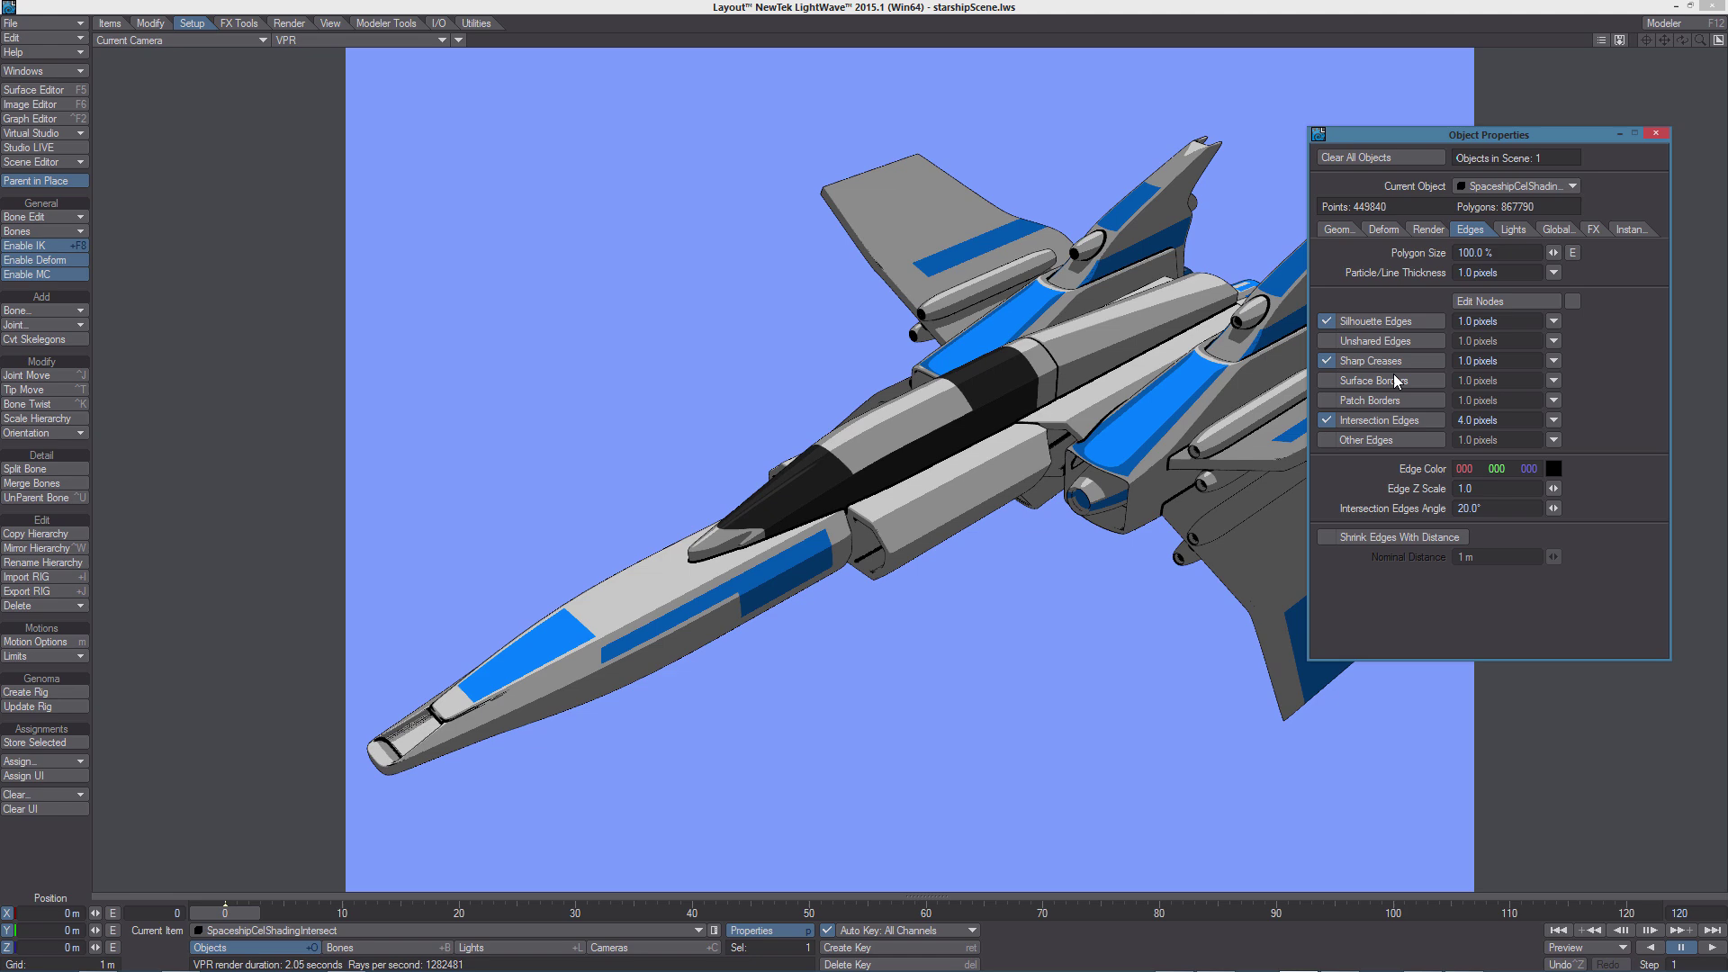
left_click(1390, 381)
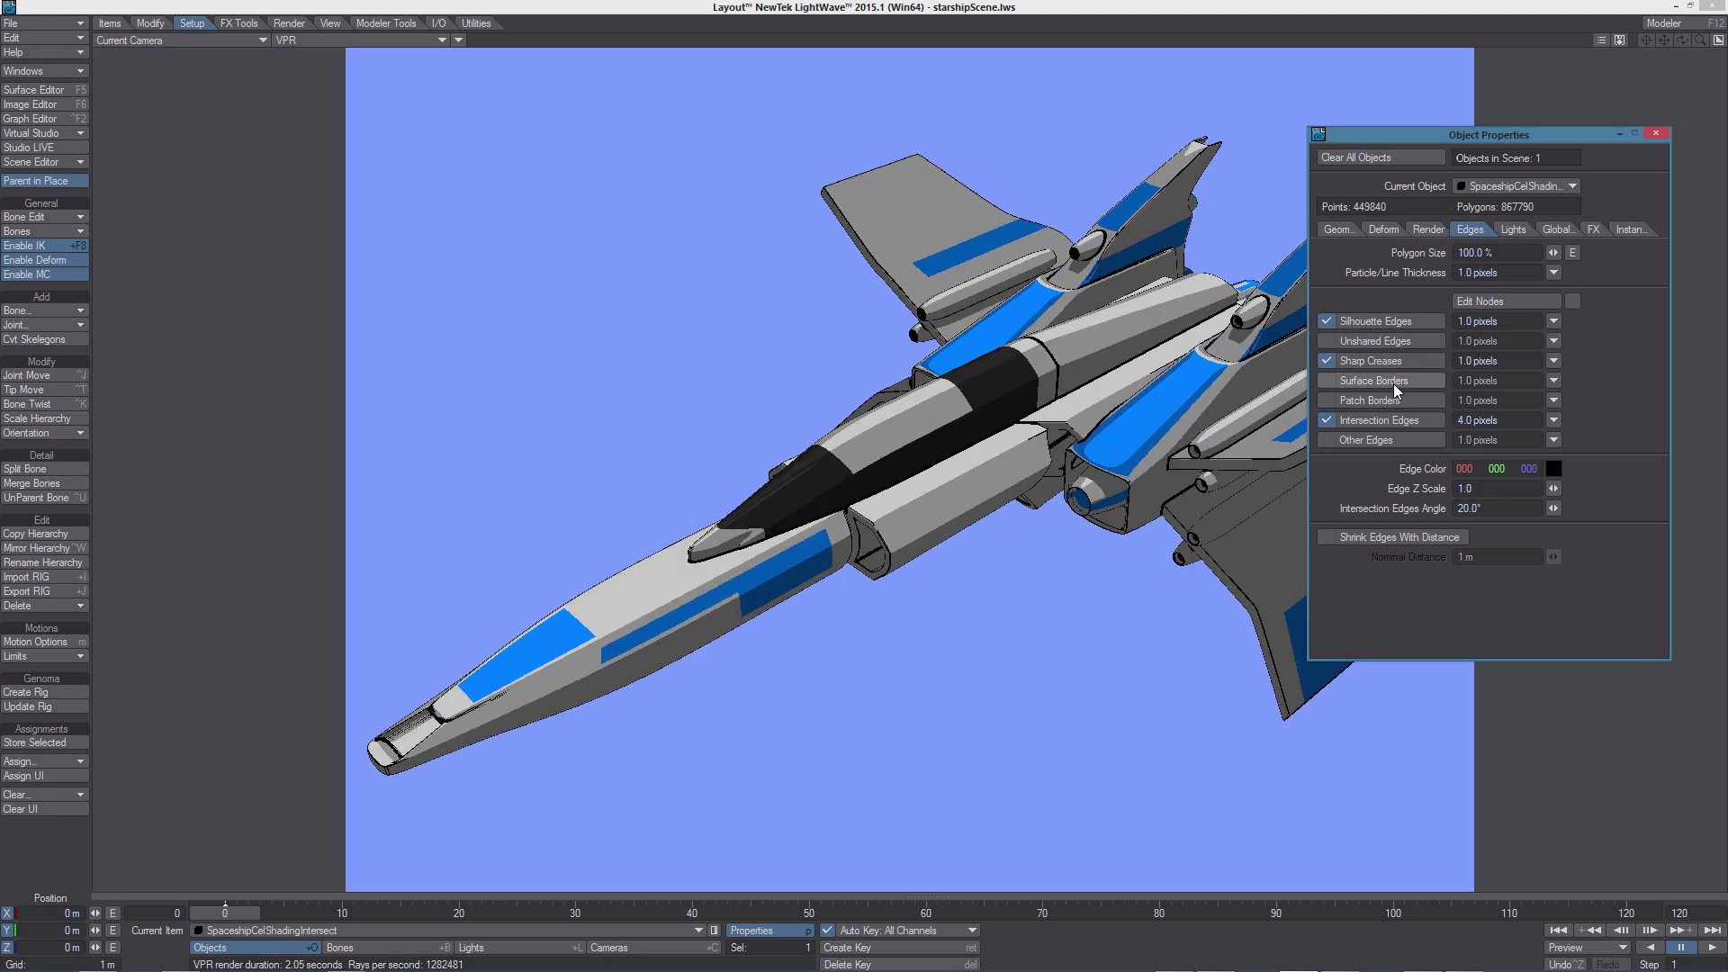
Set the line thickness of the Silhouette Edges, Sharp Creases and Surface Borders to 4 pixels each
left_click(1515, 322)
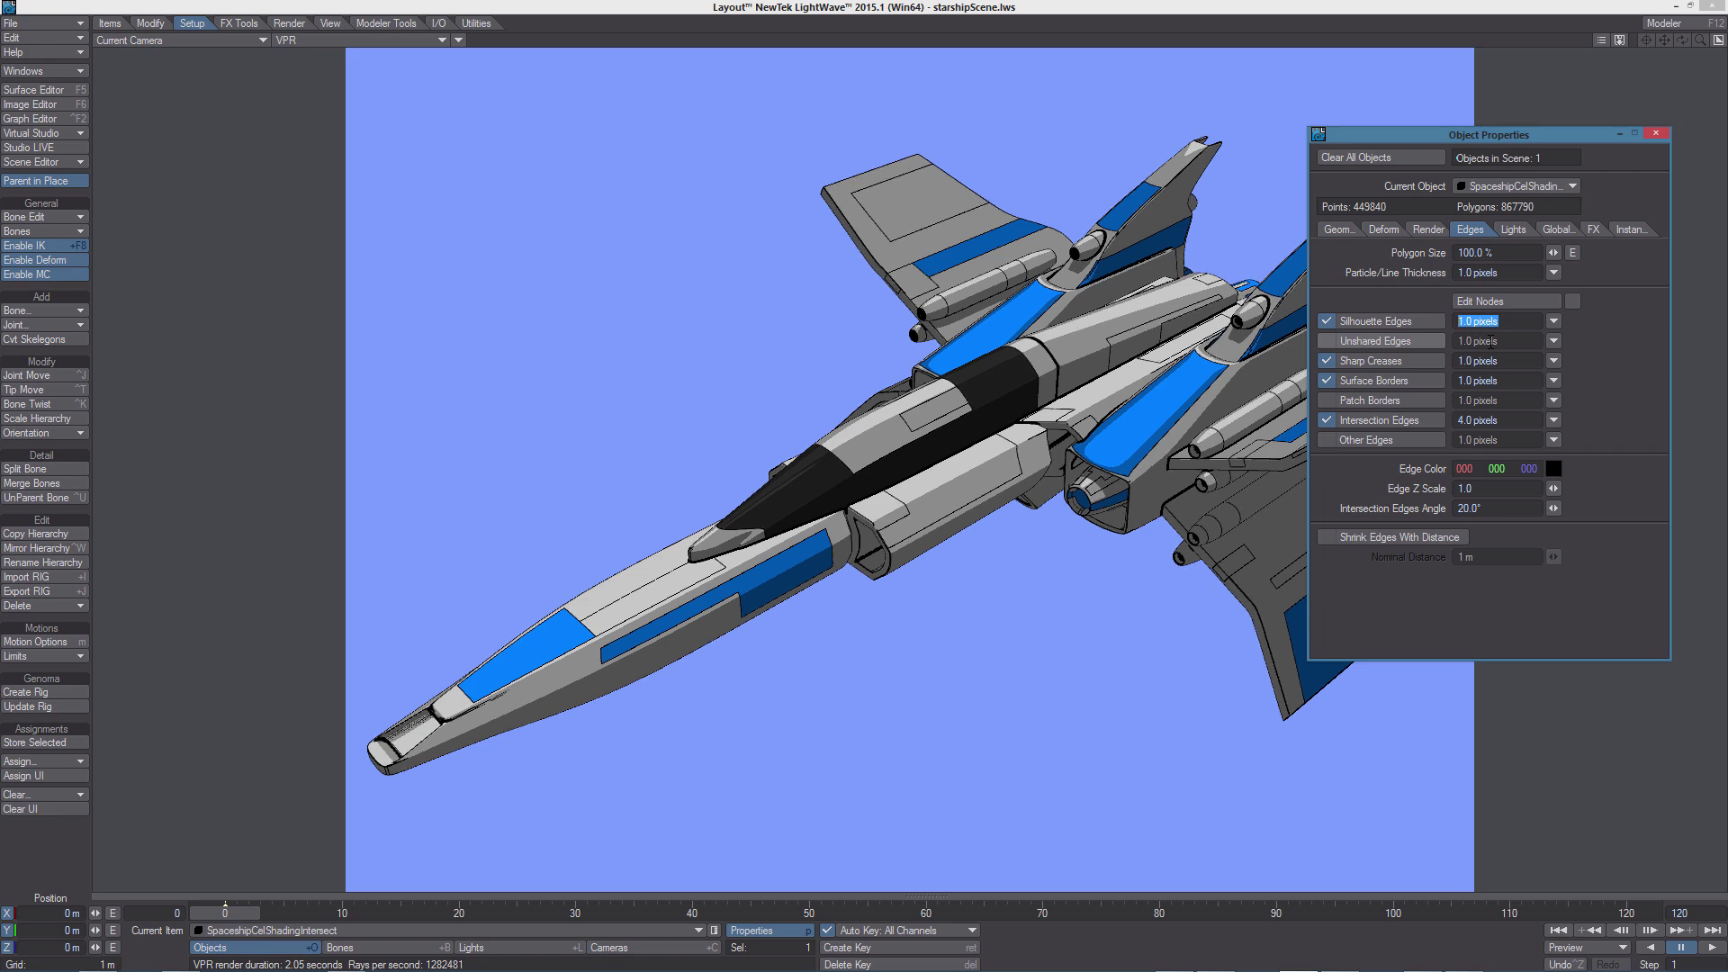
type("4")
key("Tab")
type("4")
key("Tab")
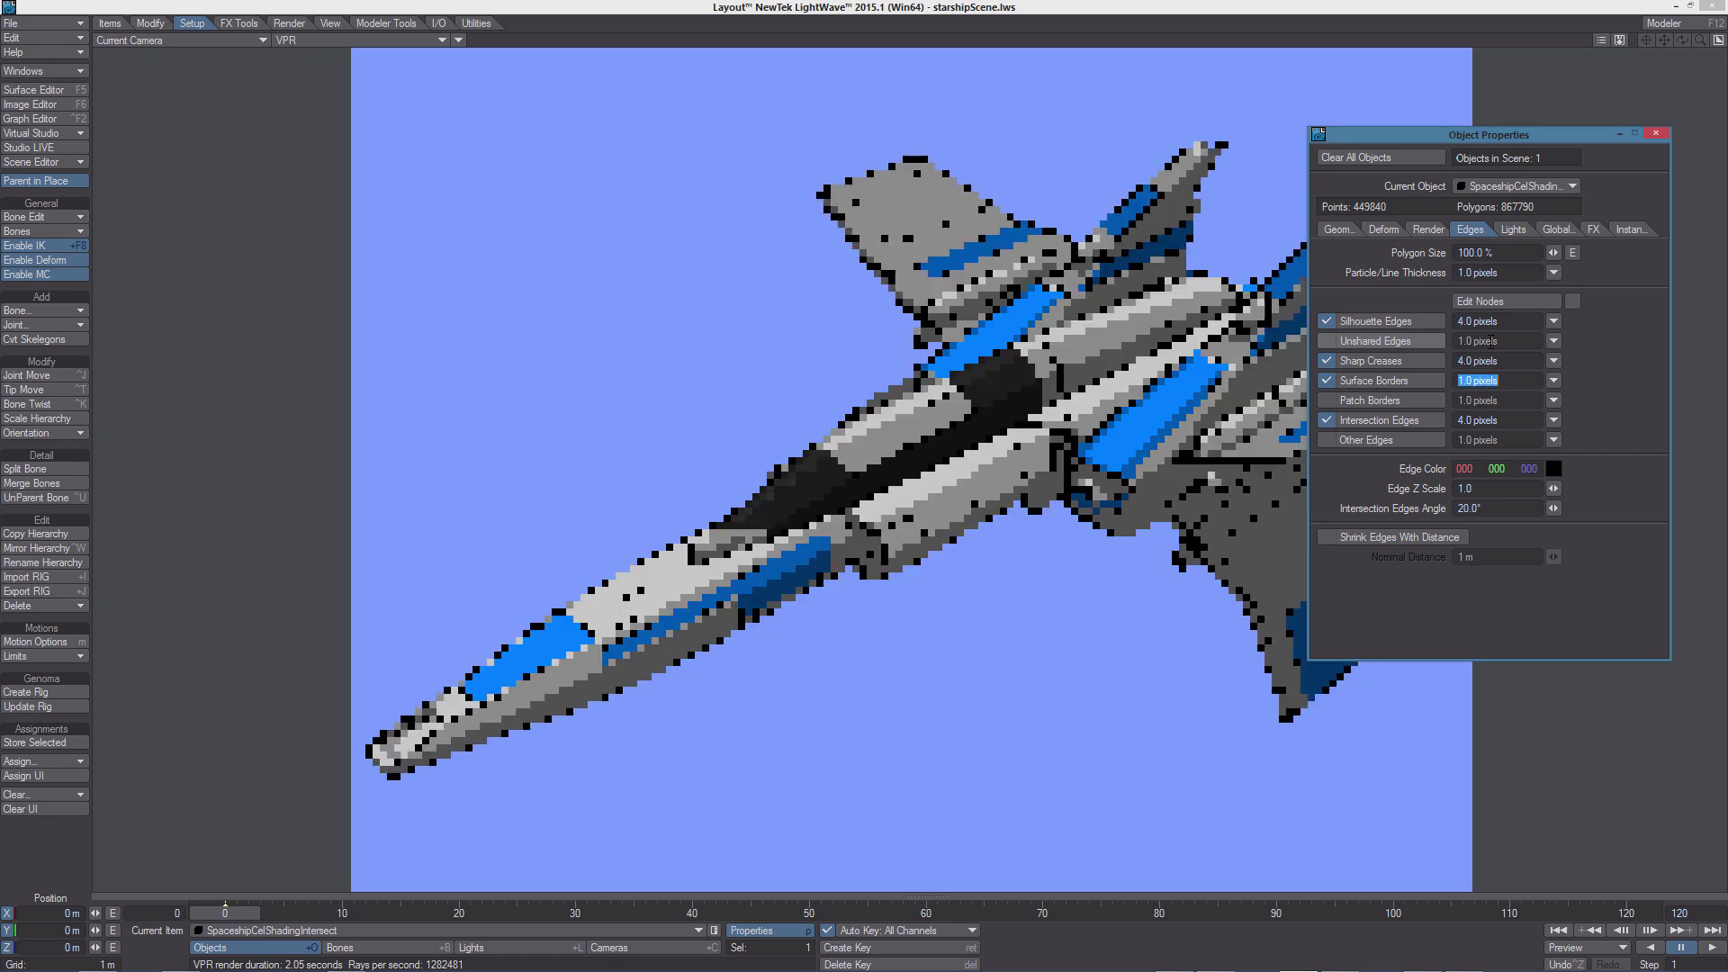
type("4")
key("Return")
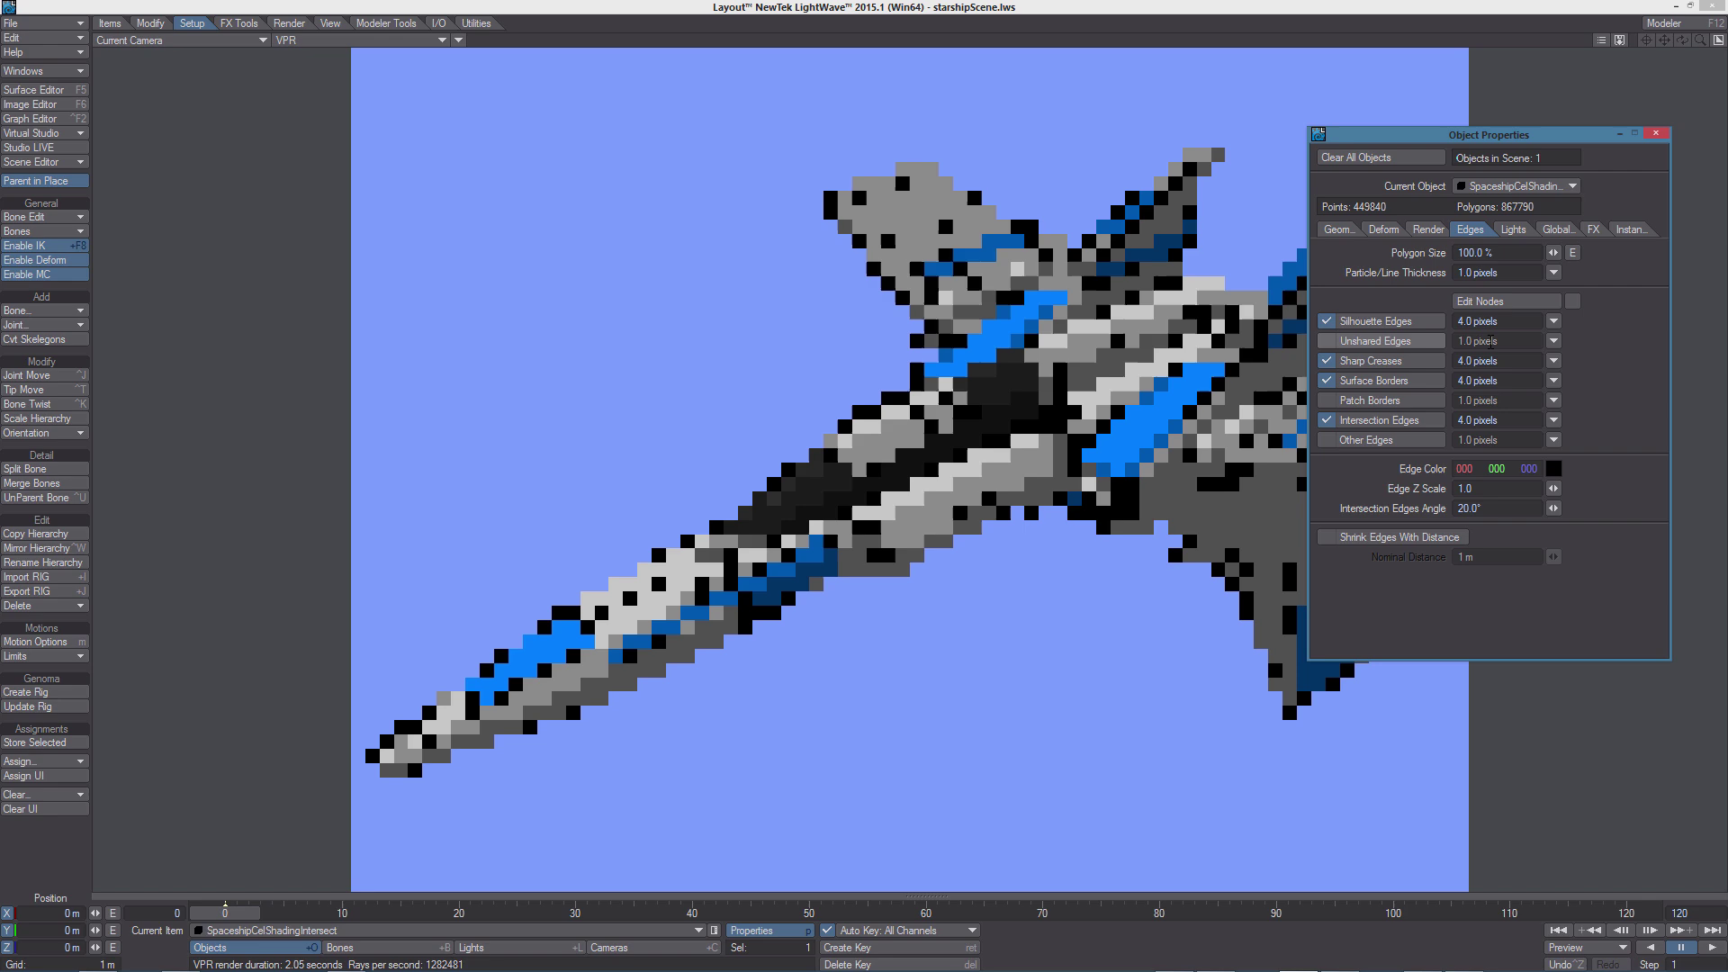
left_click(1091, 586)
mouse_move(1467, 134)
left_mouse_down()
mouse_move(1458, 120)
mouse_move(1462, 138)
left_mouse_up()
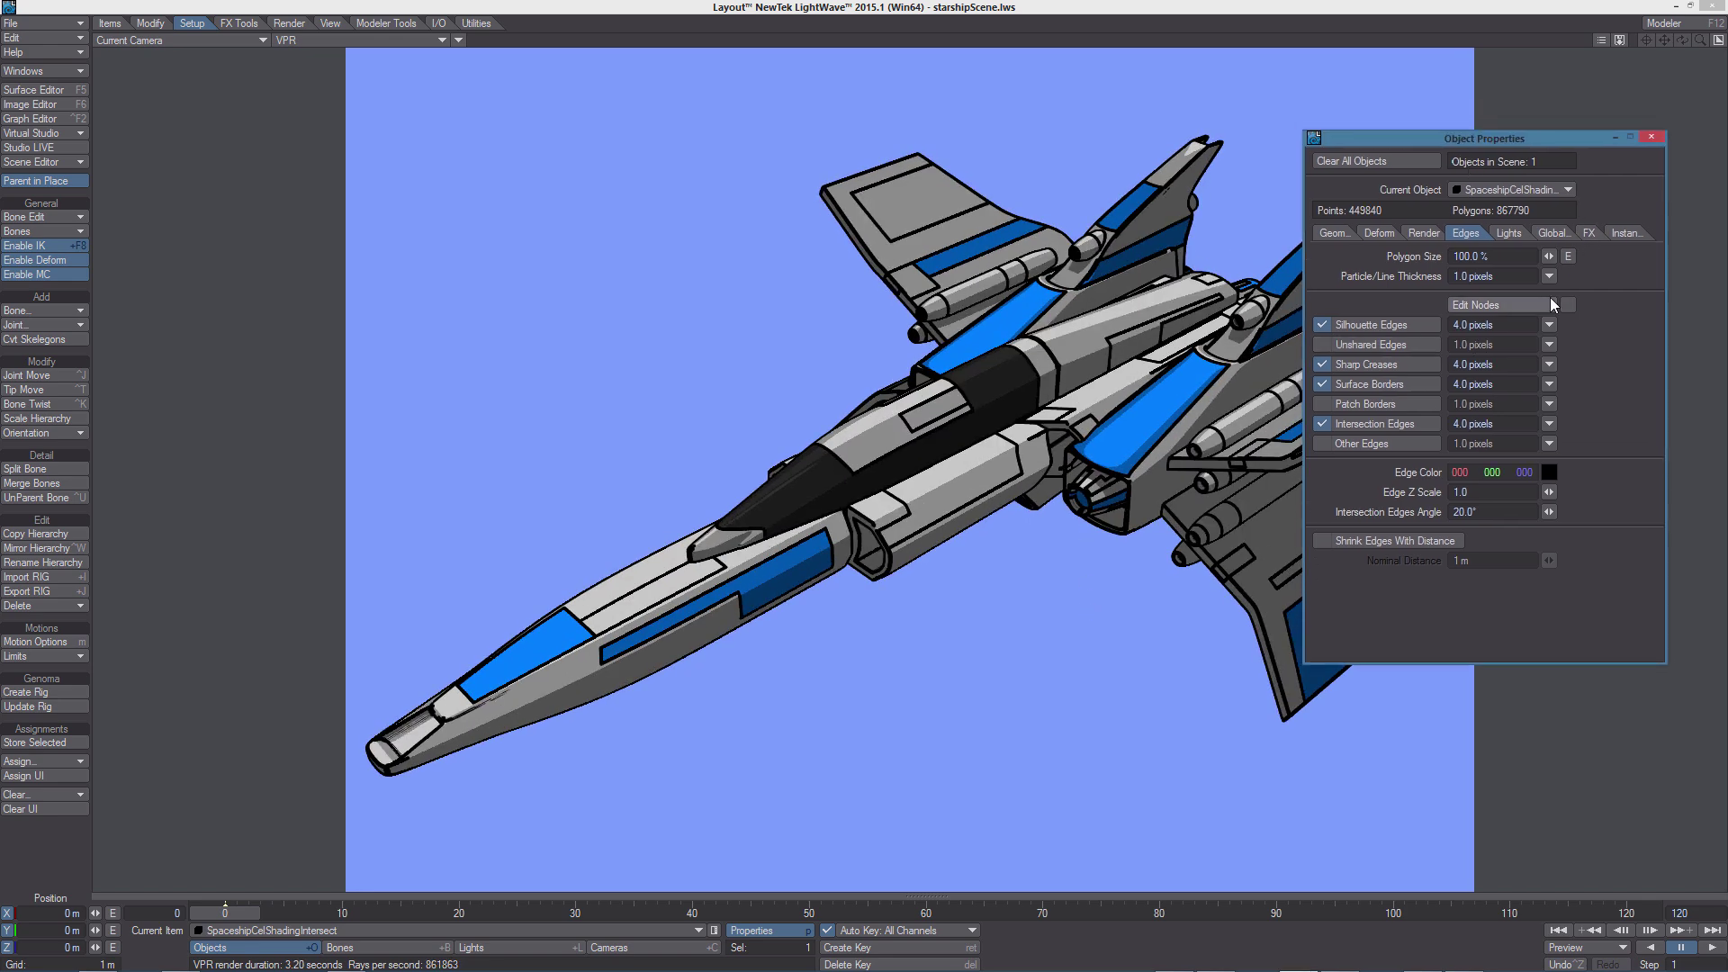
Enable node-based edges for the spaceship and add a Turbulence 3D texture node beside the Edge node
left_click(1568, 307)
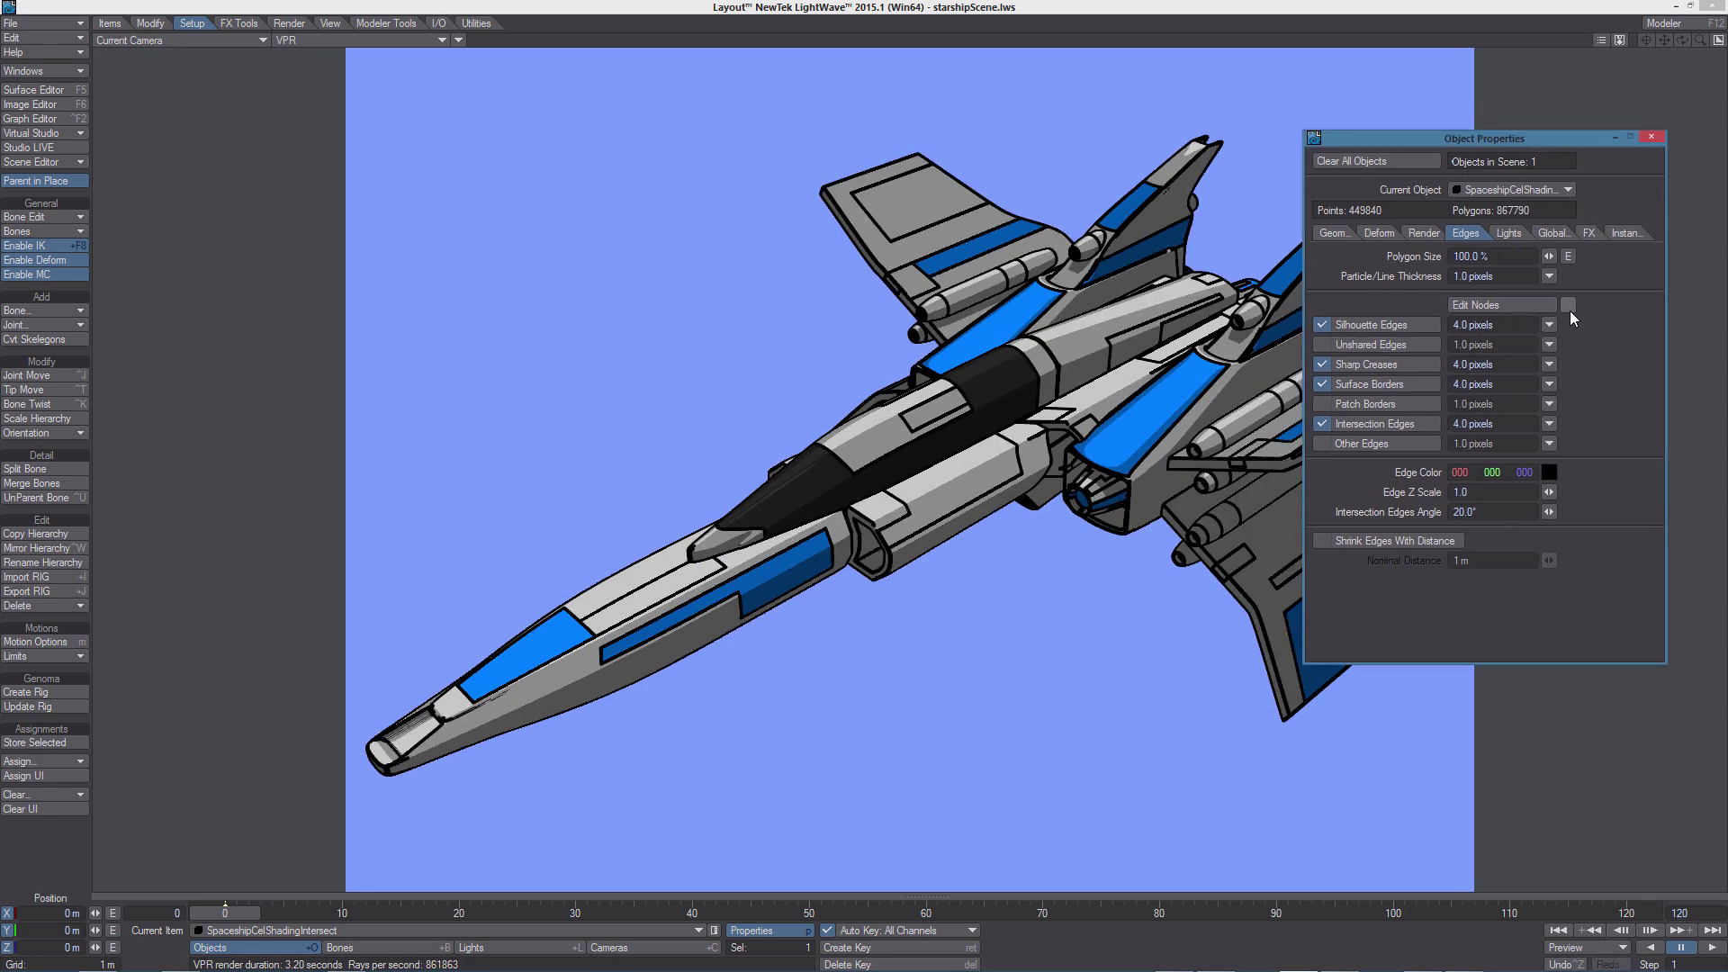
left_click(1495, 305)
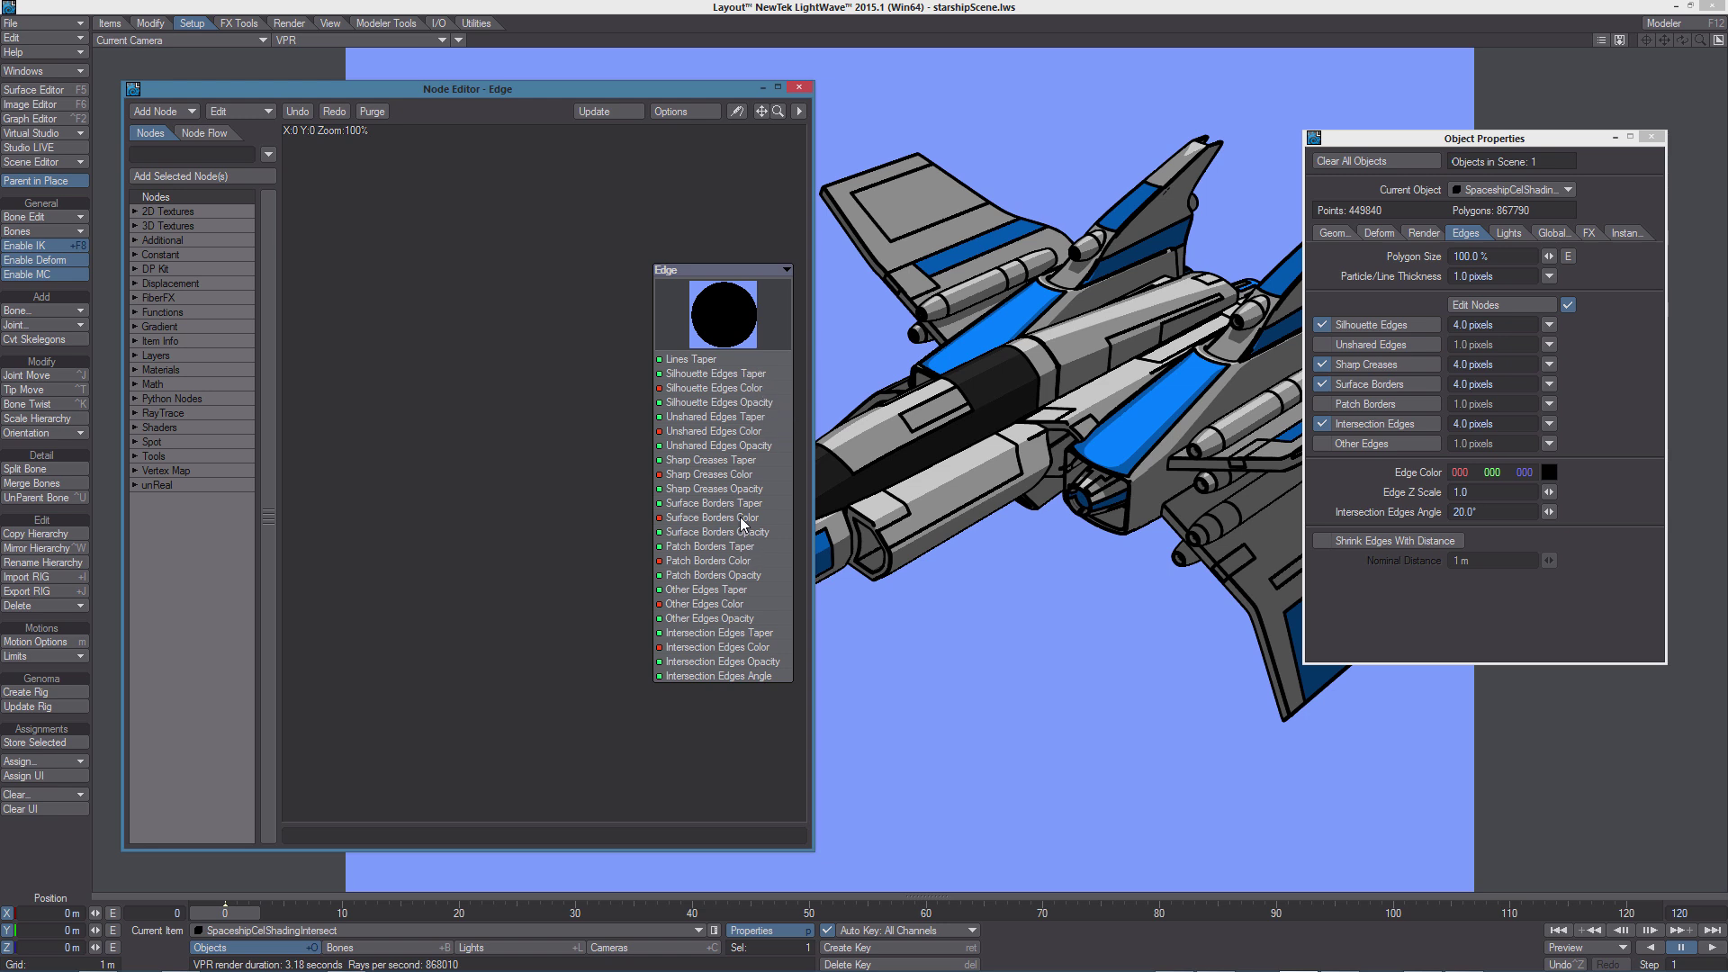
left_click_drag(725, 268, 705, 210)
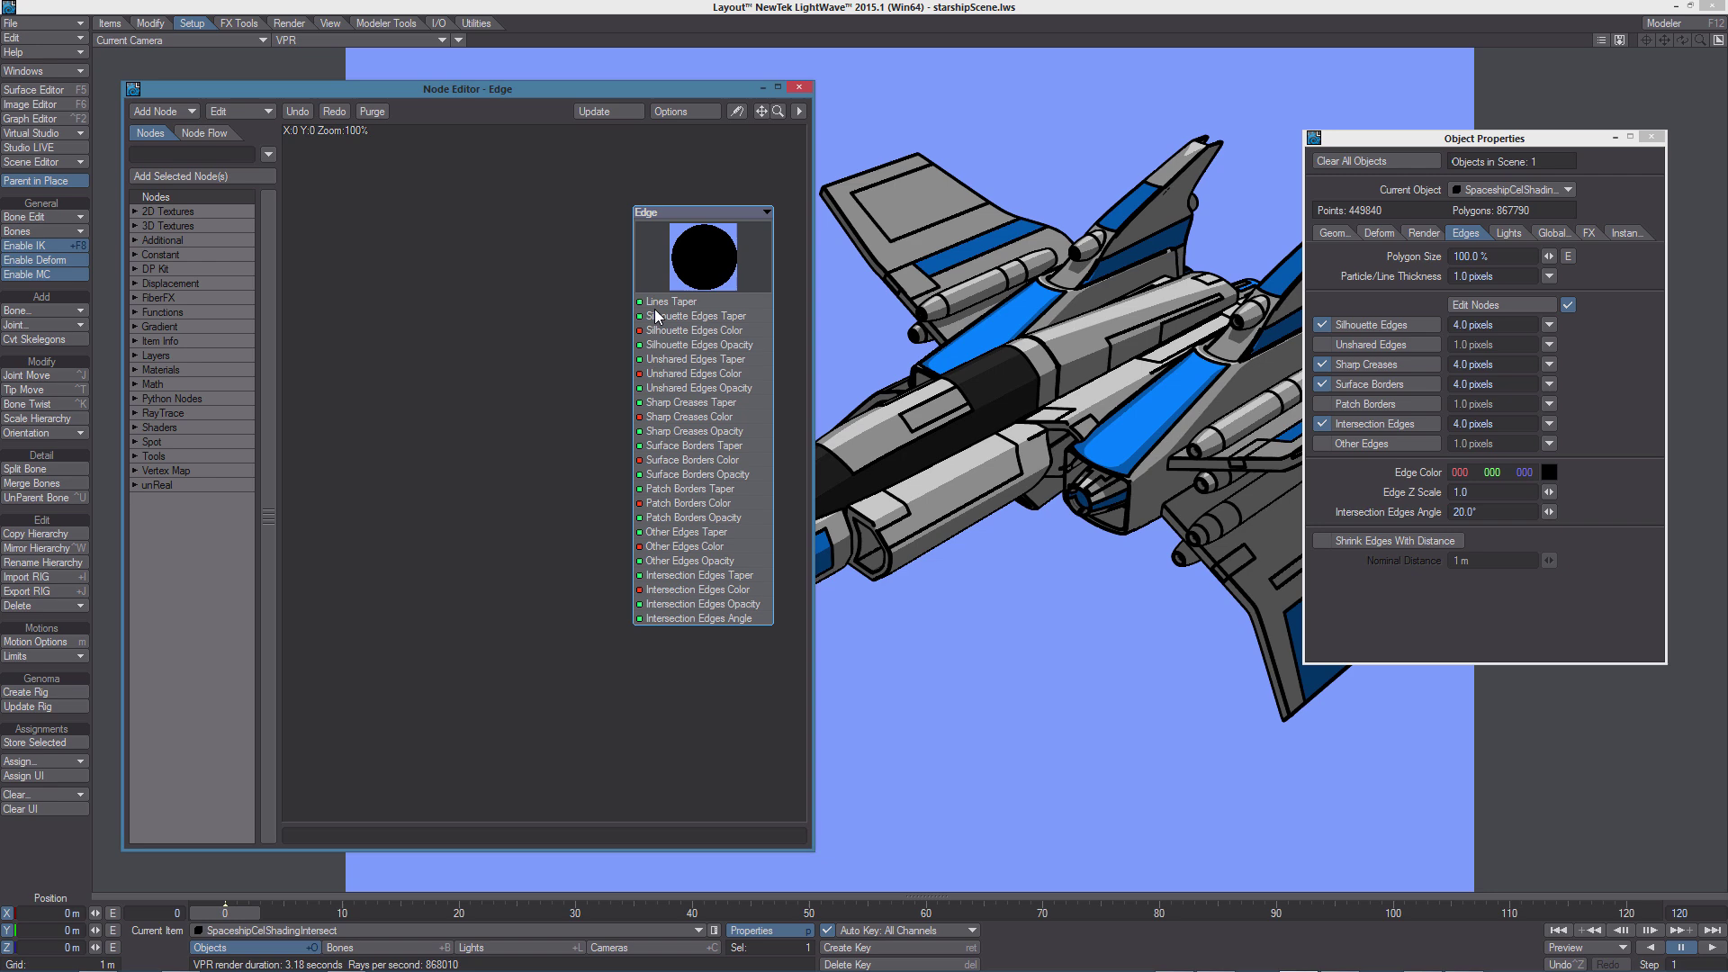
left_click(134, 228)
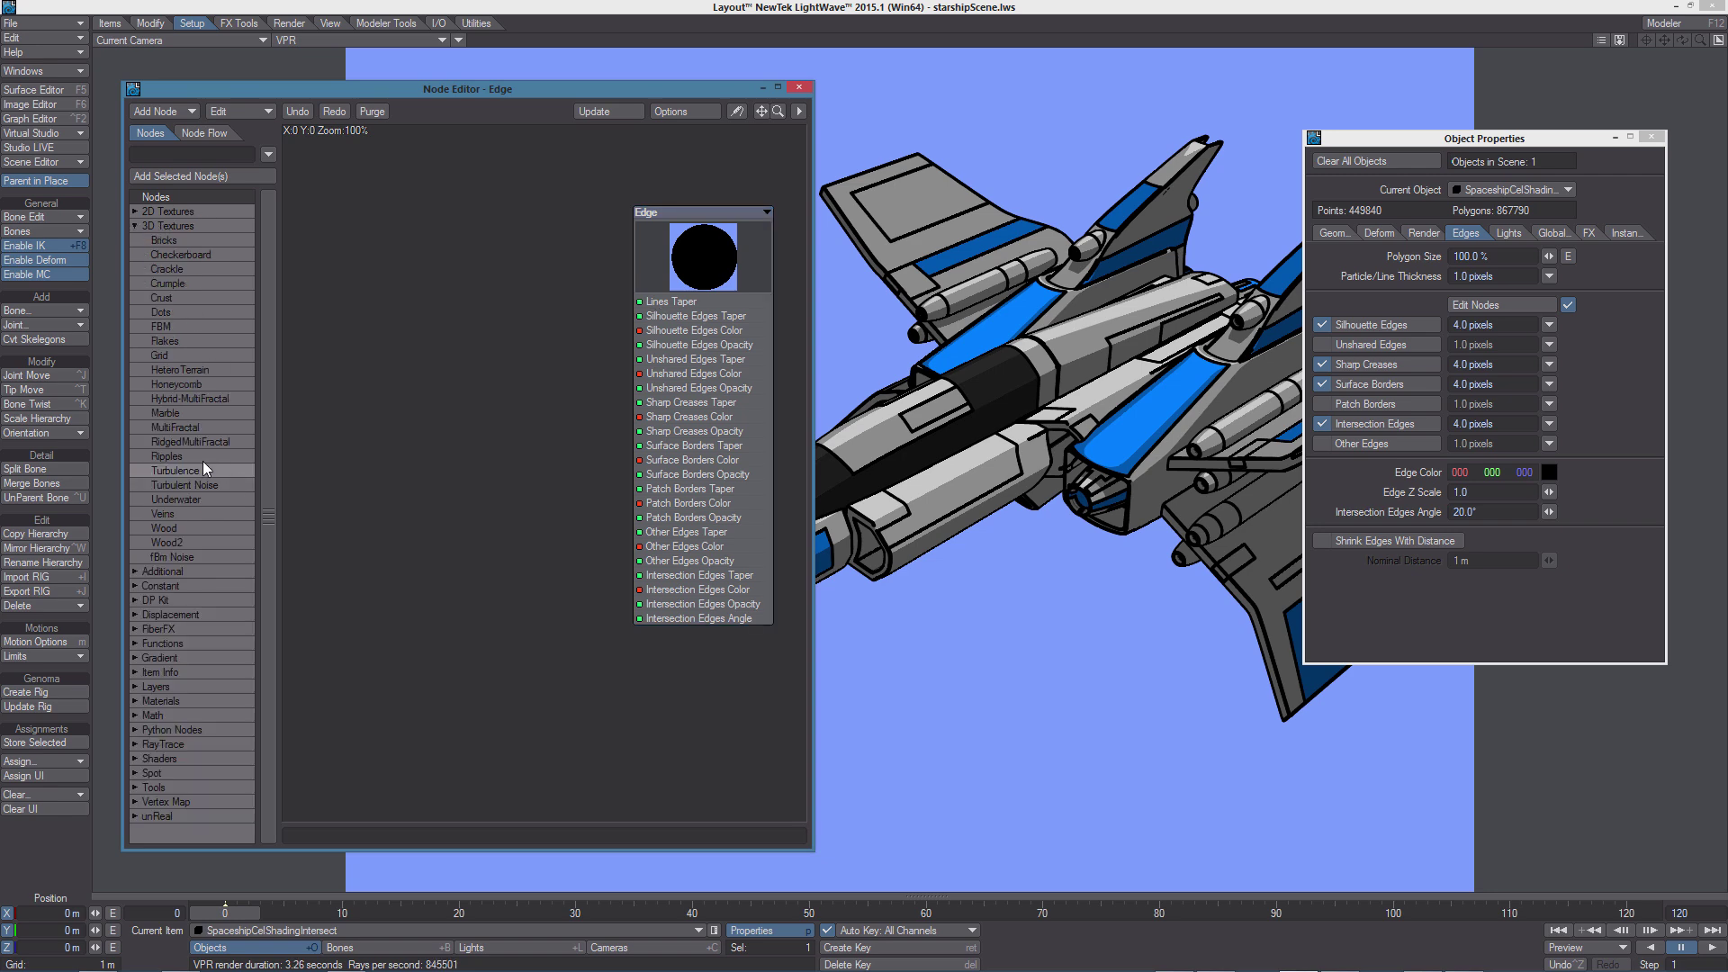
left_click_drag(189, 475, 537, 372)
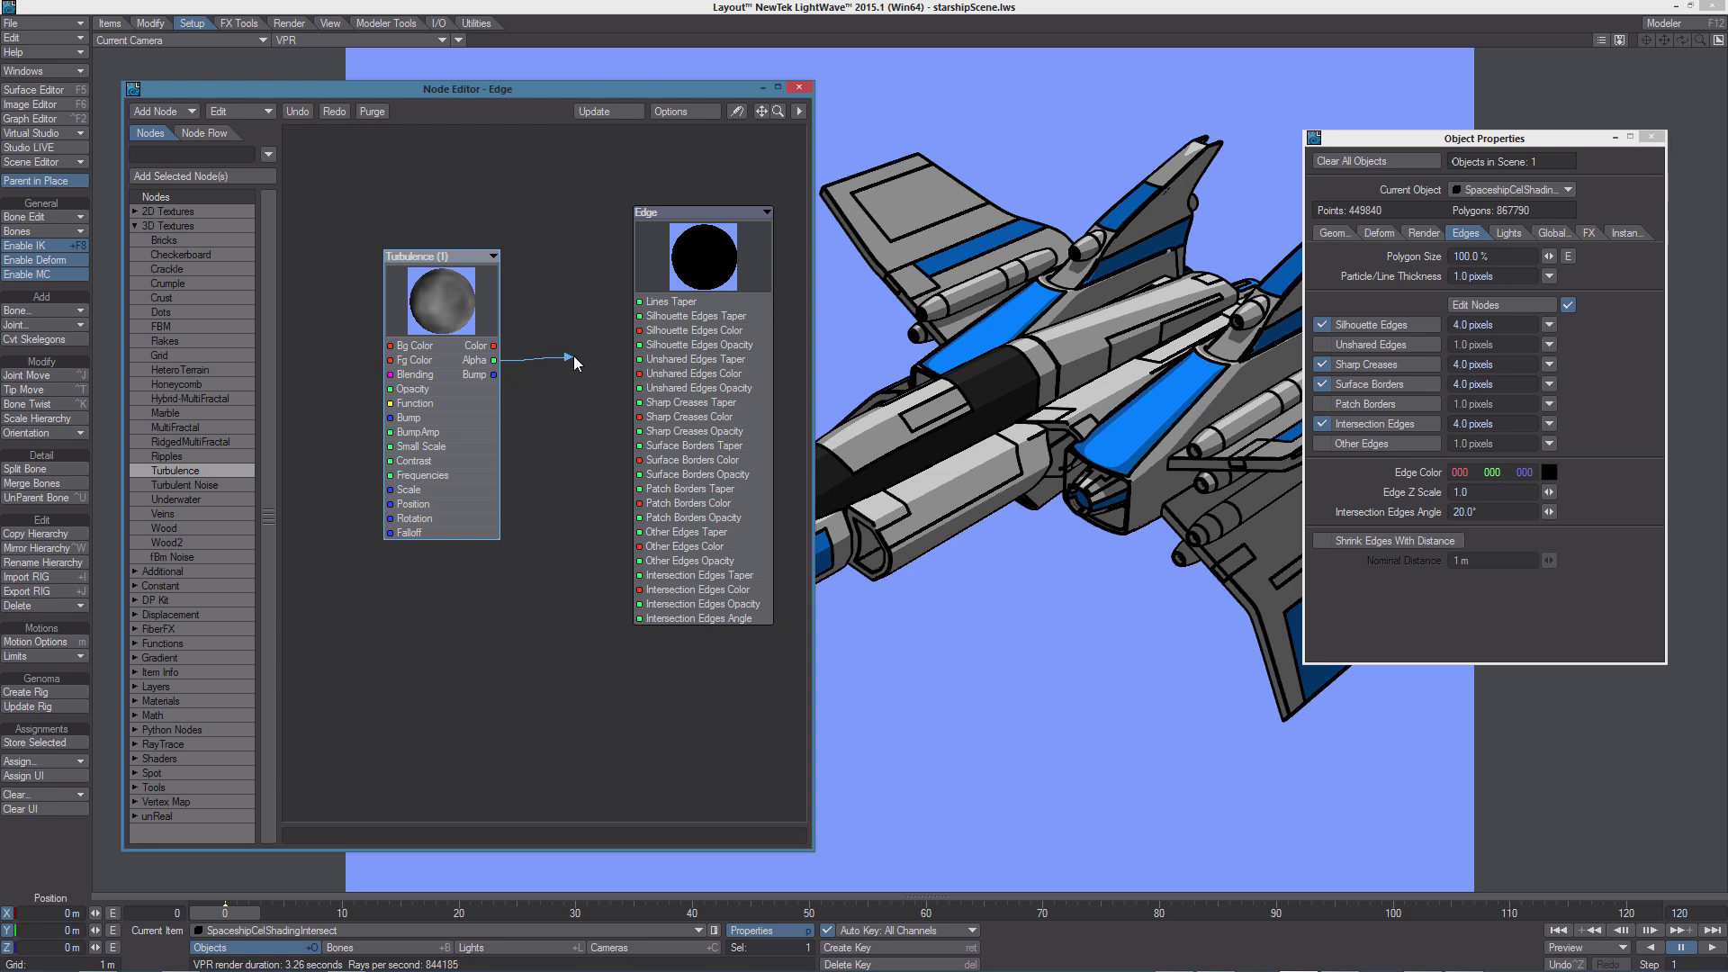
Connect the Turbulence Alpha output to the Silhouette Edges, Sharp Creases, Surface Borders and Intersection Edges Taper inputs
left_click_drag(576, 340, 636, 317)
left_click_drag(494, 360, 645, 405)
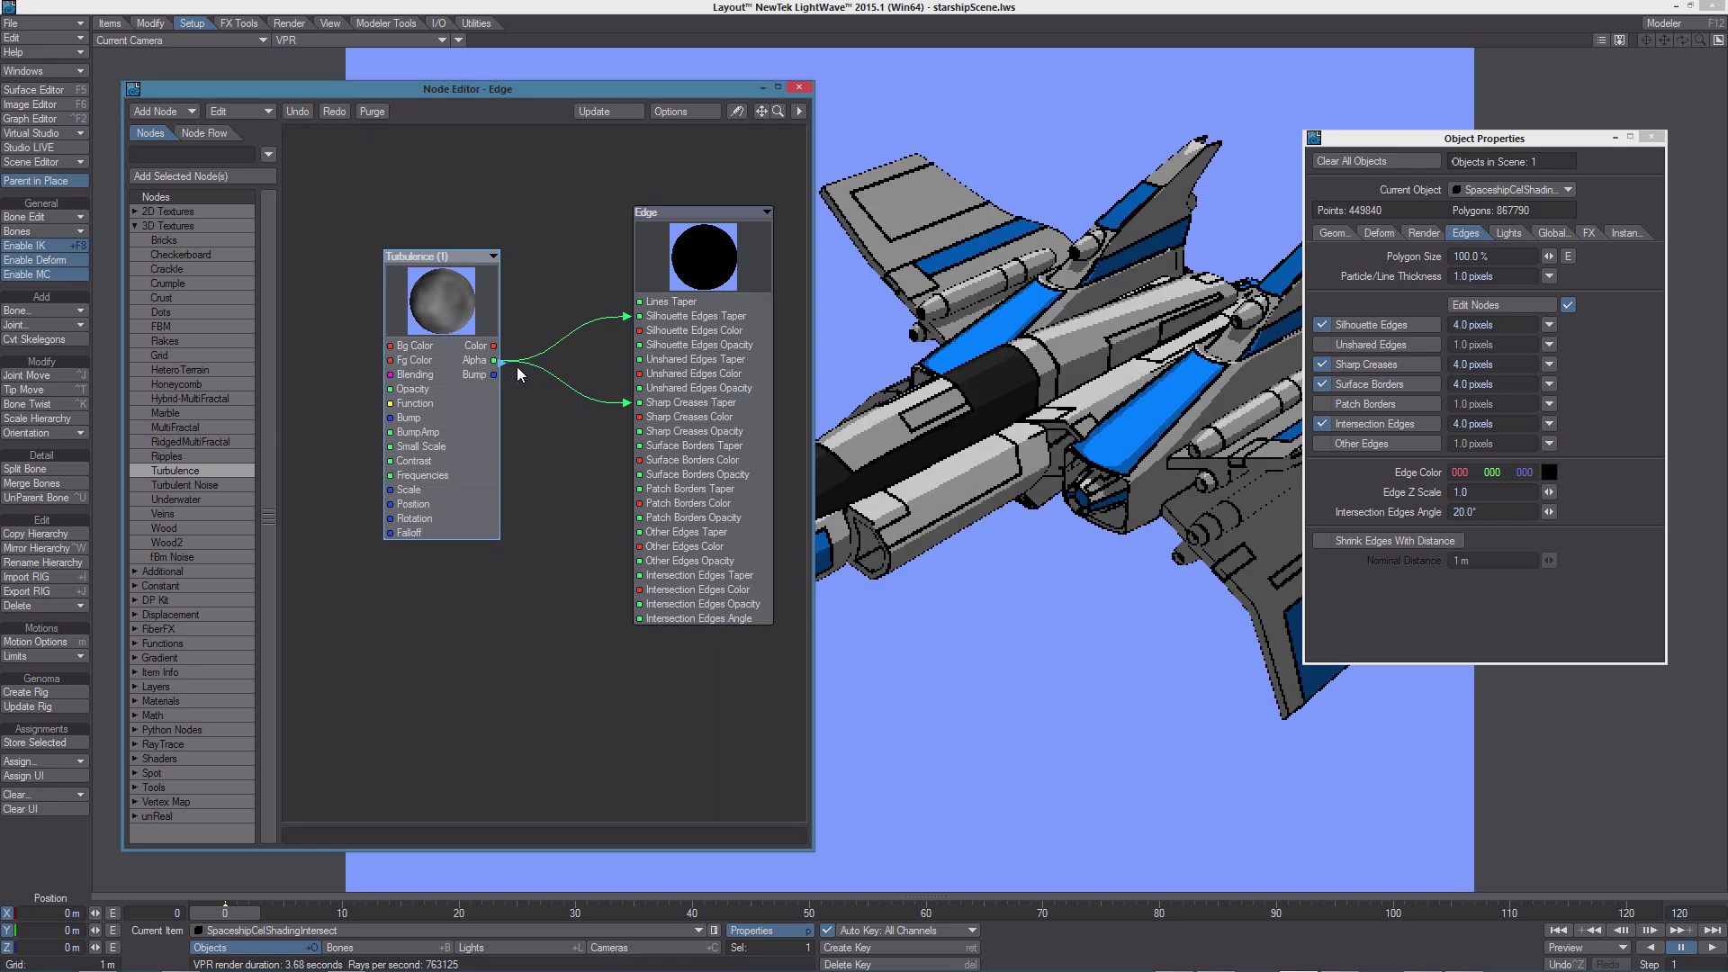
left_click_drag(494, 360, 640, 445)
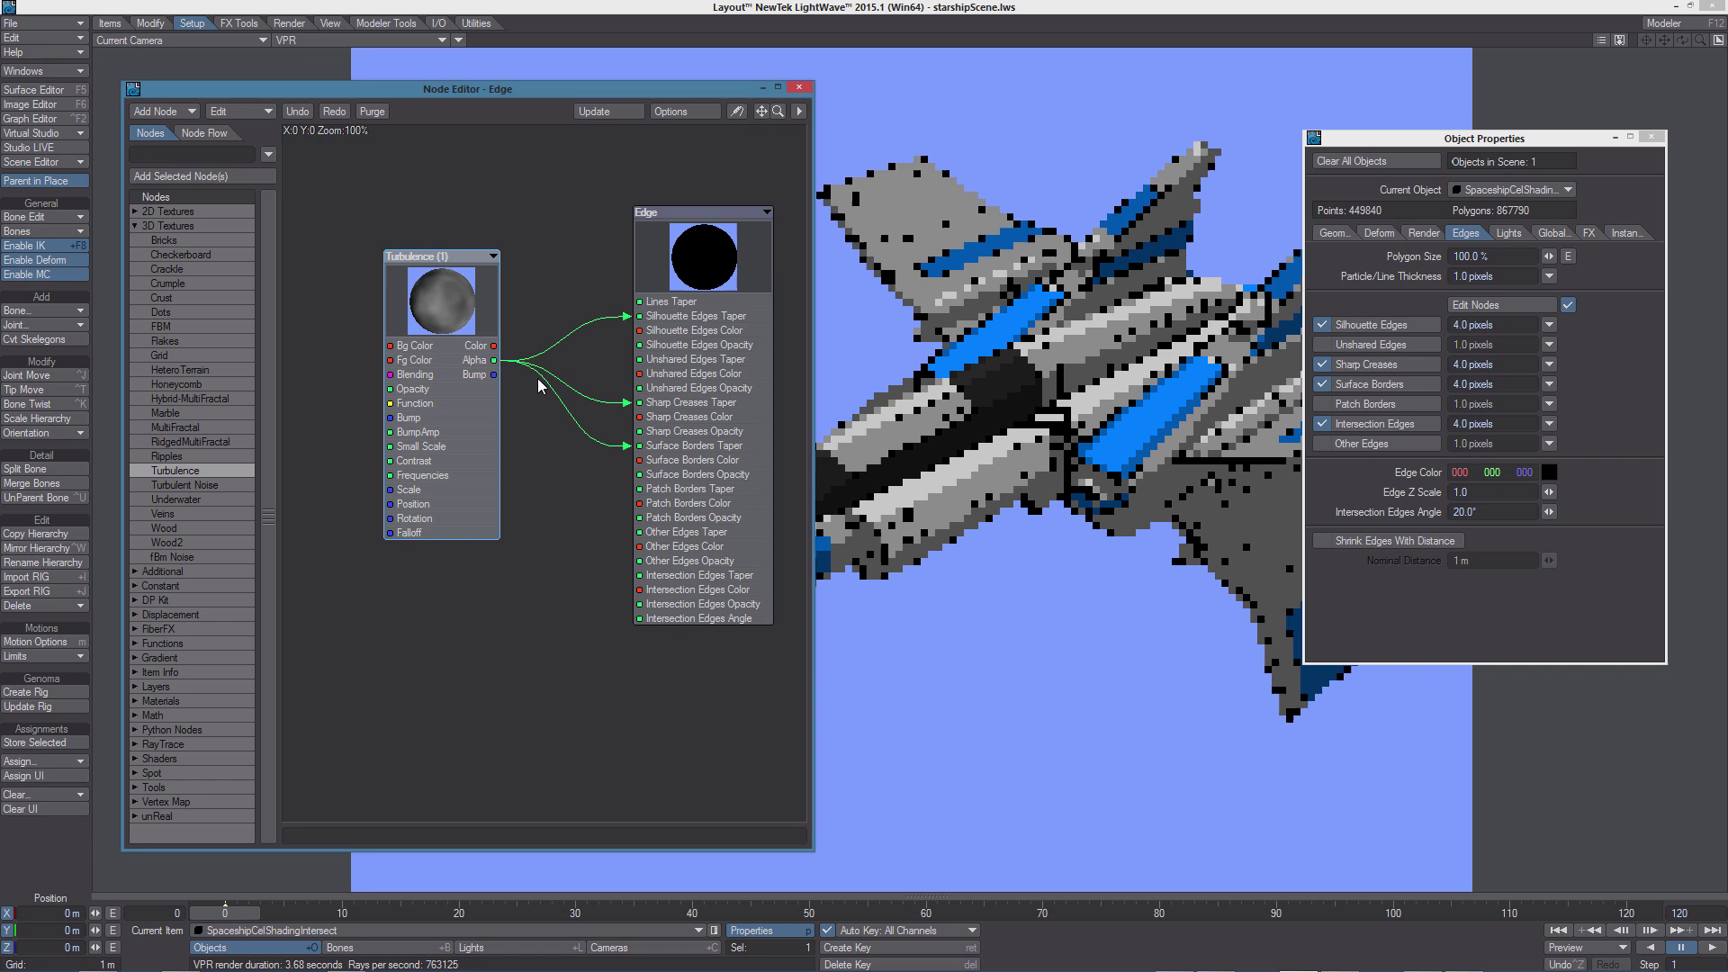
left_click_drag(496, 363, 644, 579)
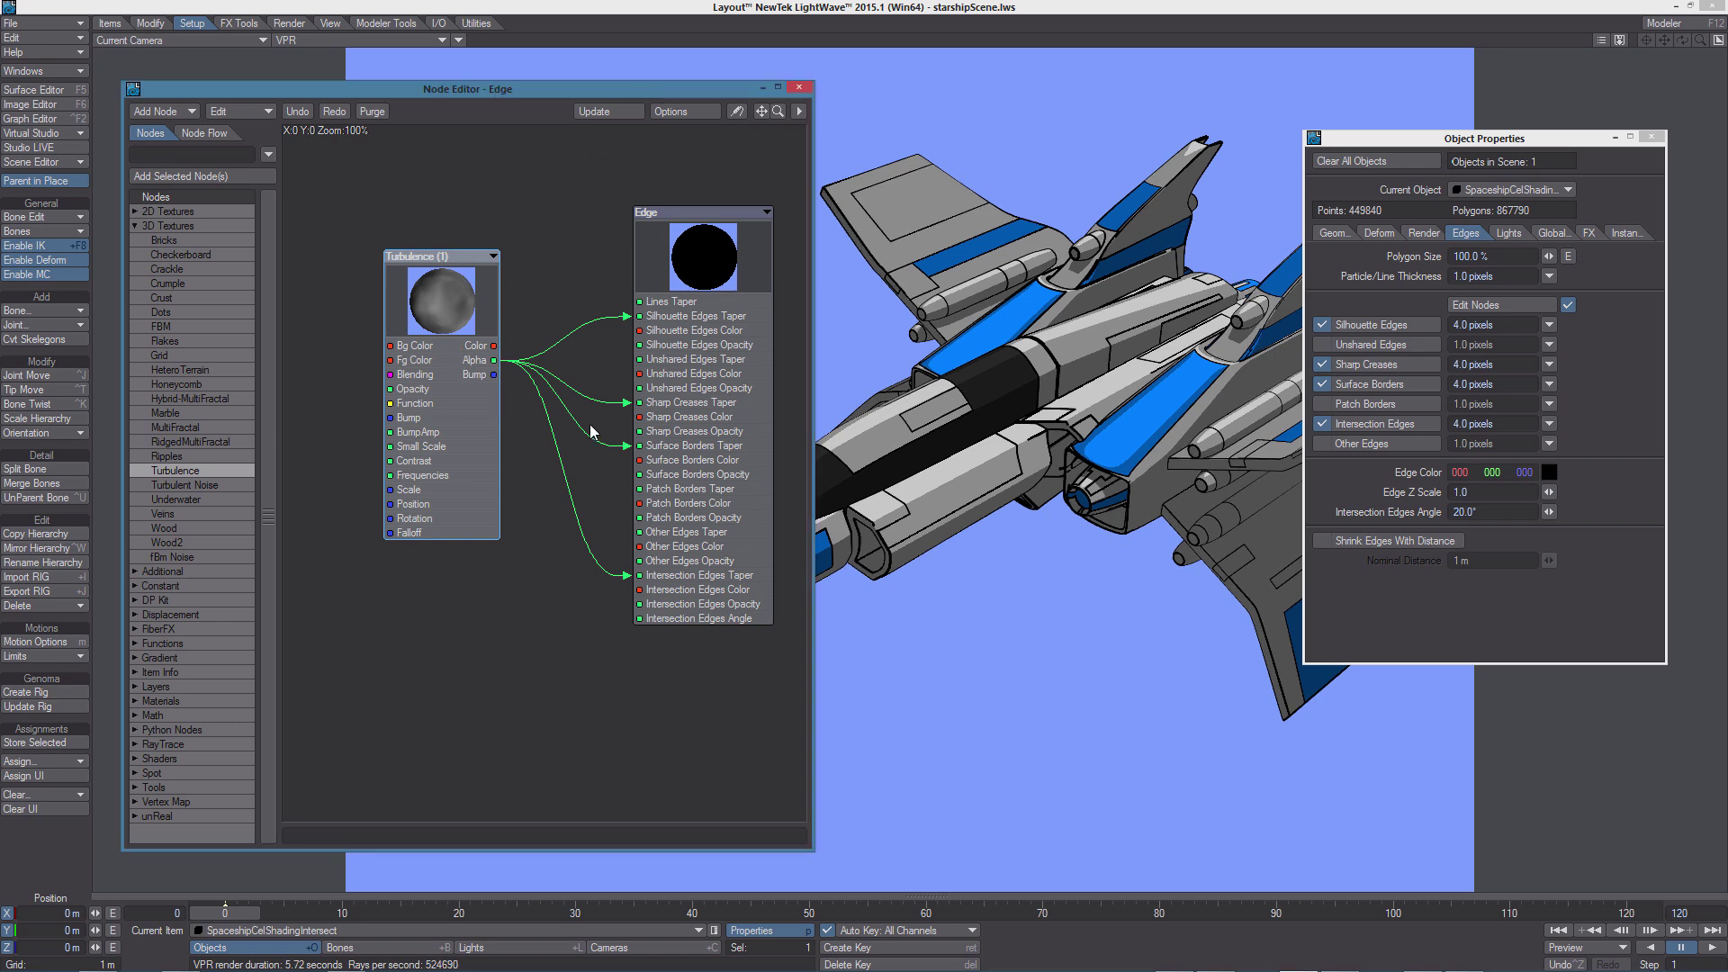
Set the Turbulence texture scale to 0.1 m on X, Y and Z, and close the node and object settings
double_click(459, 308)
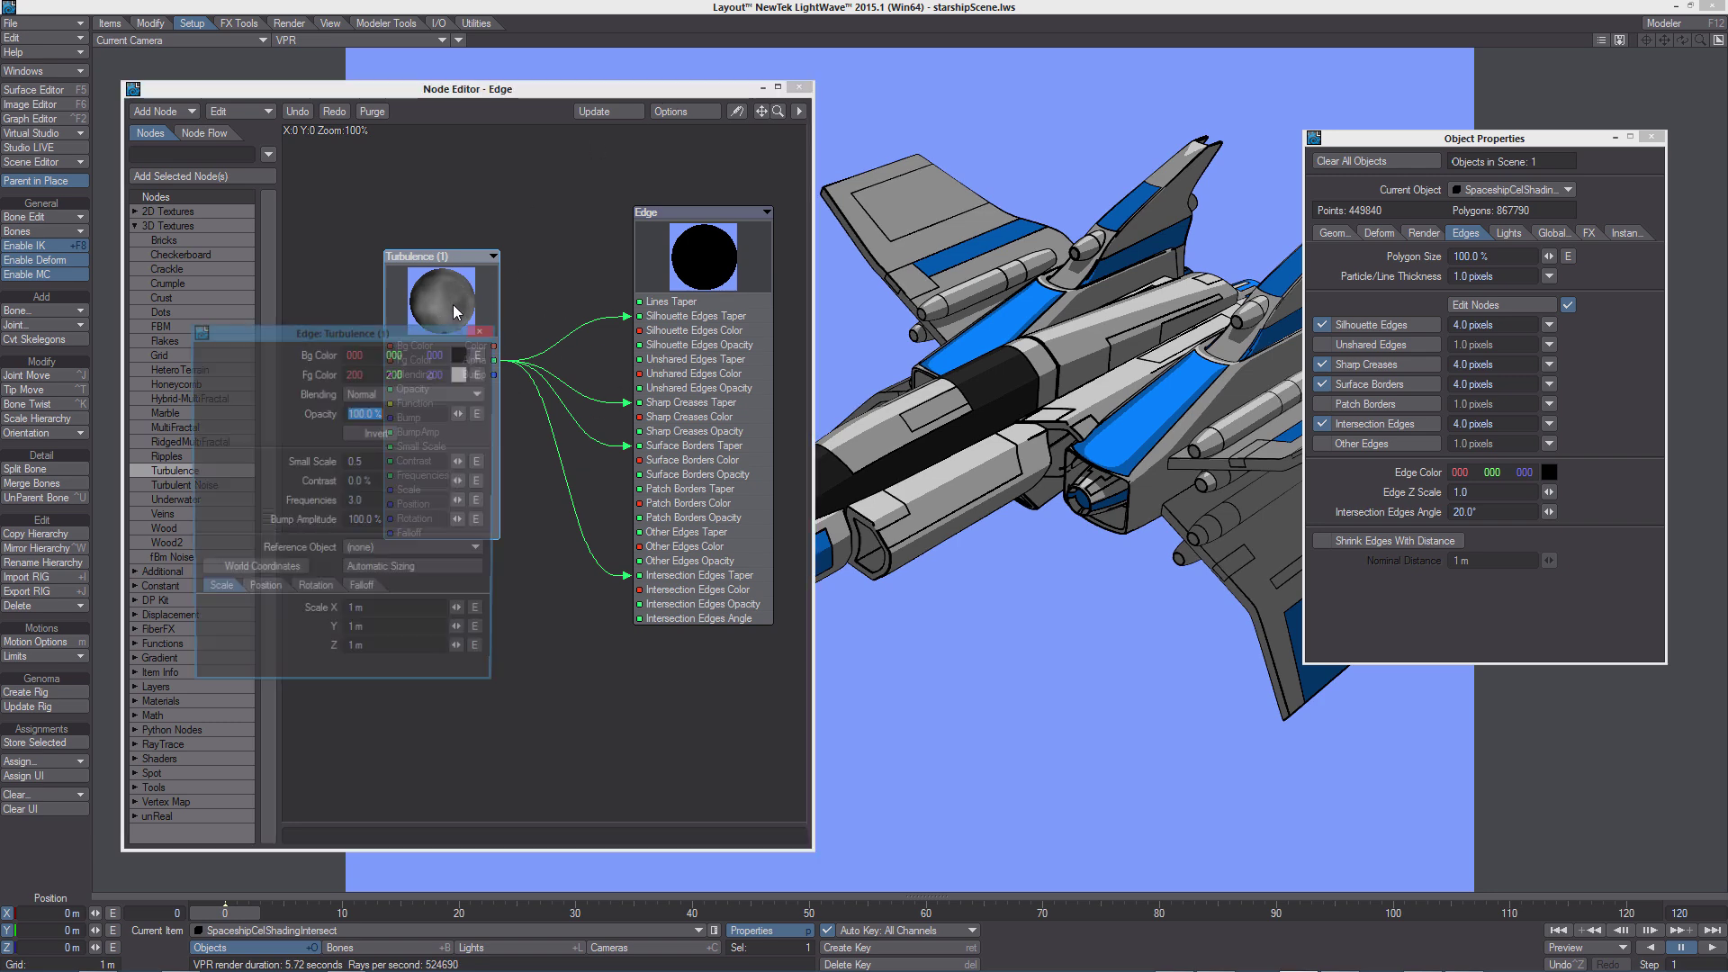
left_click(389, 612)
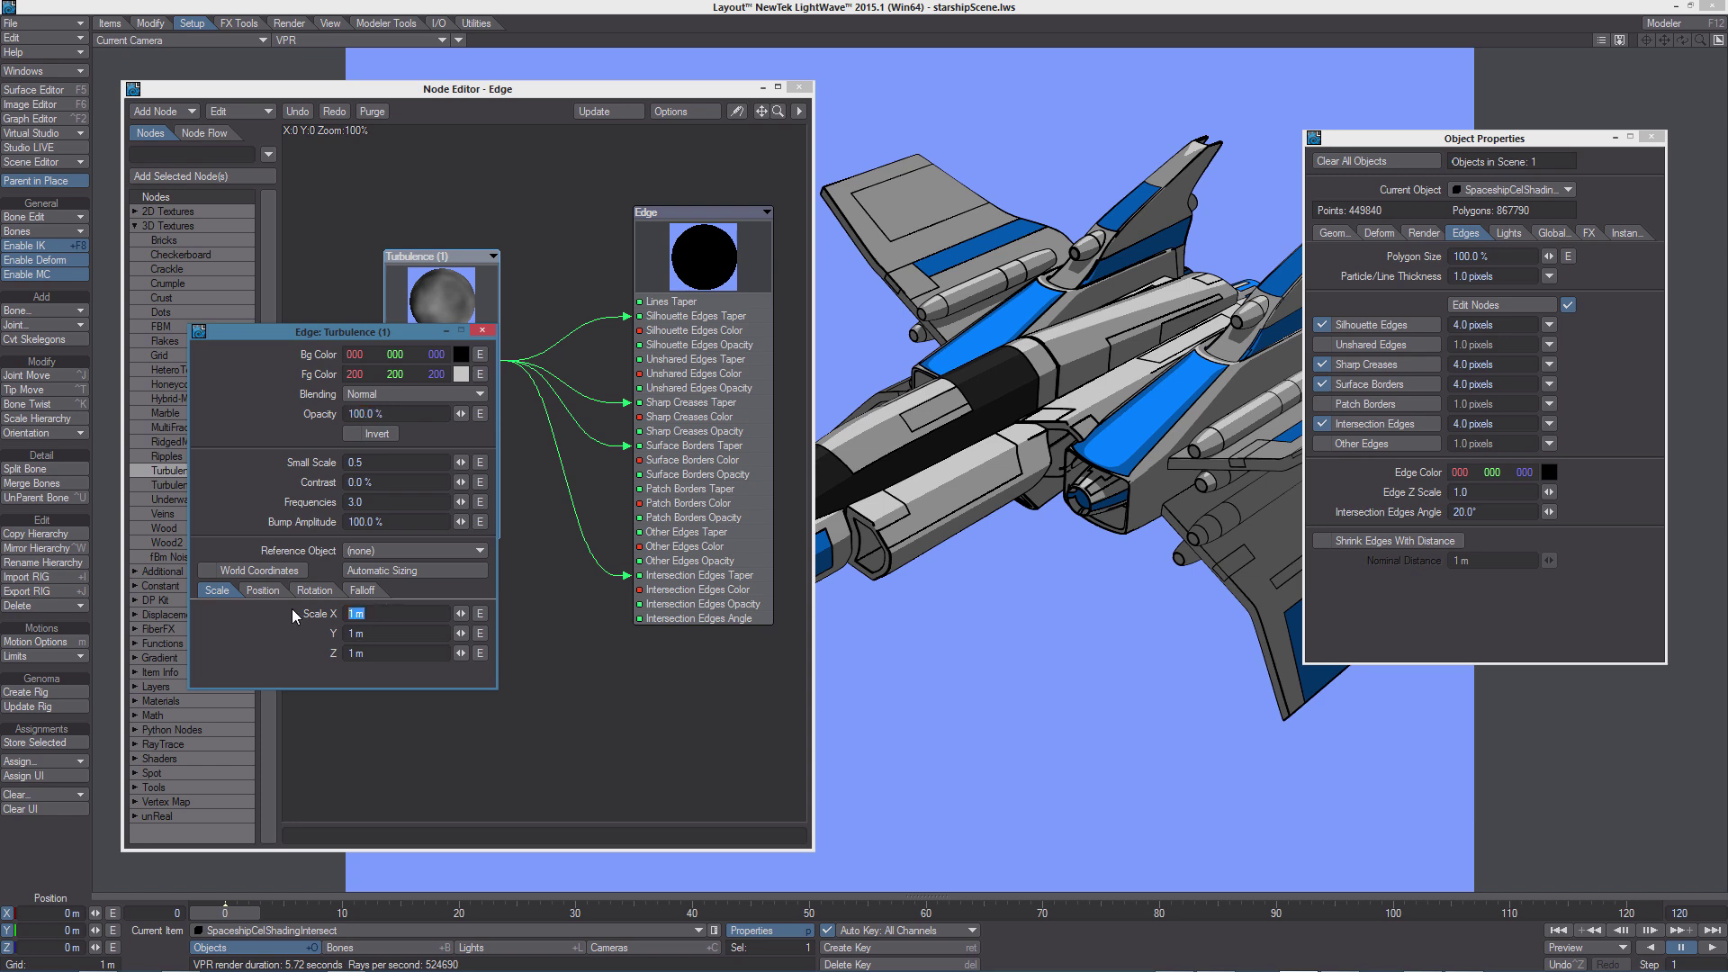
type("0.1")
key("Tab")
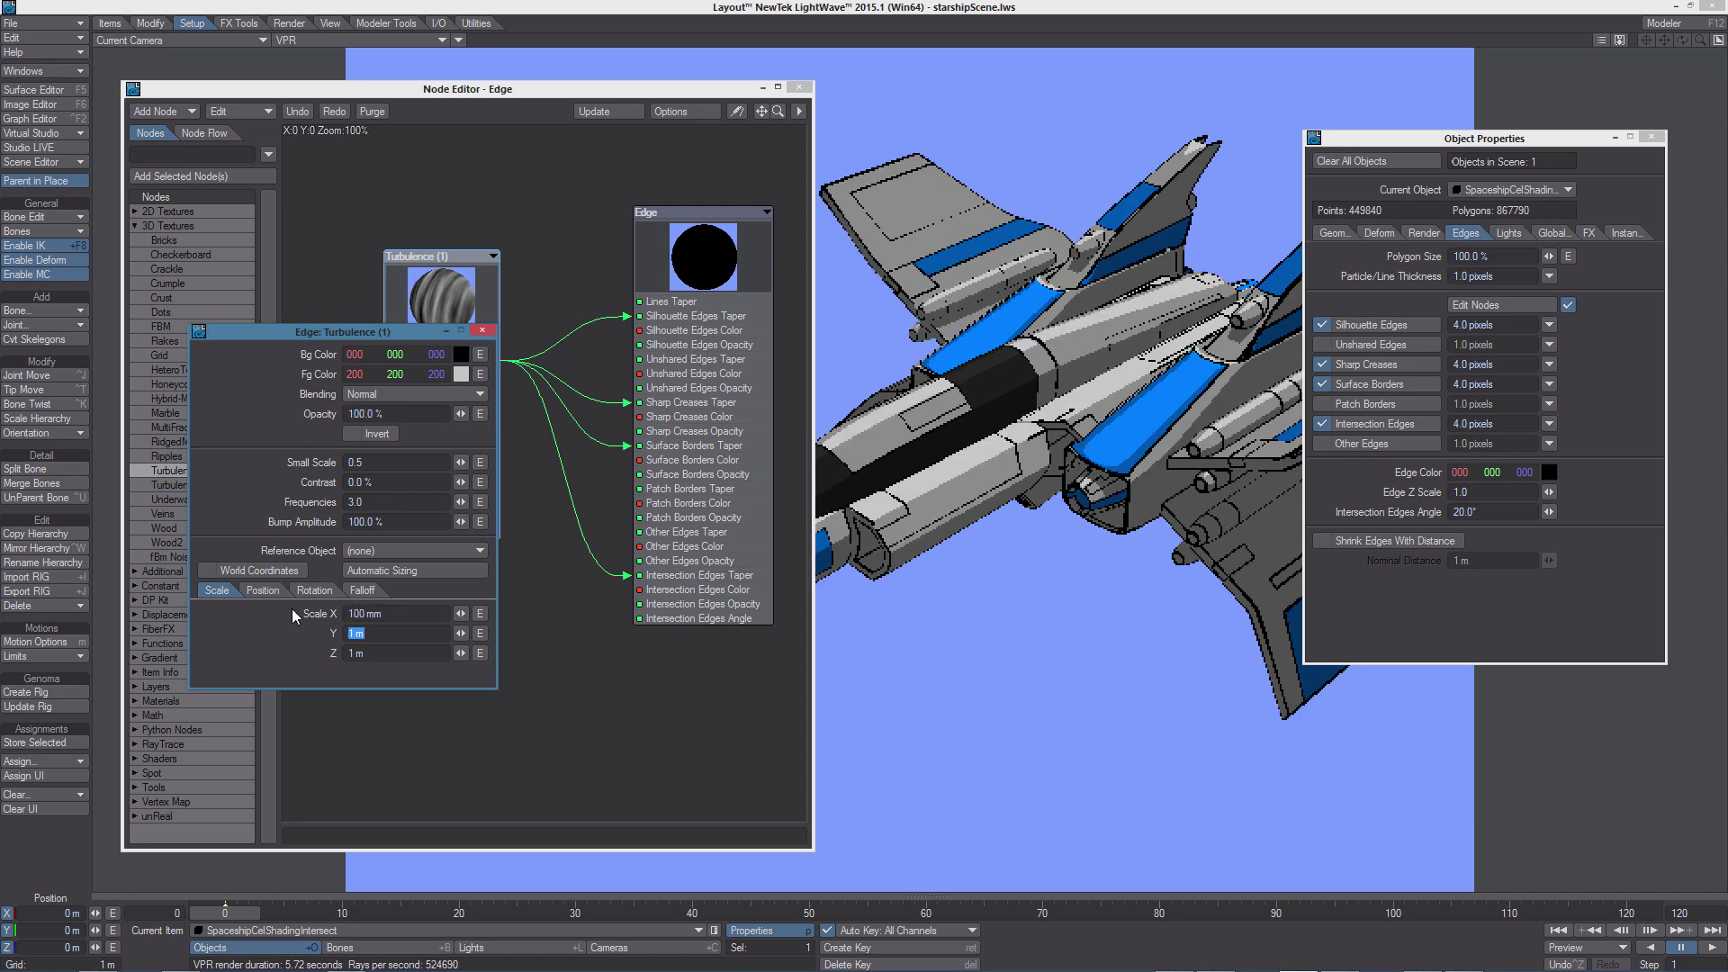
type("0.1")
key("Tab")
type("0.1")
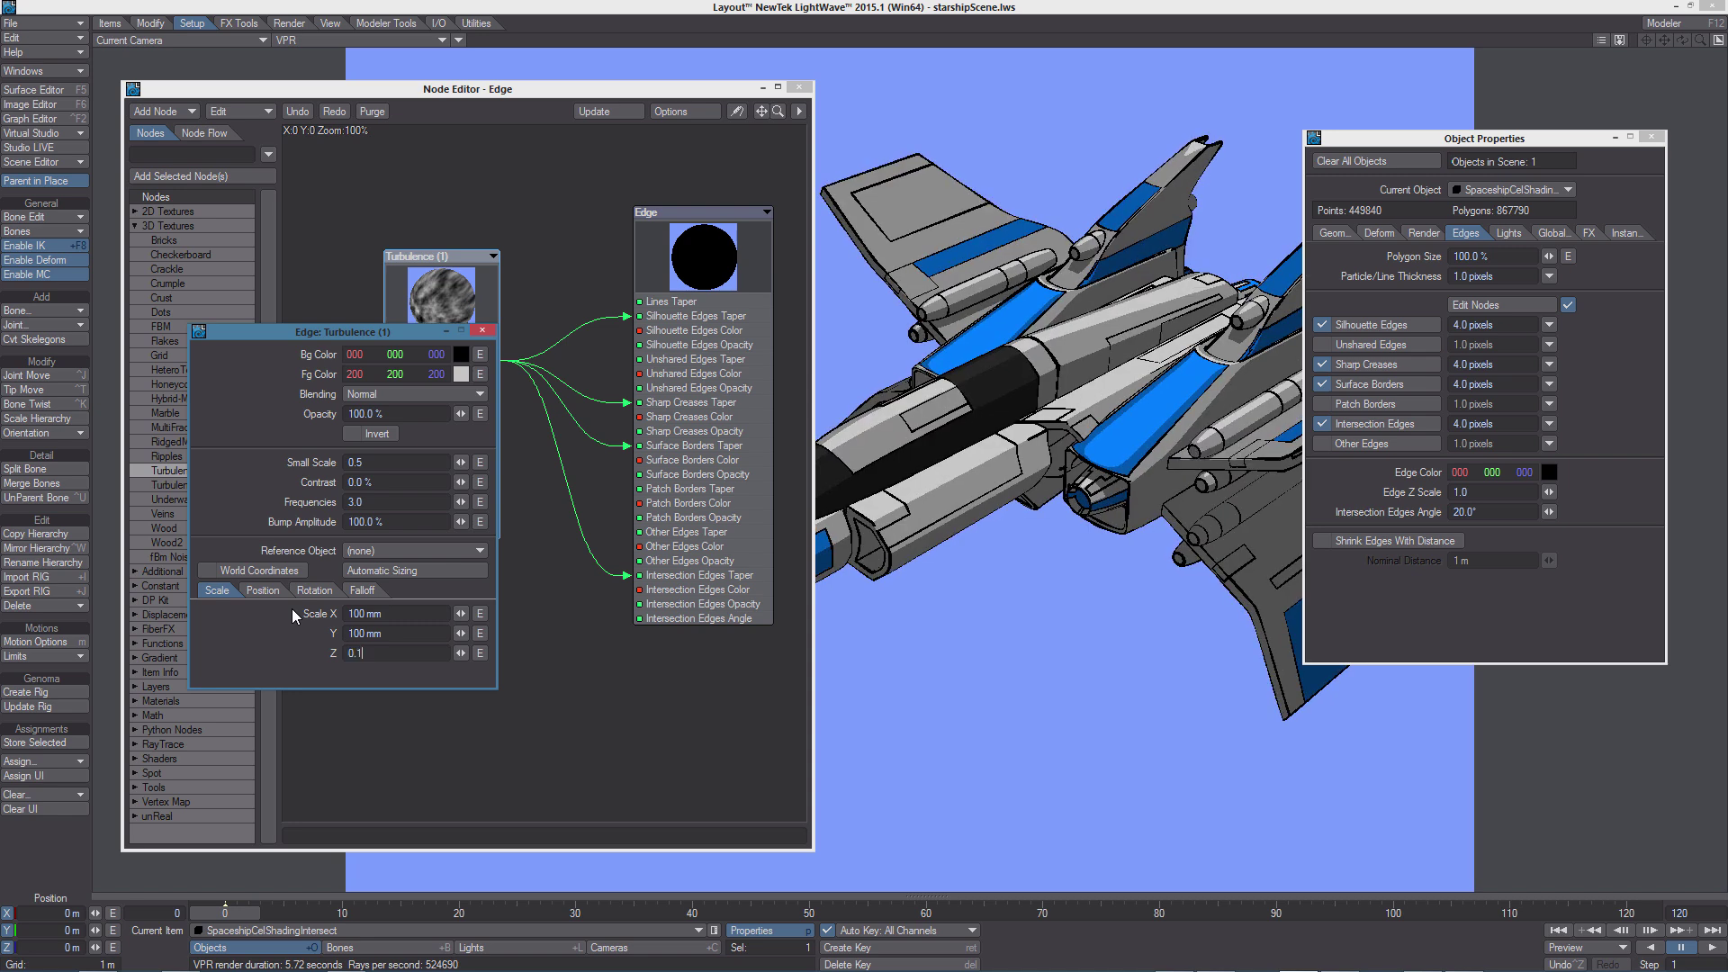
key("Return")
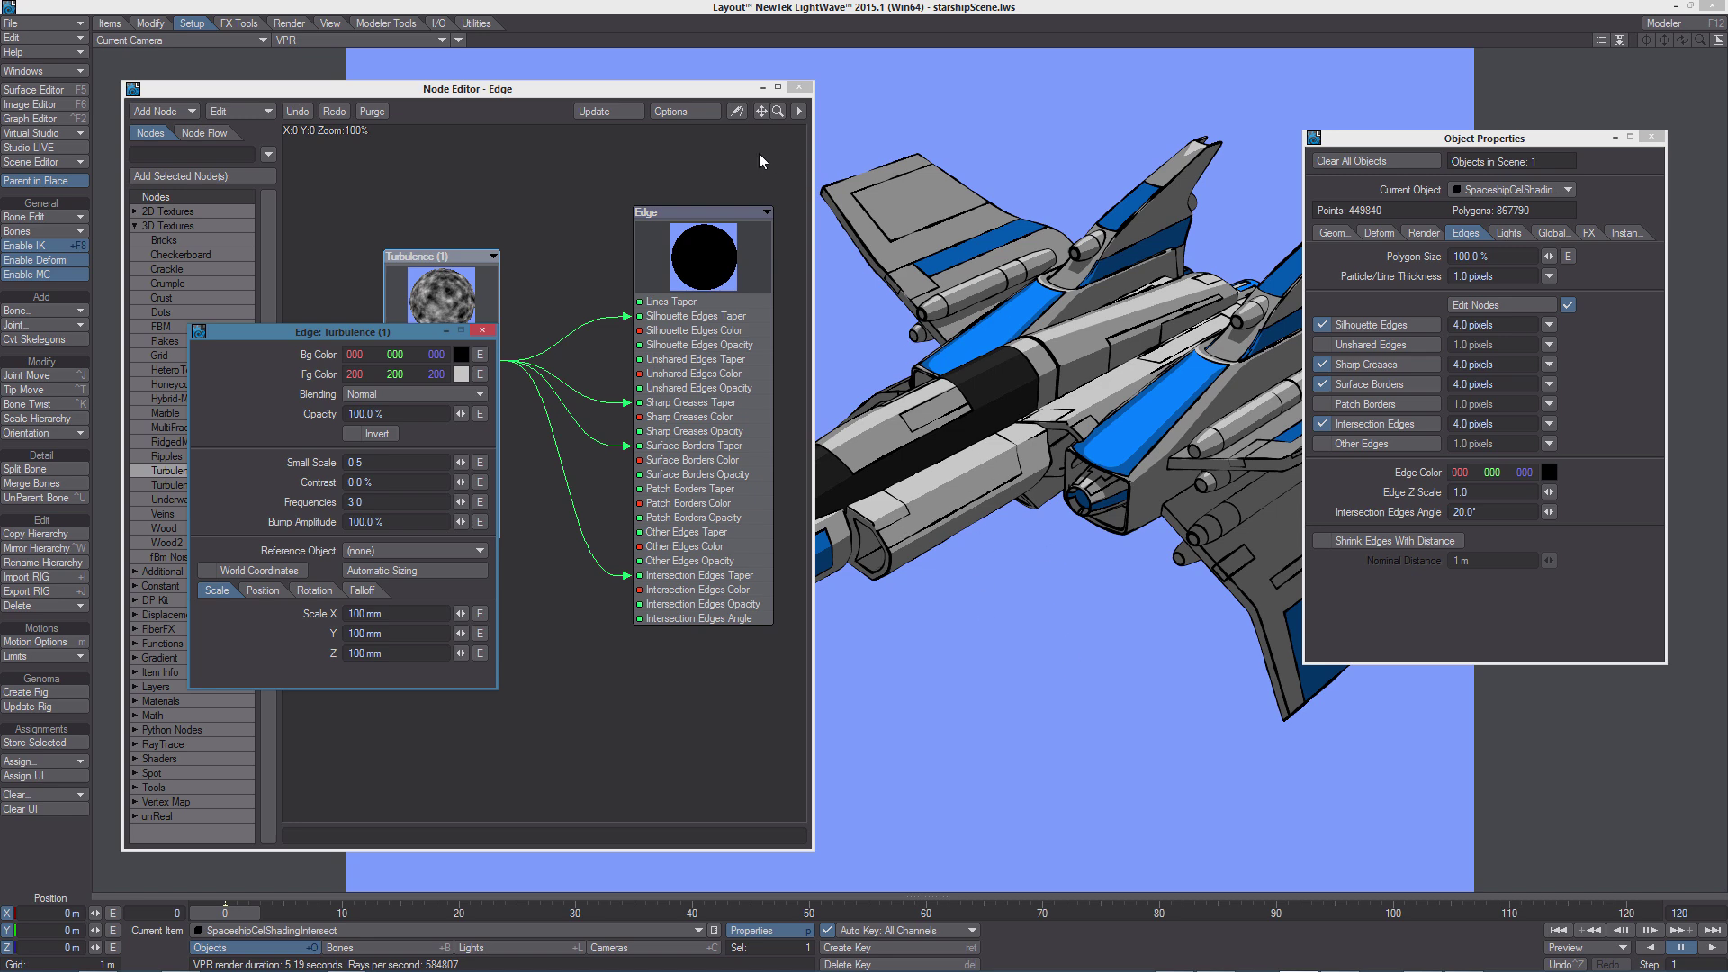
left_click(798, 88)
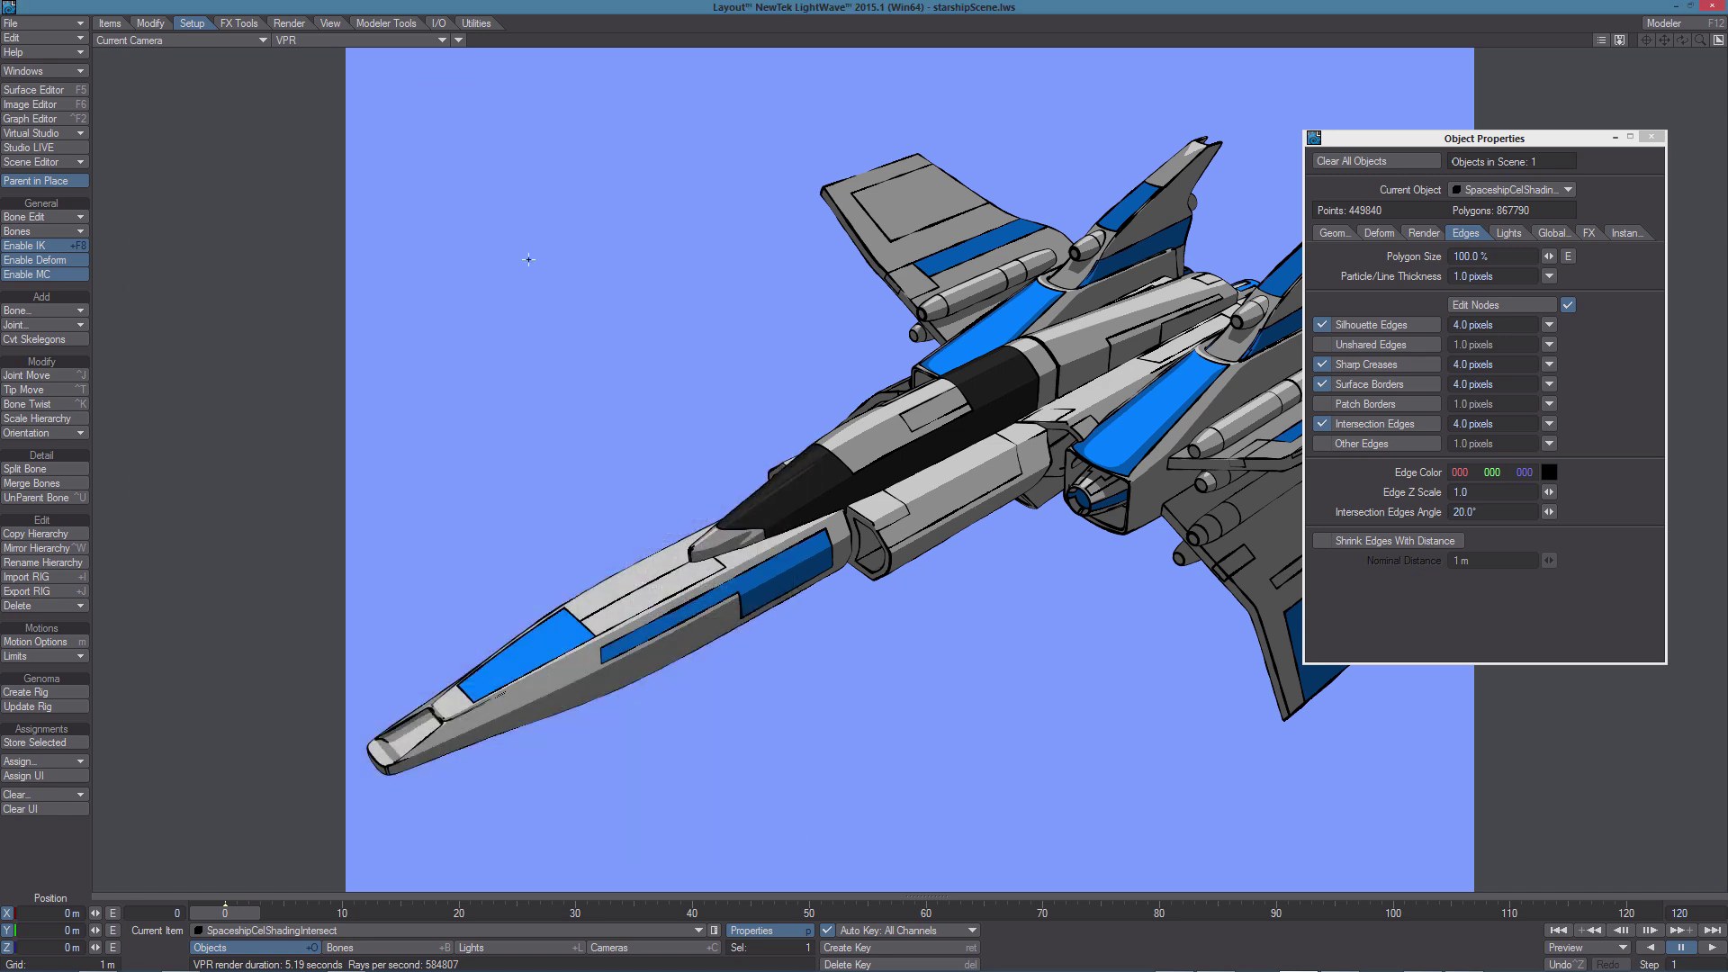
left_click(1652, 136)
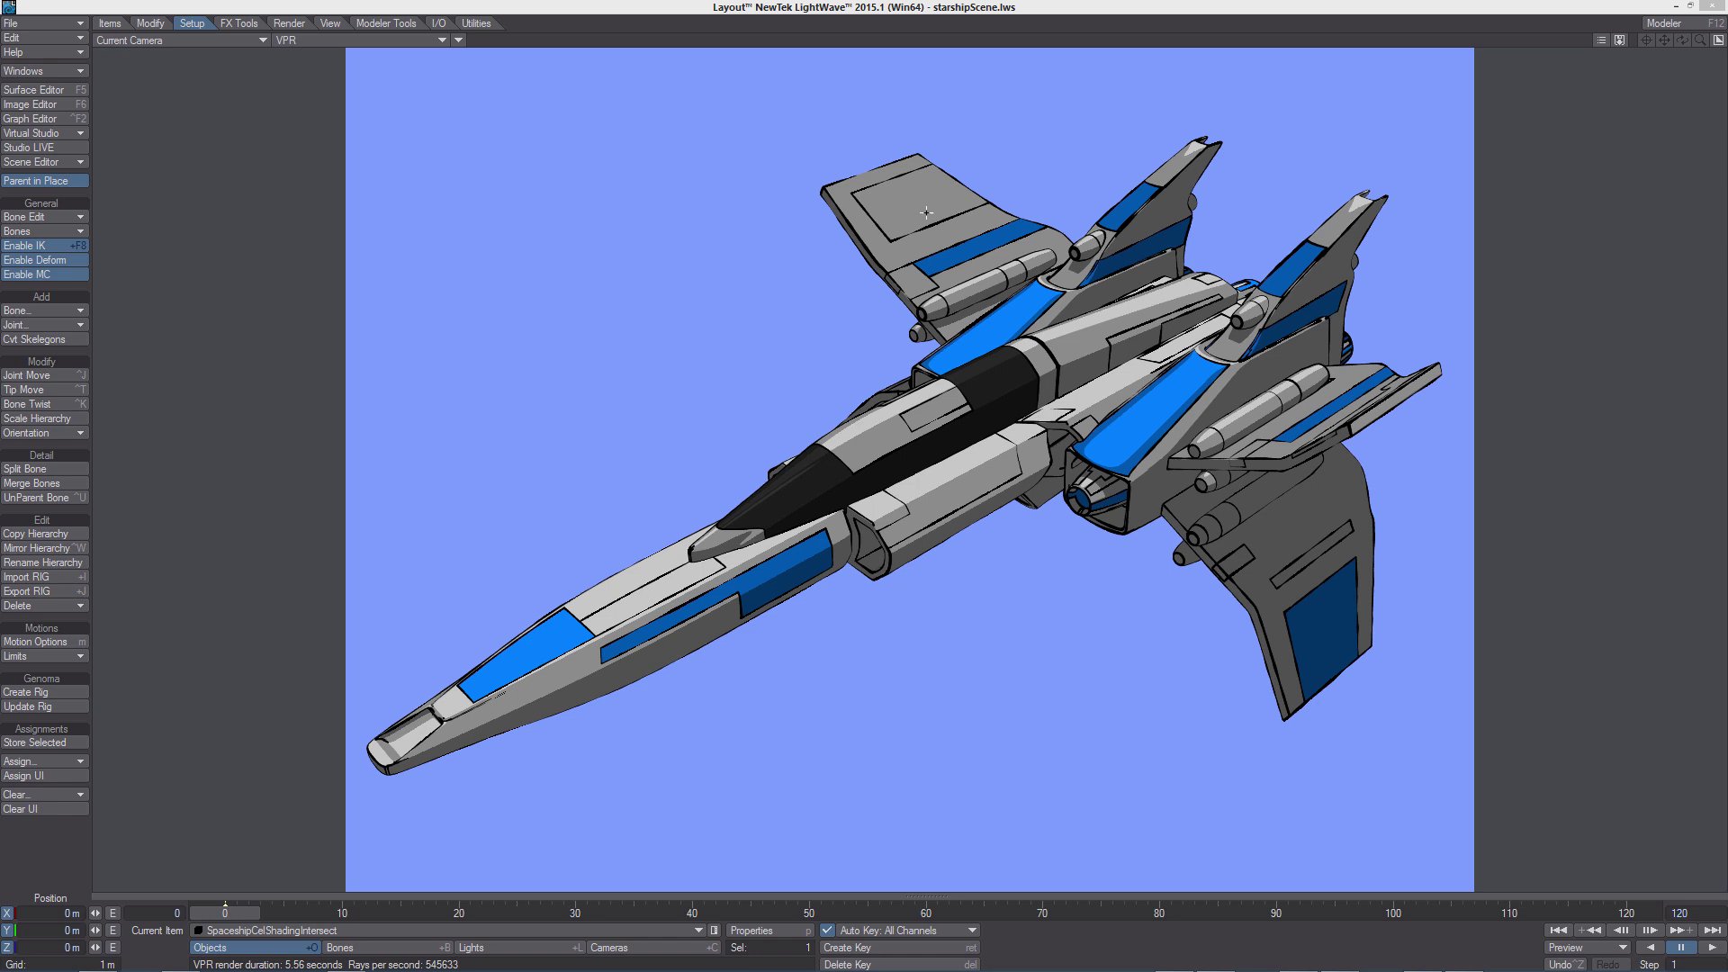
Switch to Modeler and create an equilateral triangle with 250 mm sides on the empty second layer, with the ship as background
key("F12")
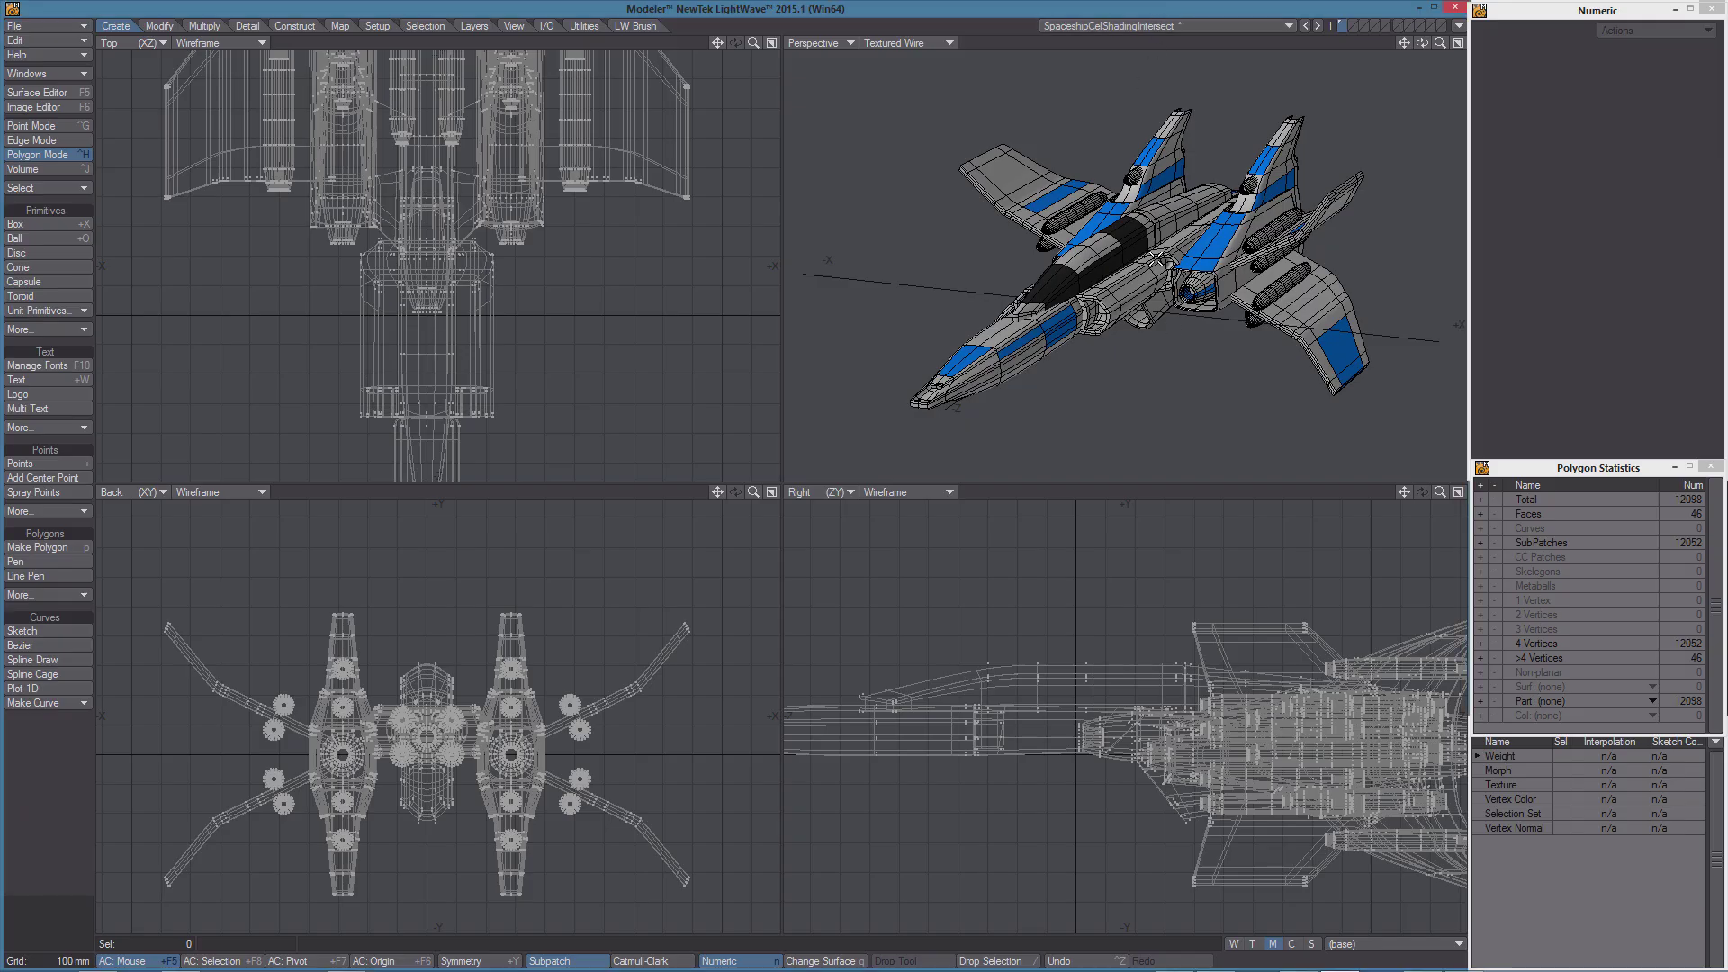
left_click(1354, 27)
left_click(1344, 30)
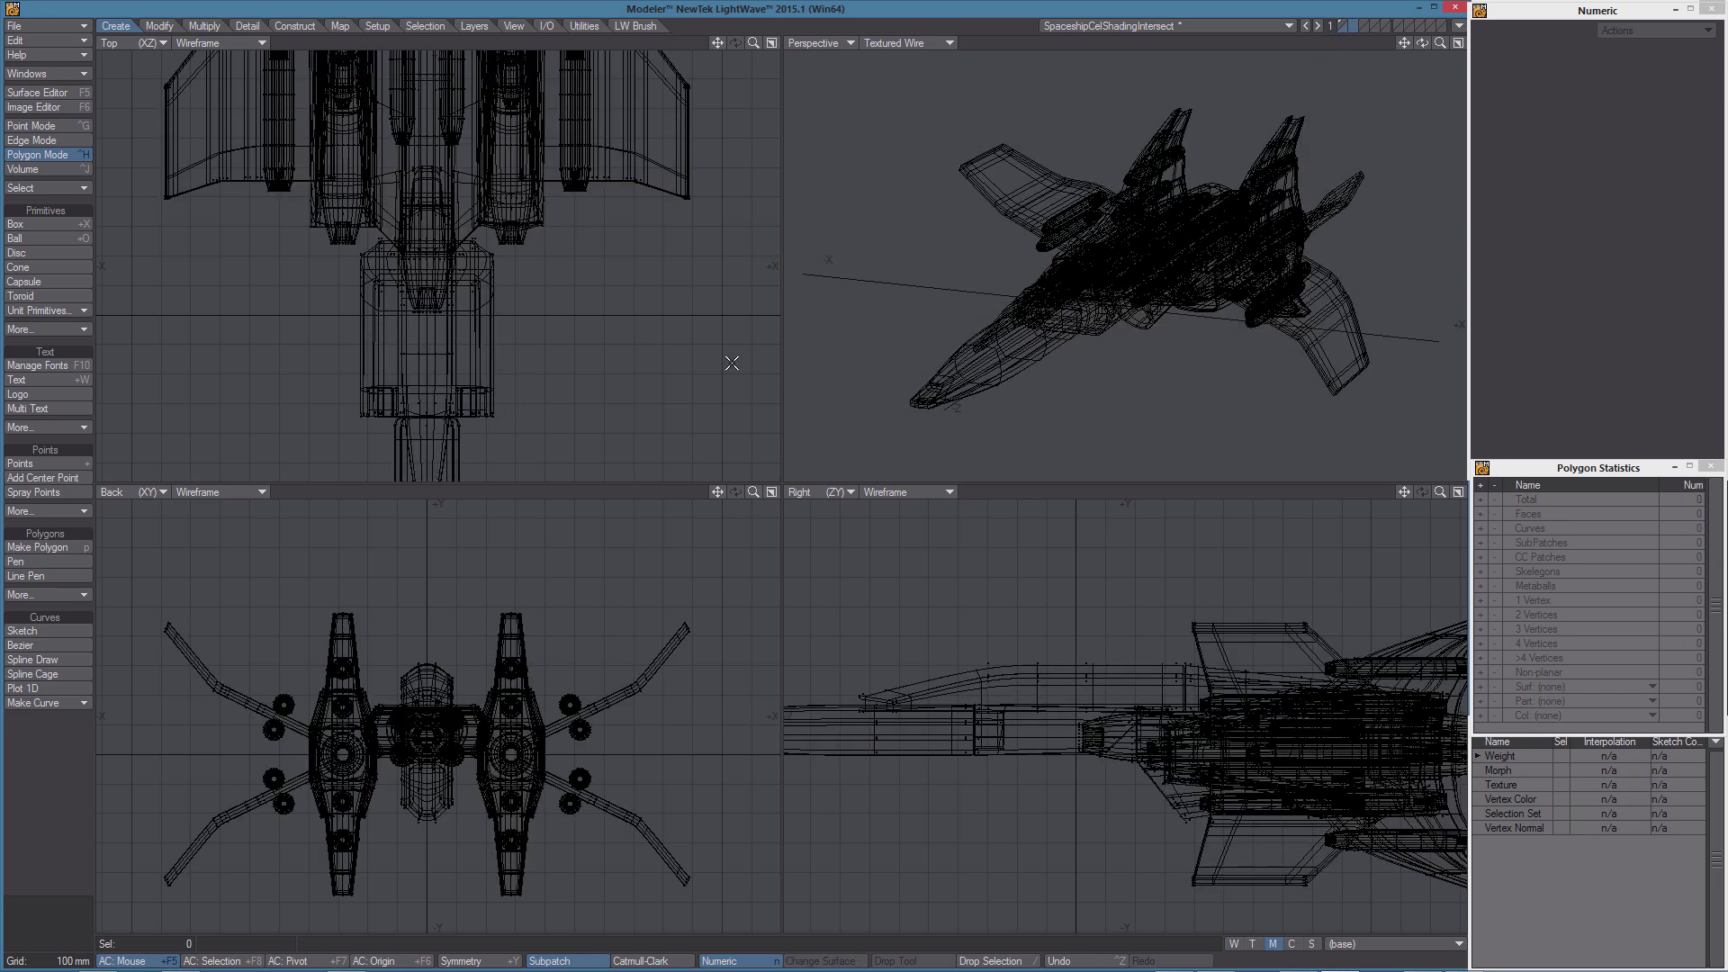
key("a")
left_click(61, 330)
left_click(61, 329)
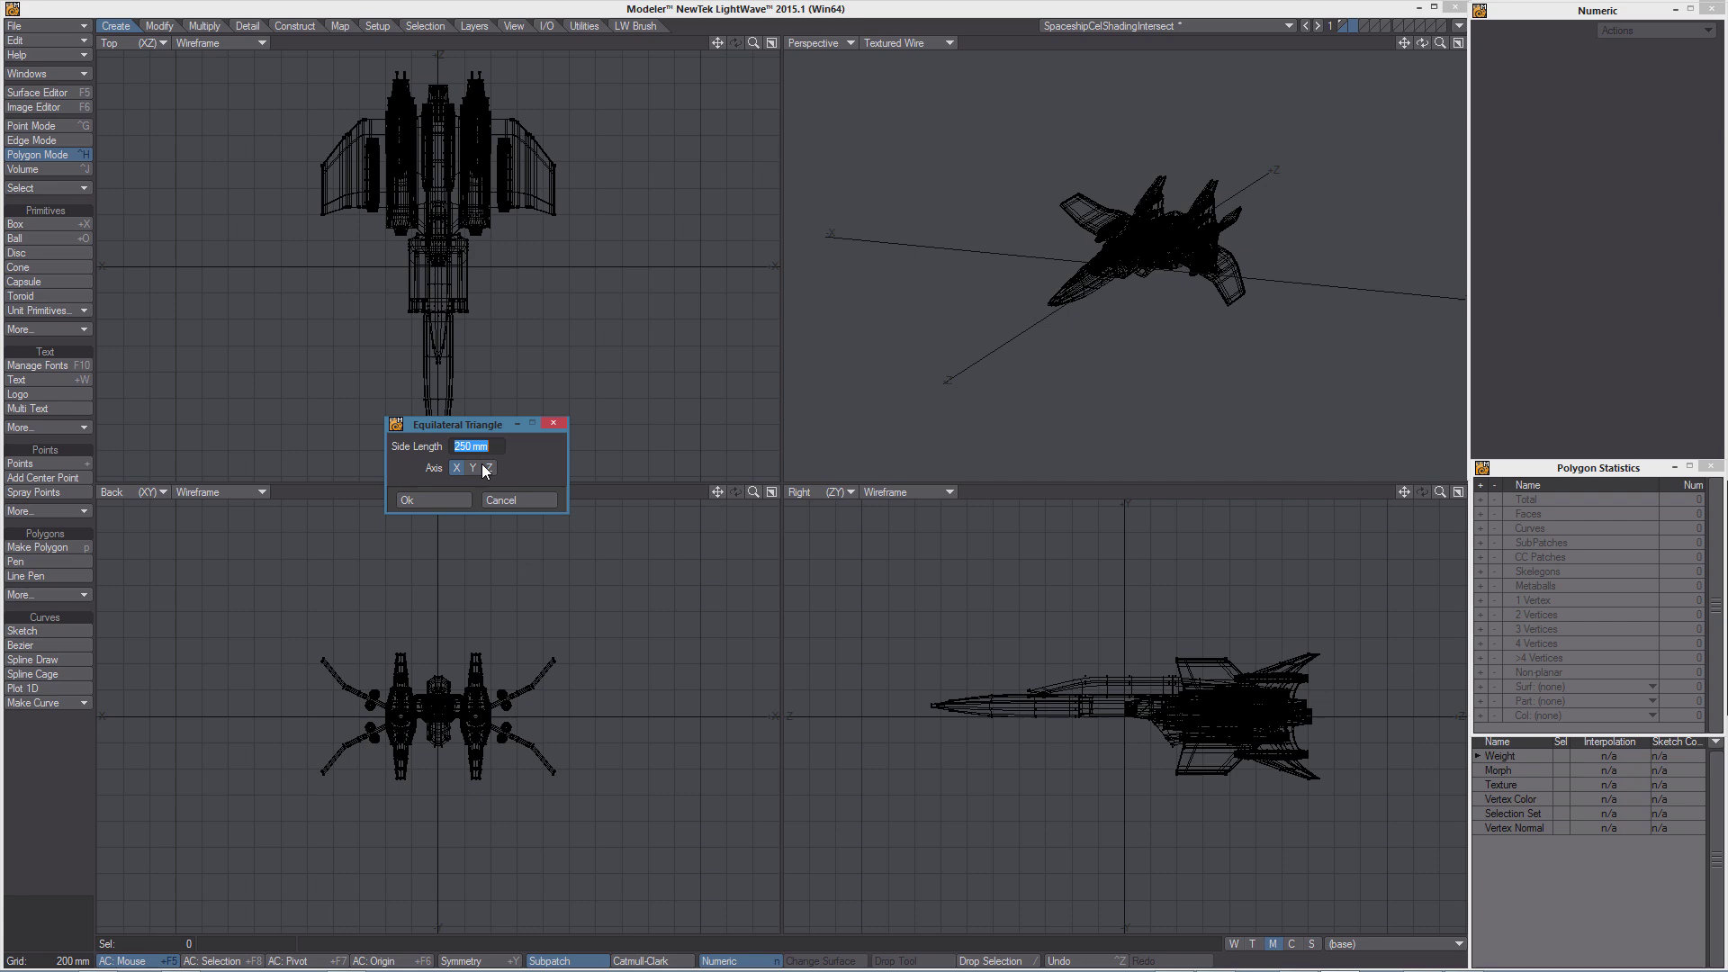
left_click(436, 500)
Orient, move and resize the triangle so it lies over the ship's wing in the top view
key("y")
left_click_drag(450, 261, 428, 186)
key("t")
scroll(429, 185, "up", 3)
key("shift+h")
mouse_move(398, 249)
left_mouse_down()
mouse_move(359, 249)
mouse_move(416, 246)
left_mouse_up()
key("t")
scroll(463, 193, "up", 2)
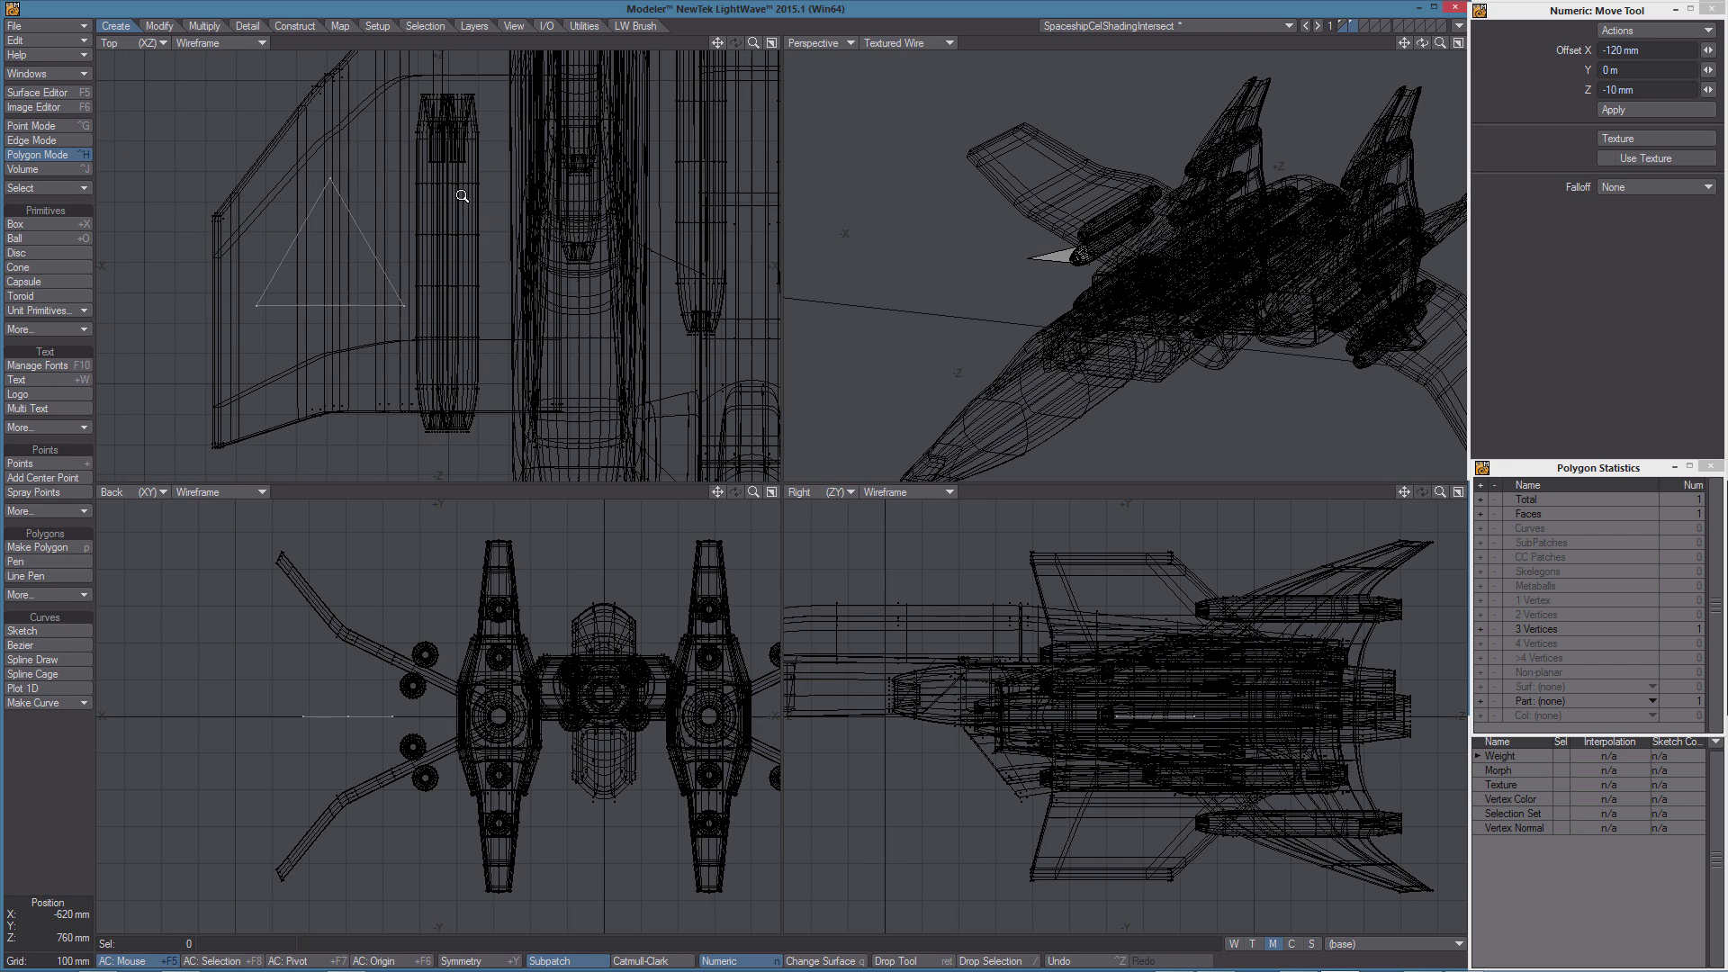
Bevel the triangle inward to form a thin border around its edge
key("space")
key("space")
key("space")
key("space")
left_click(459, 269)
key("b")
left_click_drag(484, 267, 474, 267)
Slice the bevelled triangle with two parallel horizontal Knife cuts to form a crossbar
left_click(48, 779)
left_click(47, 779)
key("shift+k")
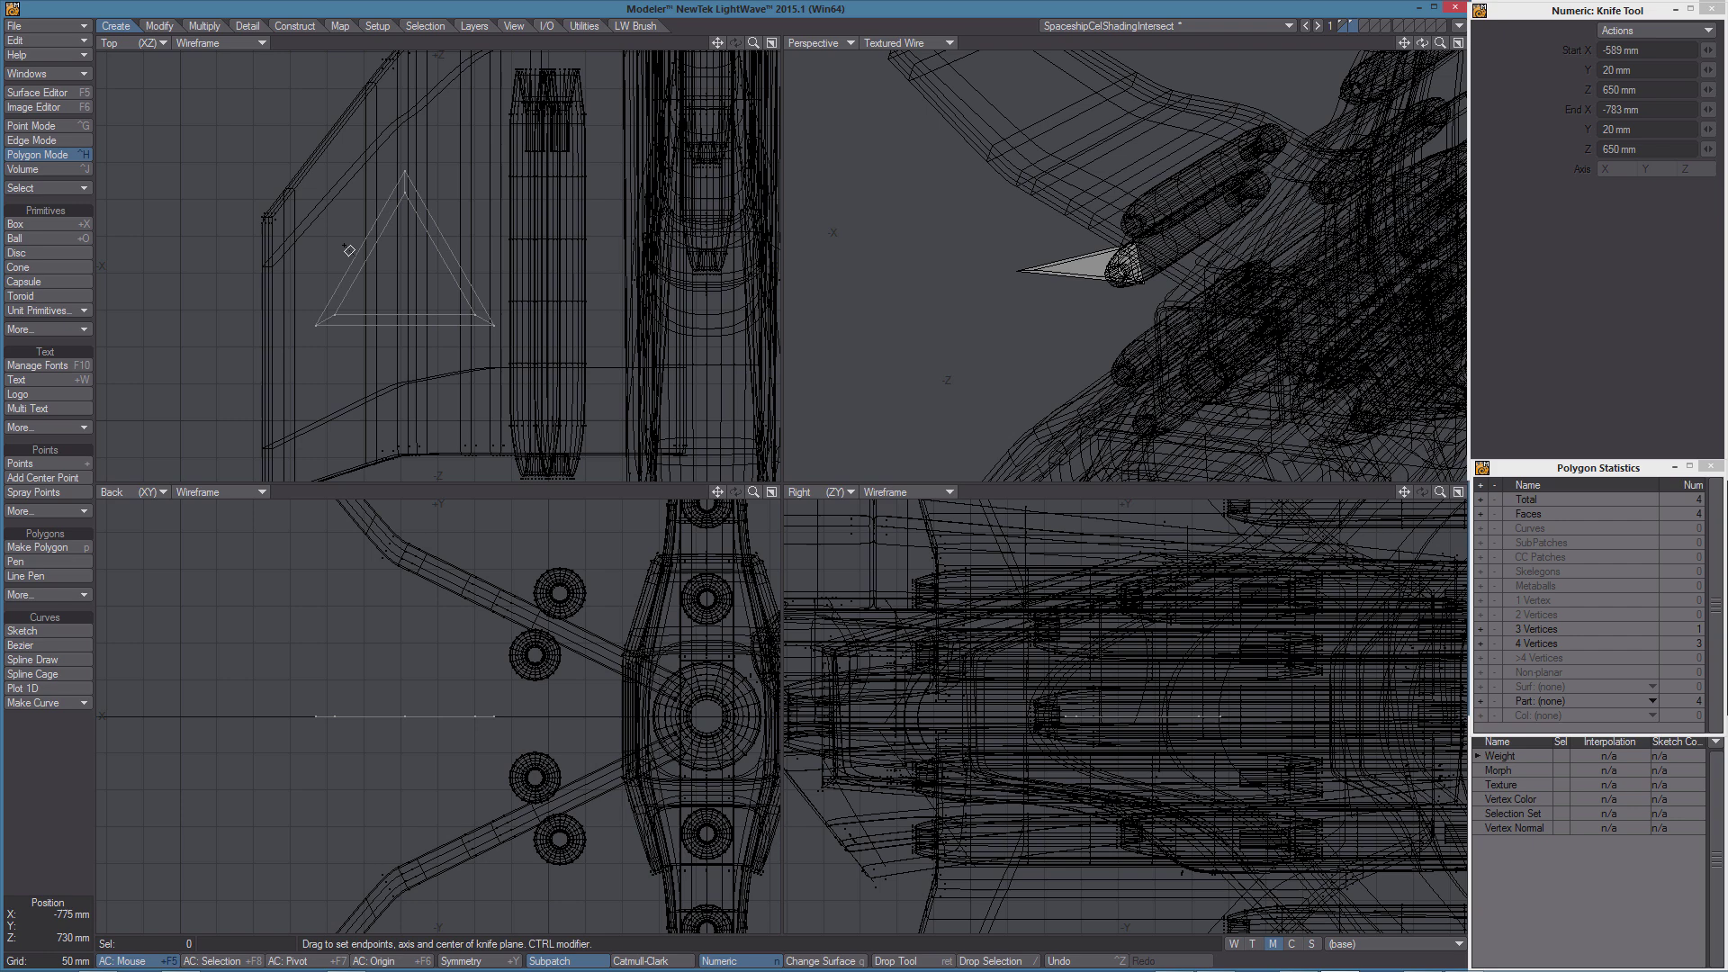
left_click_drag(324, 245, 488, 245)
left_click_drag(332, 263, 493, 263)
key("space")
Delete the inner polygons above and below the crossbar to leave an A-shaped frame
left_click_drag(853, 224, 1173, 311, "alt")
key("a")
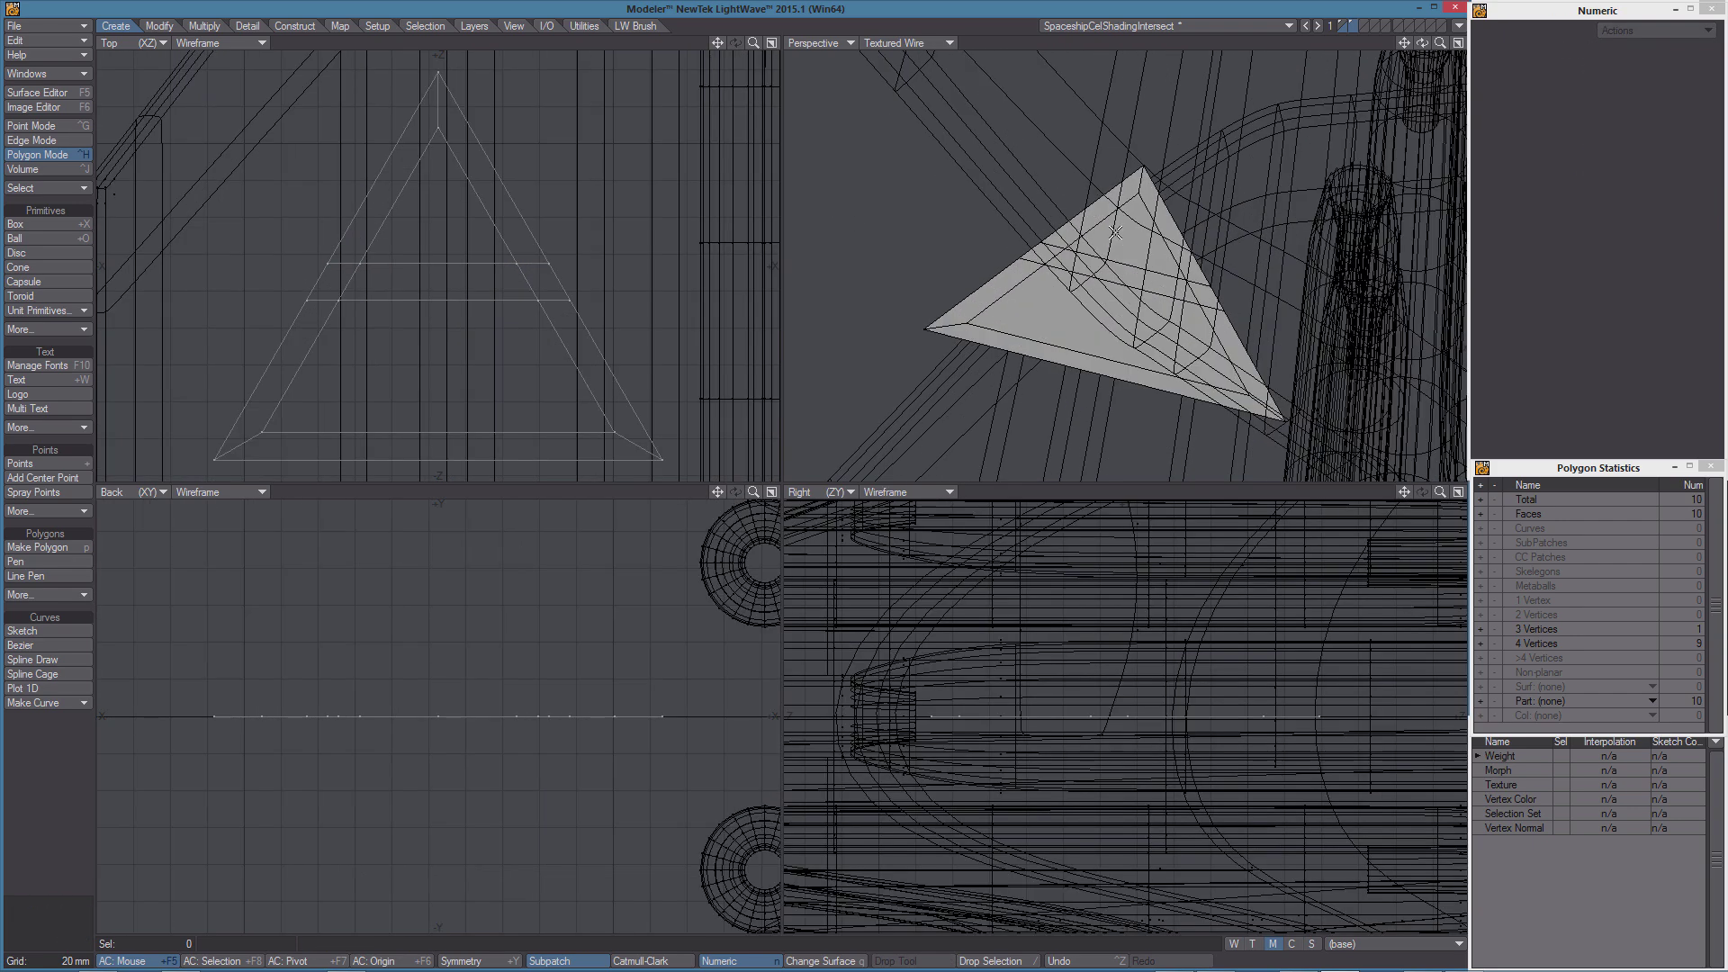
left_click(1129, 243)
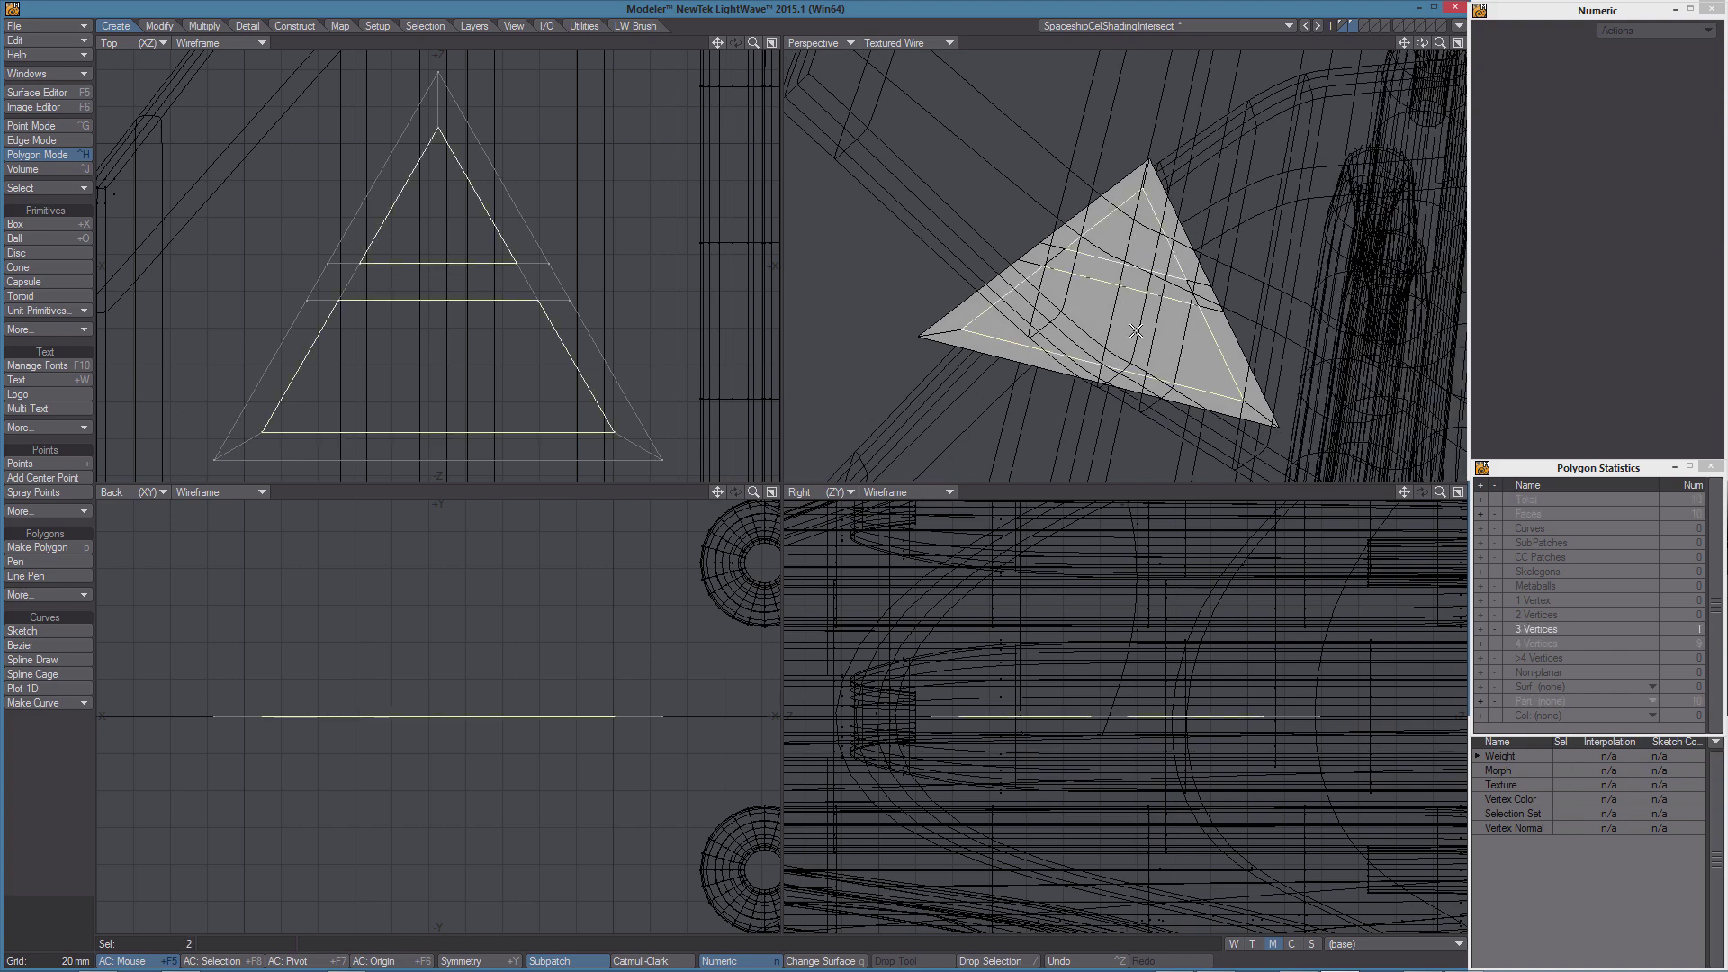
key("Delete")
key("a")
Extrude the A-shaped frame downward into a solid and center it on the origin
key("shift+e")
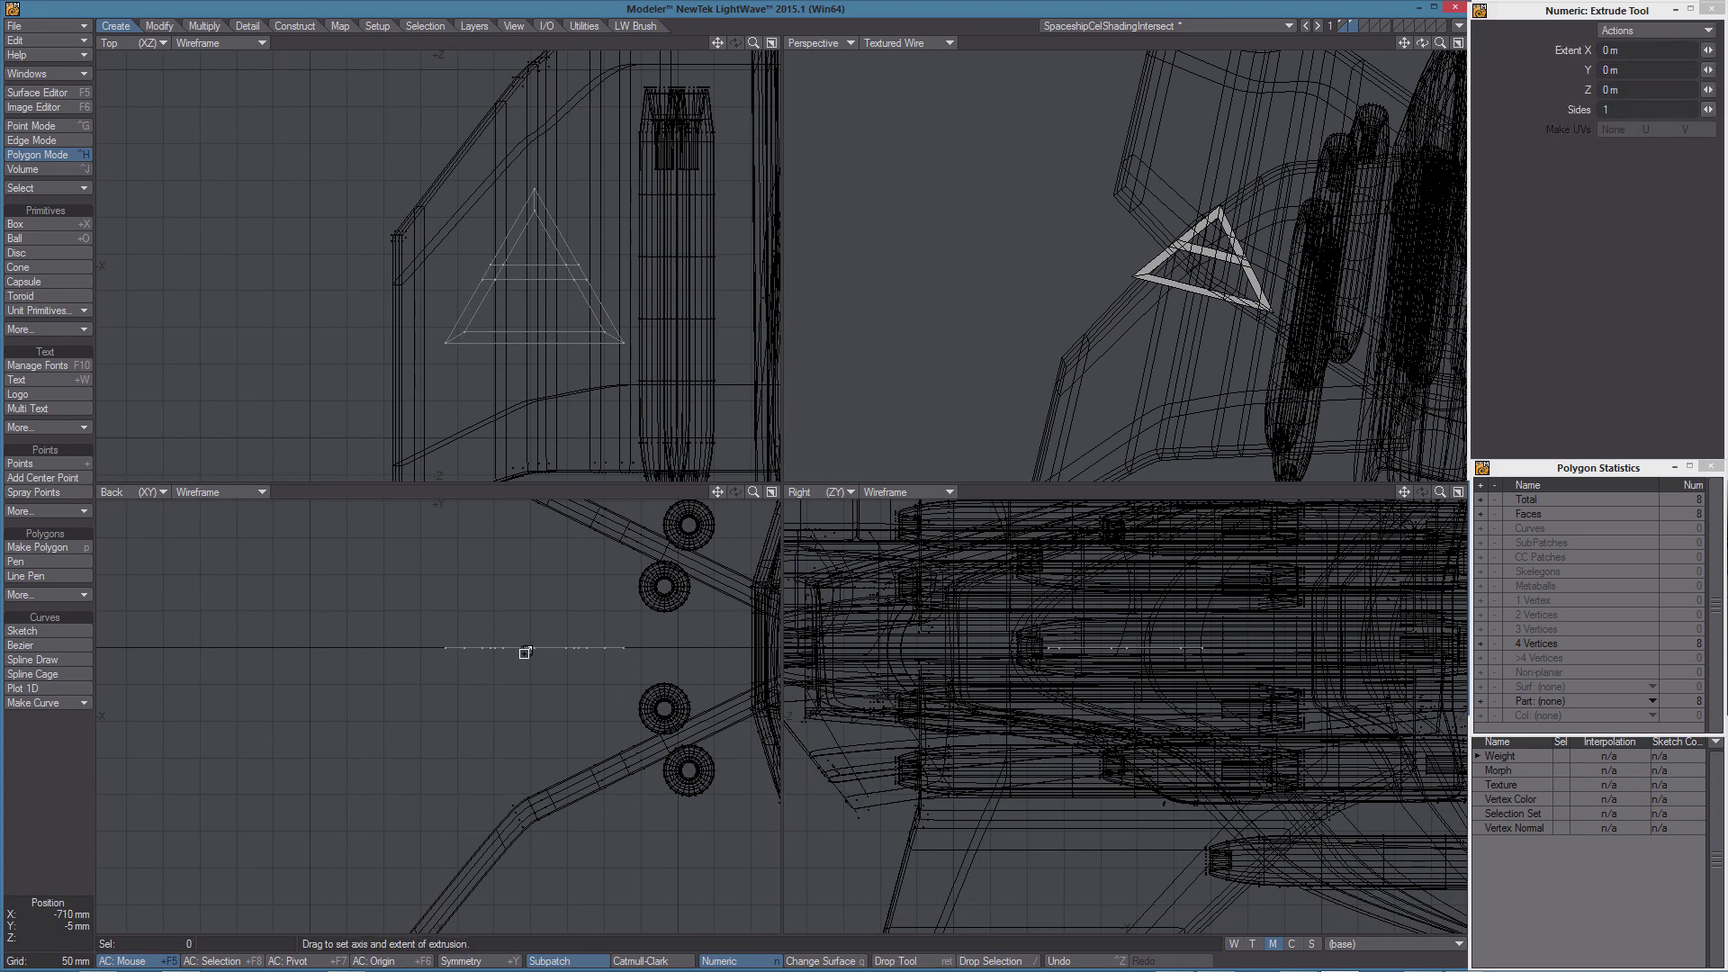
left_click_drag(524, 656, 498, 794)
key("space")
key("a")
key("period")
key("F2")
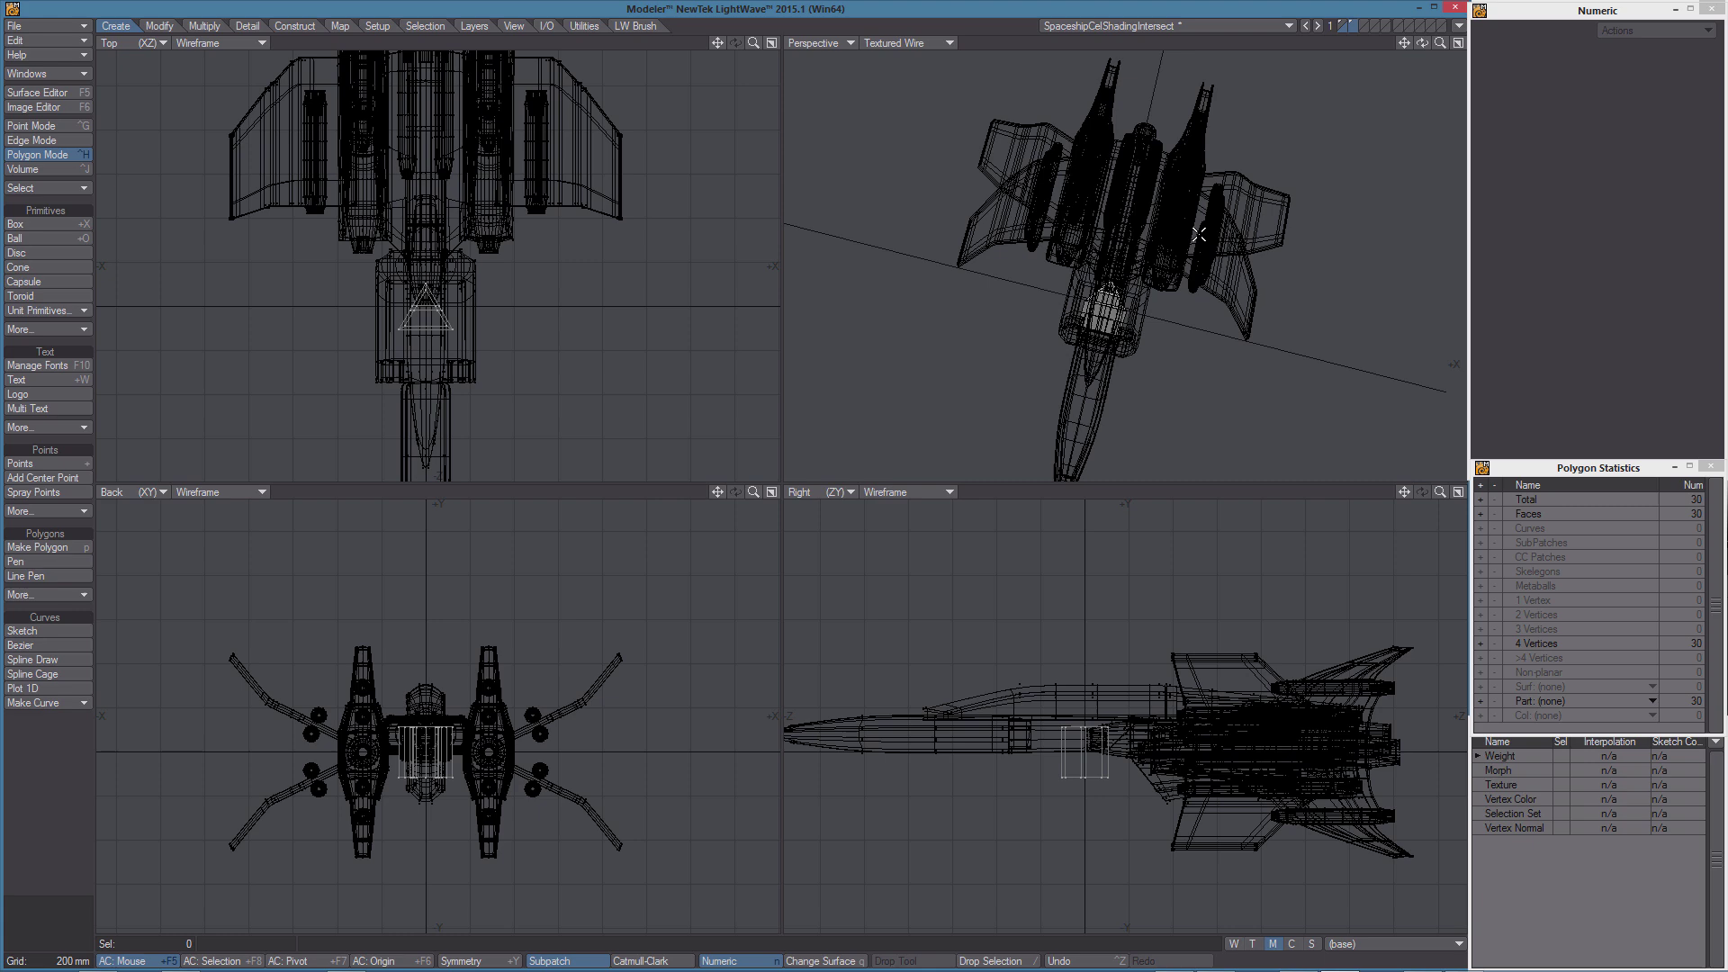
key("period")
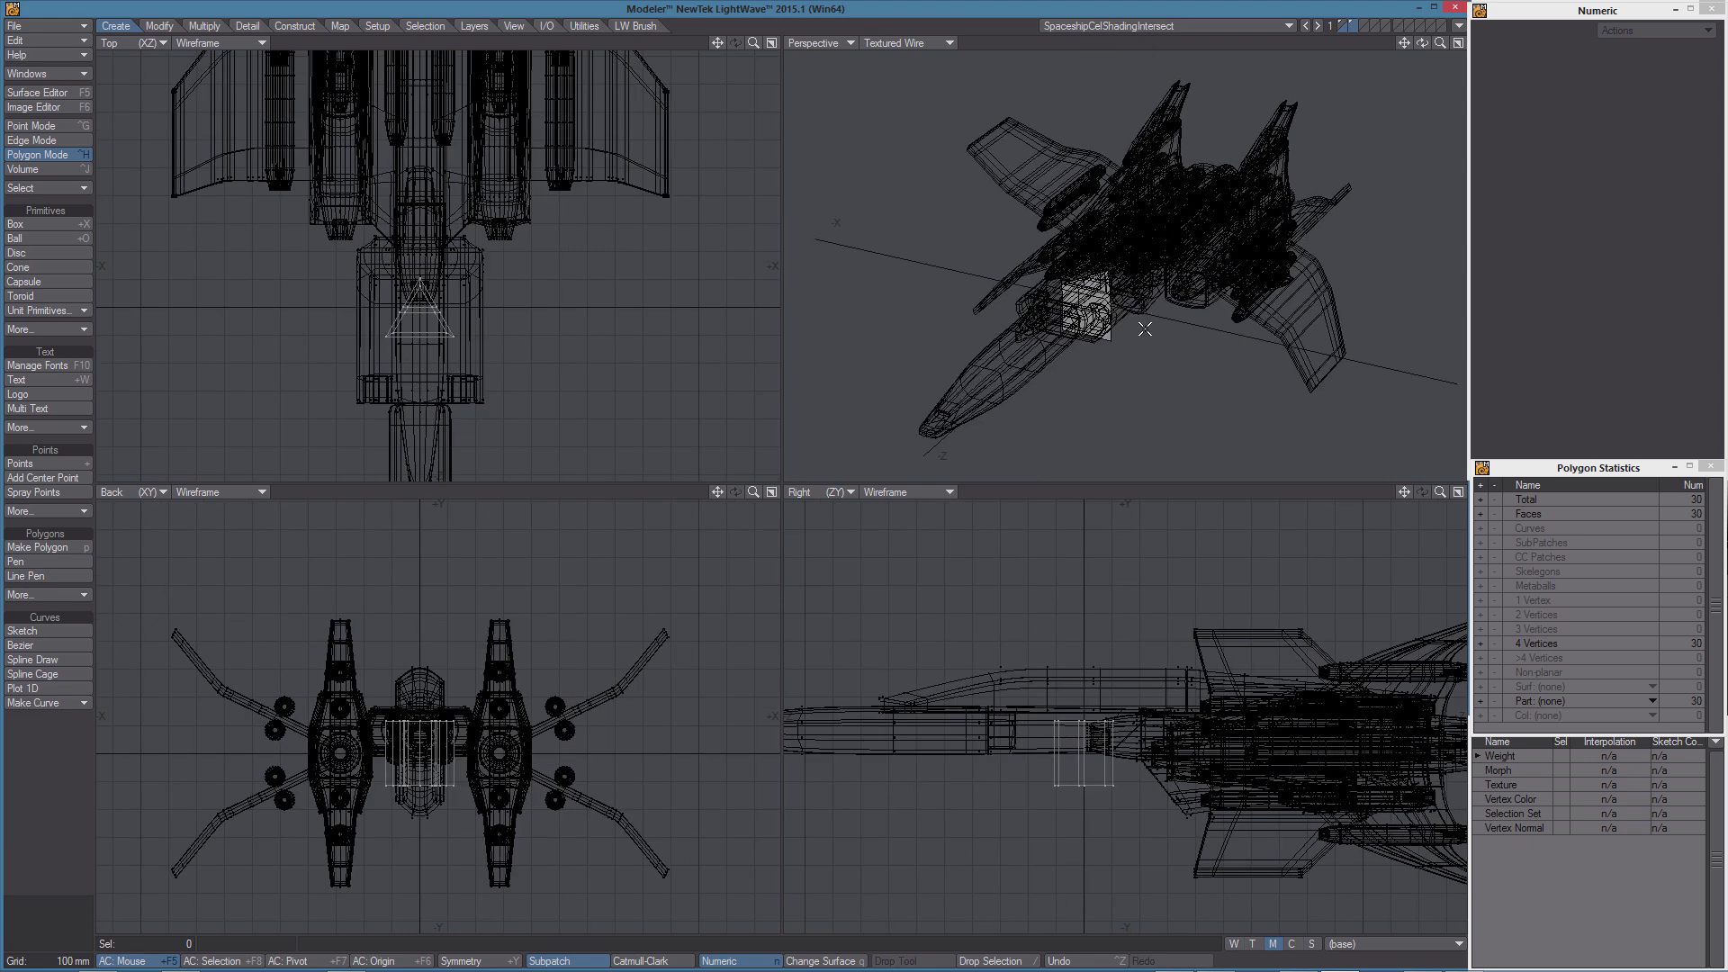
Inspect the centered emblem against the ship, and switch back to Layout with its new layer in the scene
scroll(1144, 330, "up", 1)
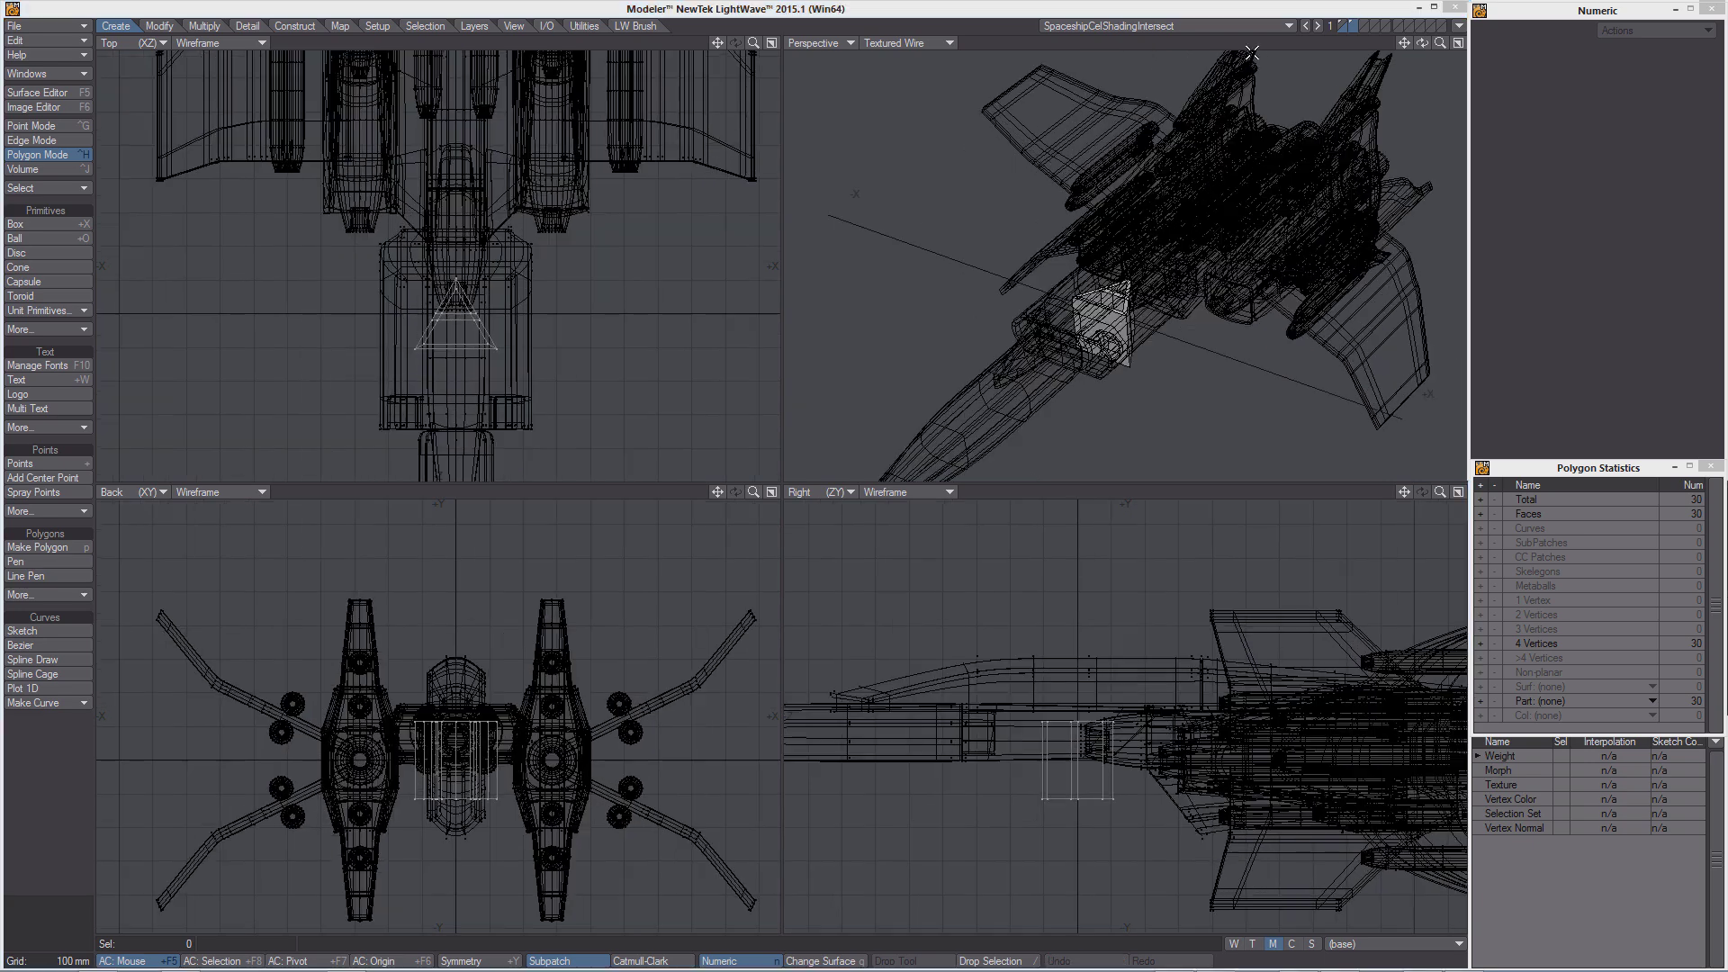
left_click_drag(1242, 205, 1378, 81, "alt")
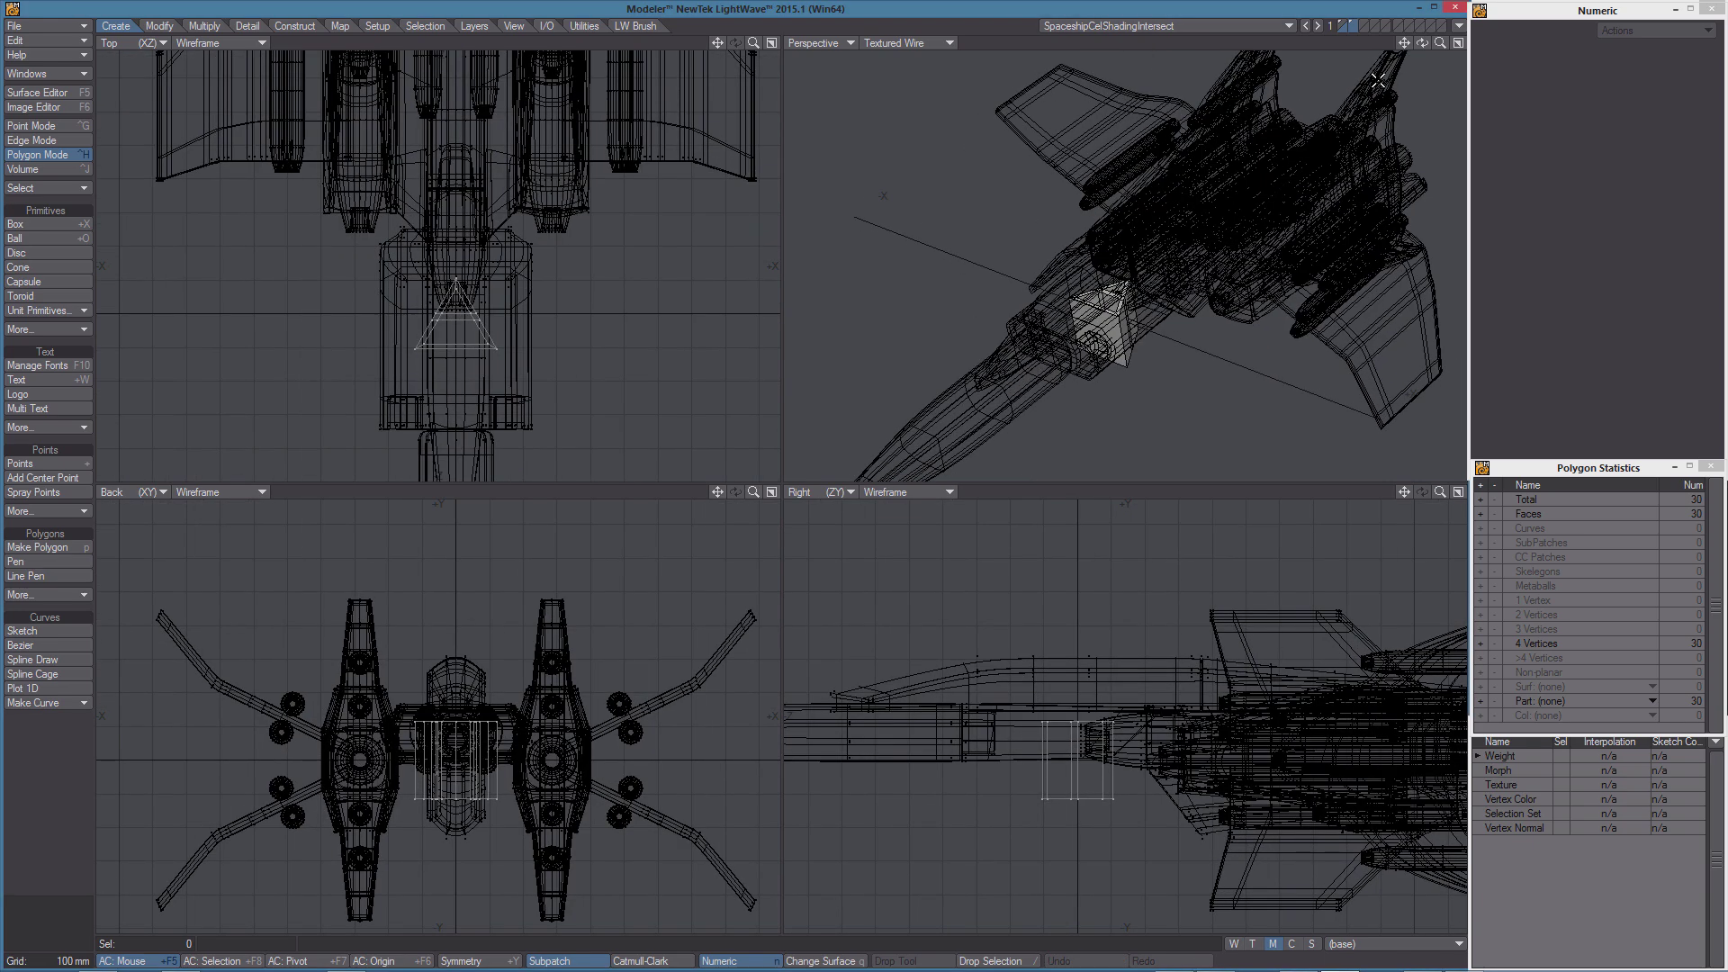
left_click(1459, 25)
left_click(1451, 33)
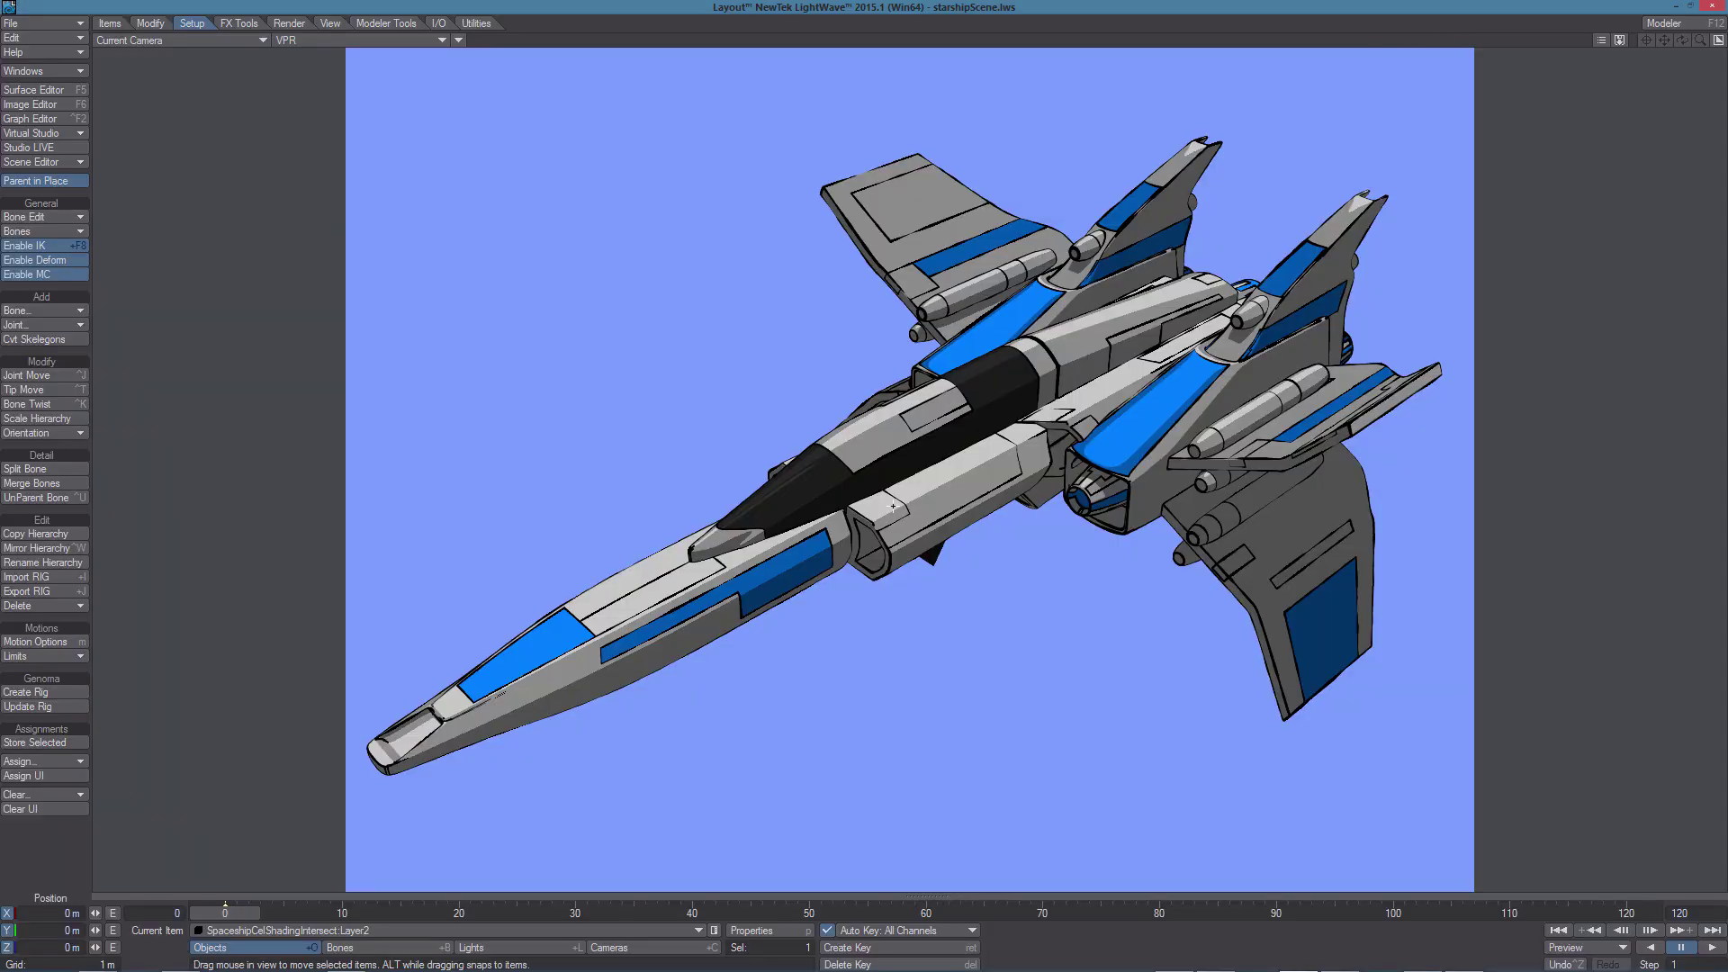
Move the A-shaped emblem so it intersects the ship's wing at about X -634 mm, Y 208 mm, Z 743 mm
key("4")
left_click_drag(893, 506, 834, 551, "alt")
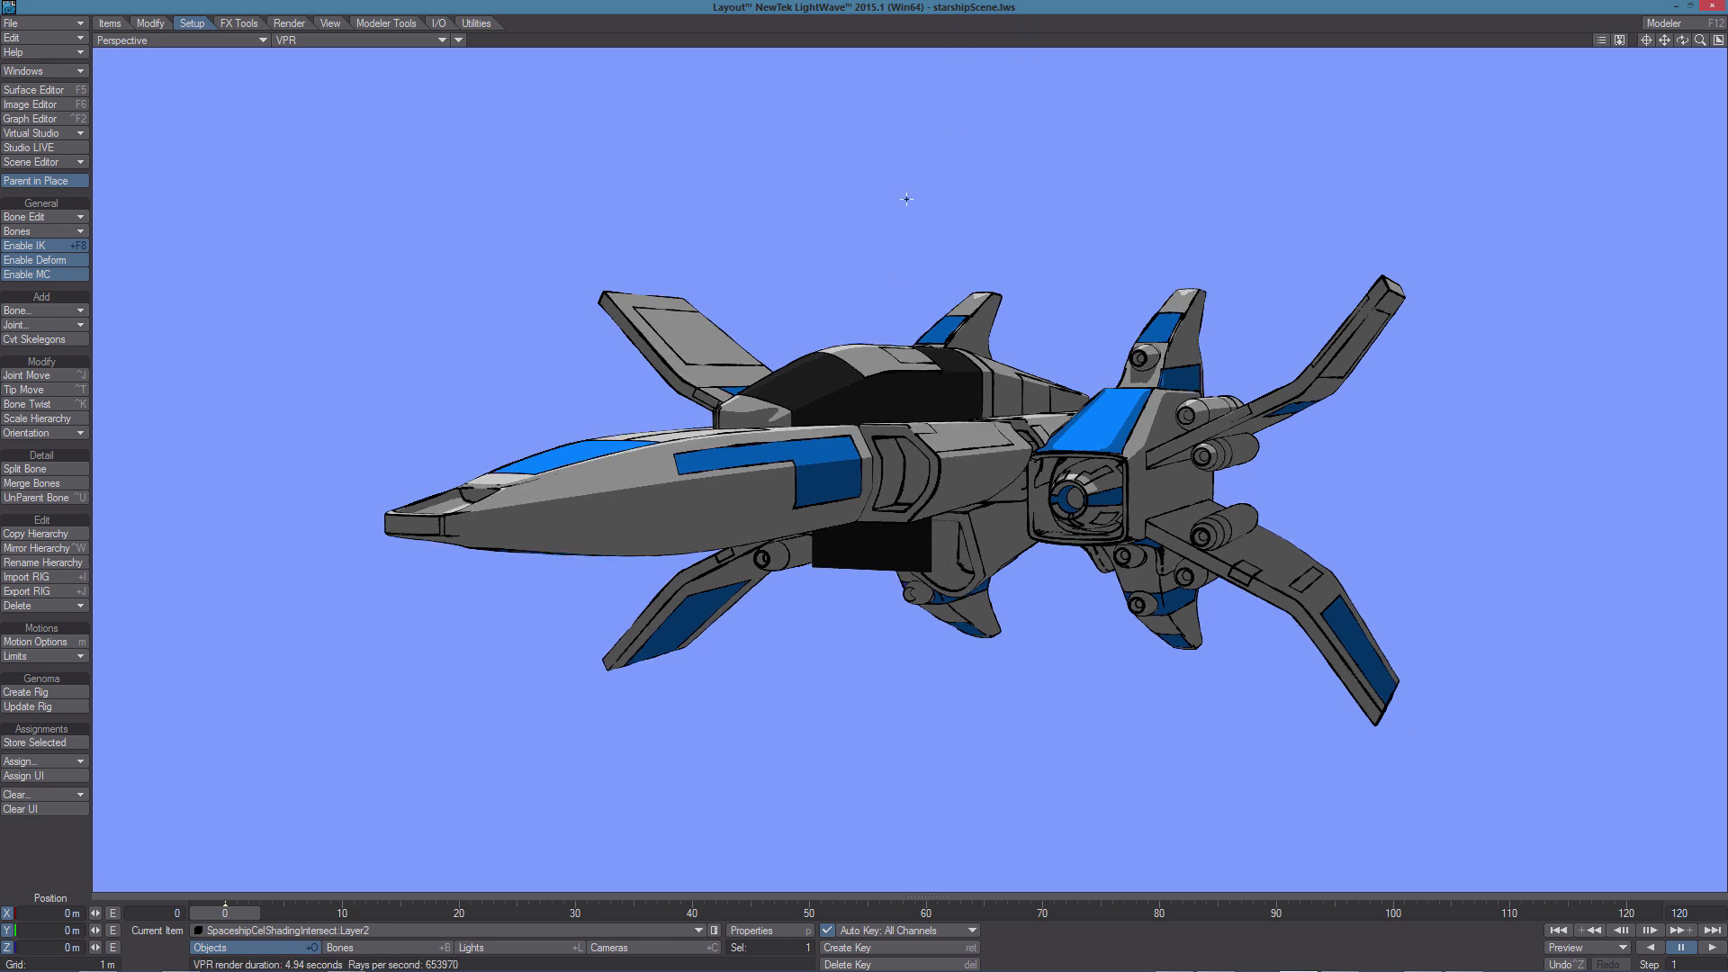
left_click_drag(1041, 872, 926, 872)
key("1")
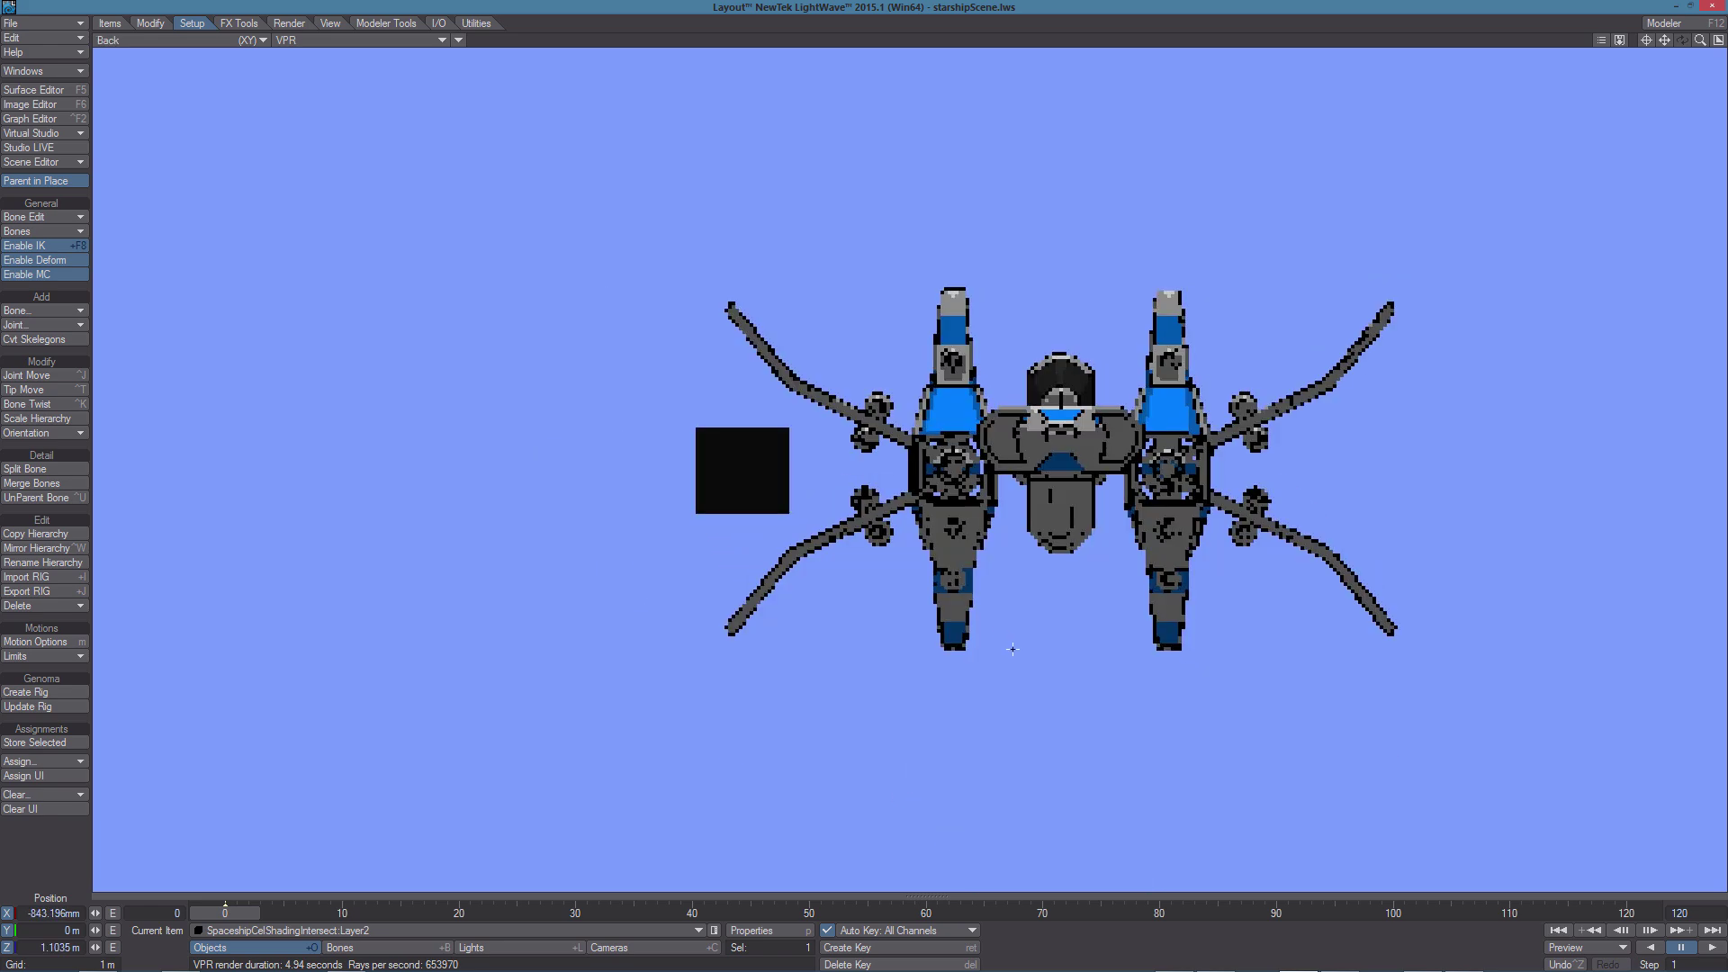
left_click_drag(1015, 651, 1104, 667)
key("2")
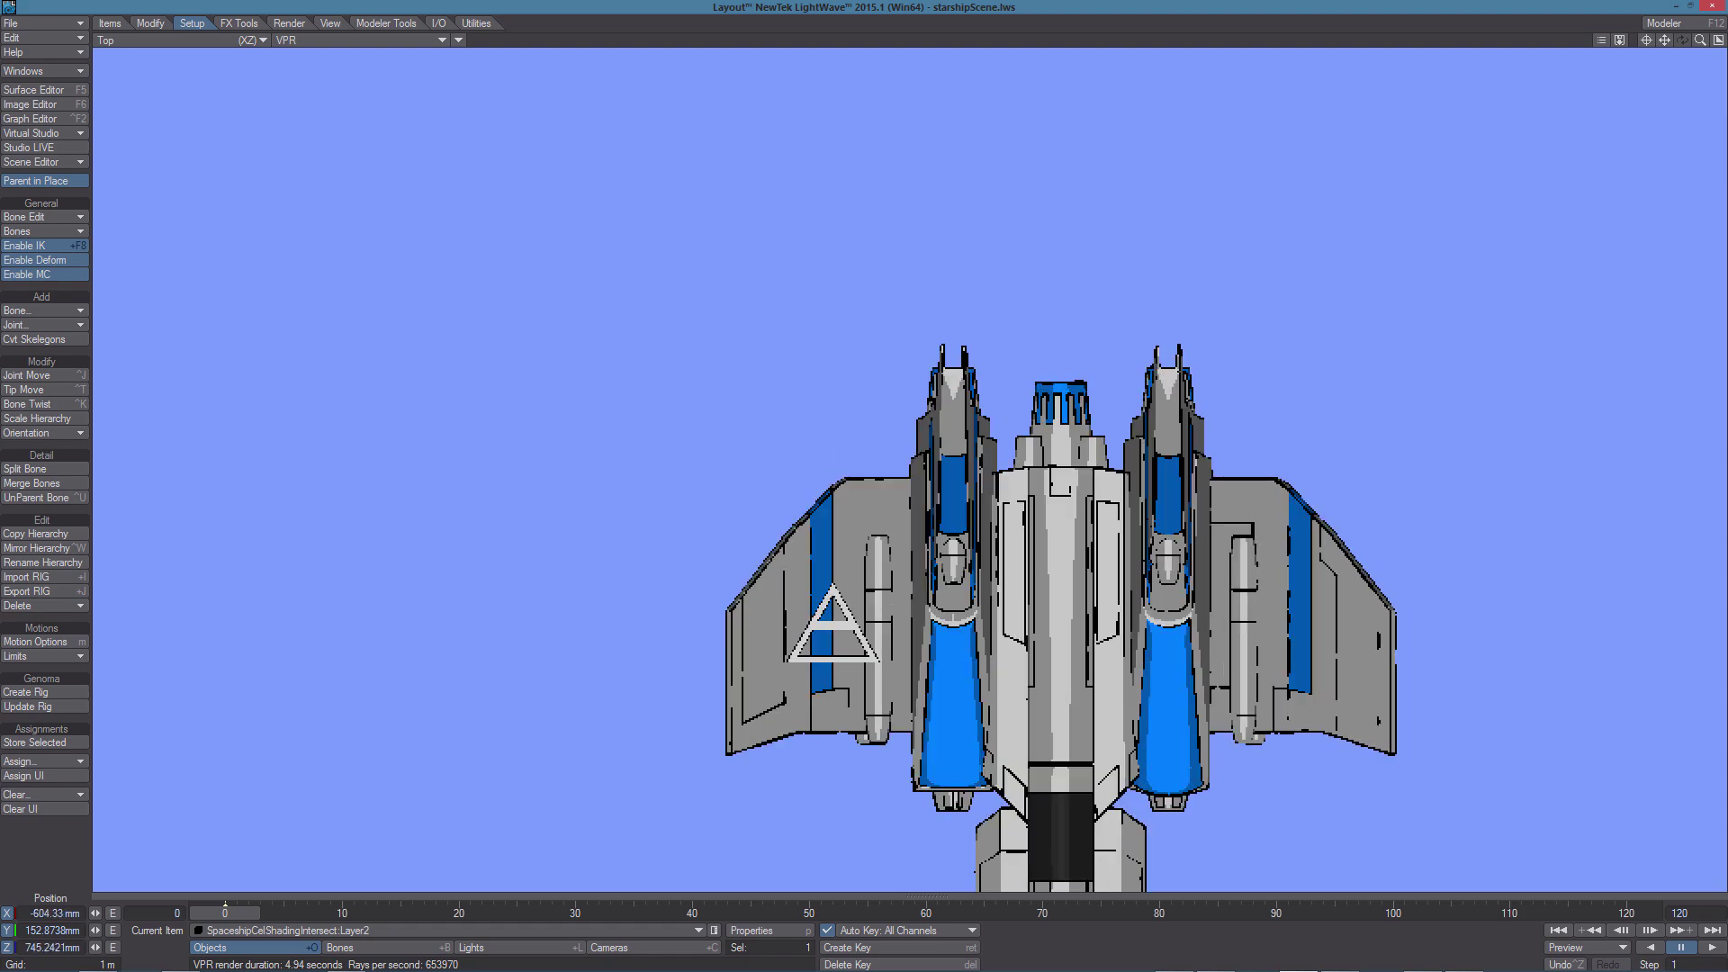
left_click_drag(1002, 645, 1160, 601, "alt")
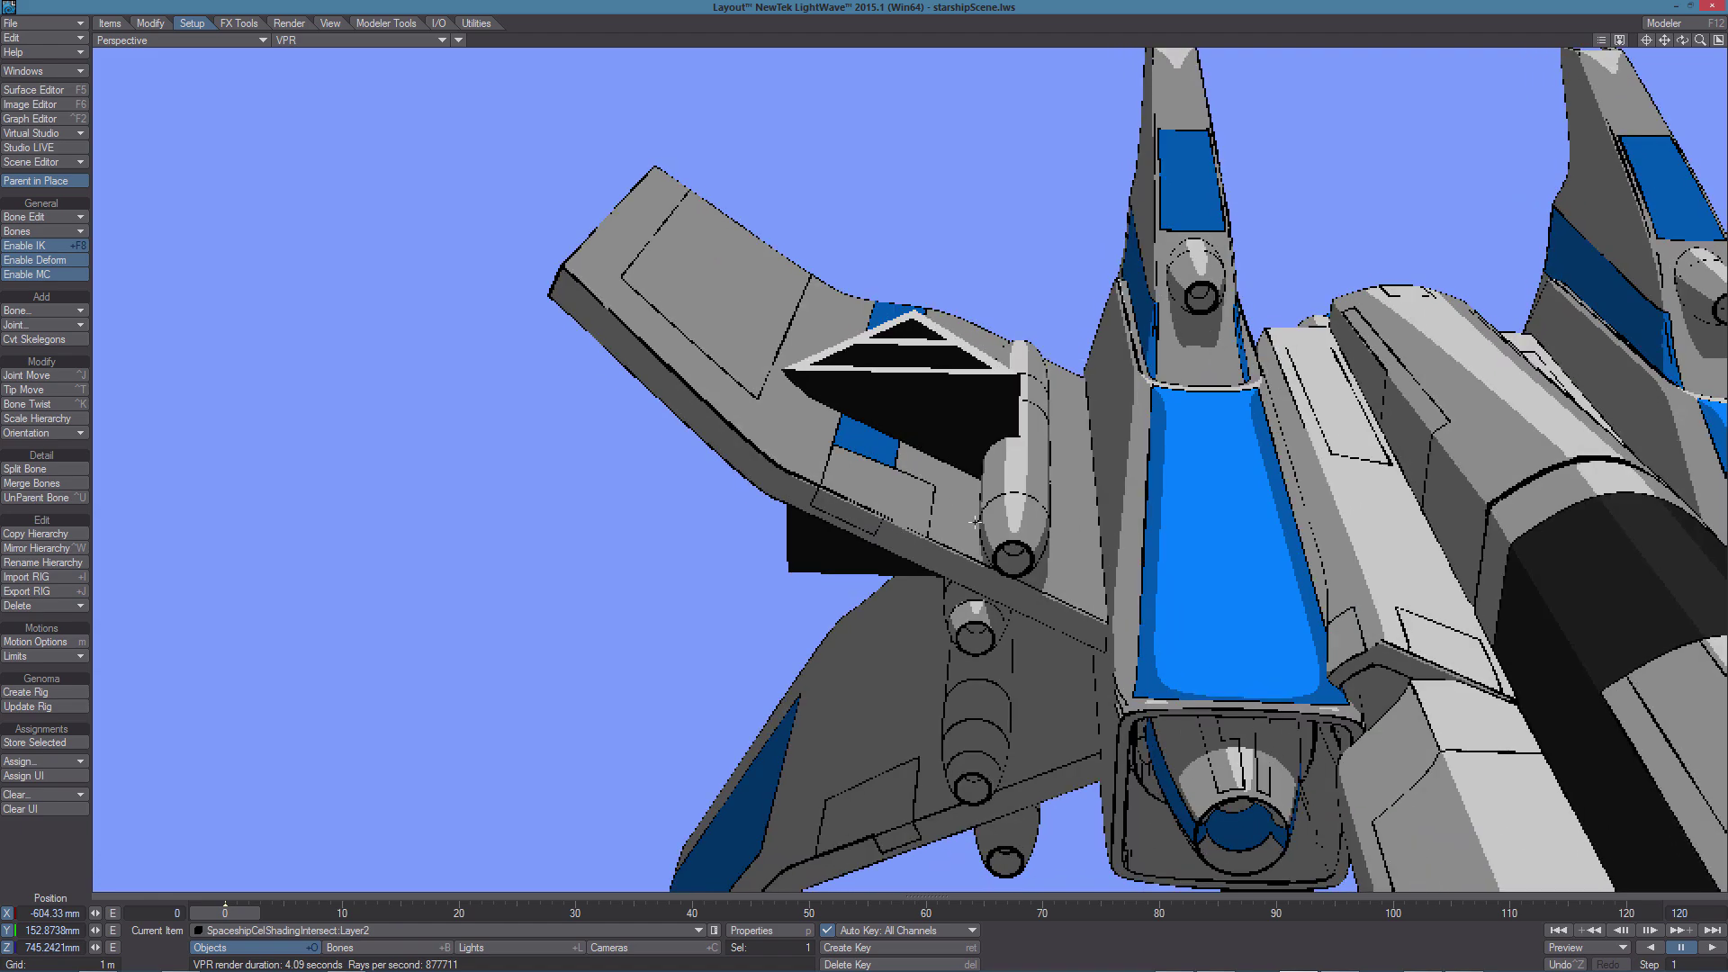
right_click_drag(1161, 601, 1161, 549)
left_click_drag(1161, 549, 965, 508)
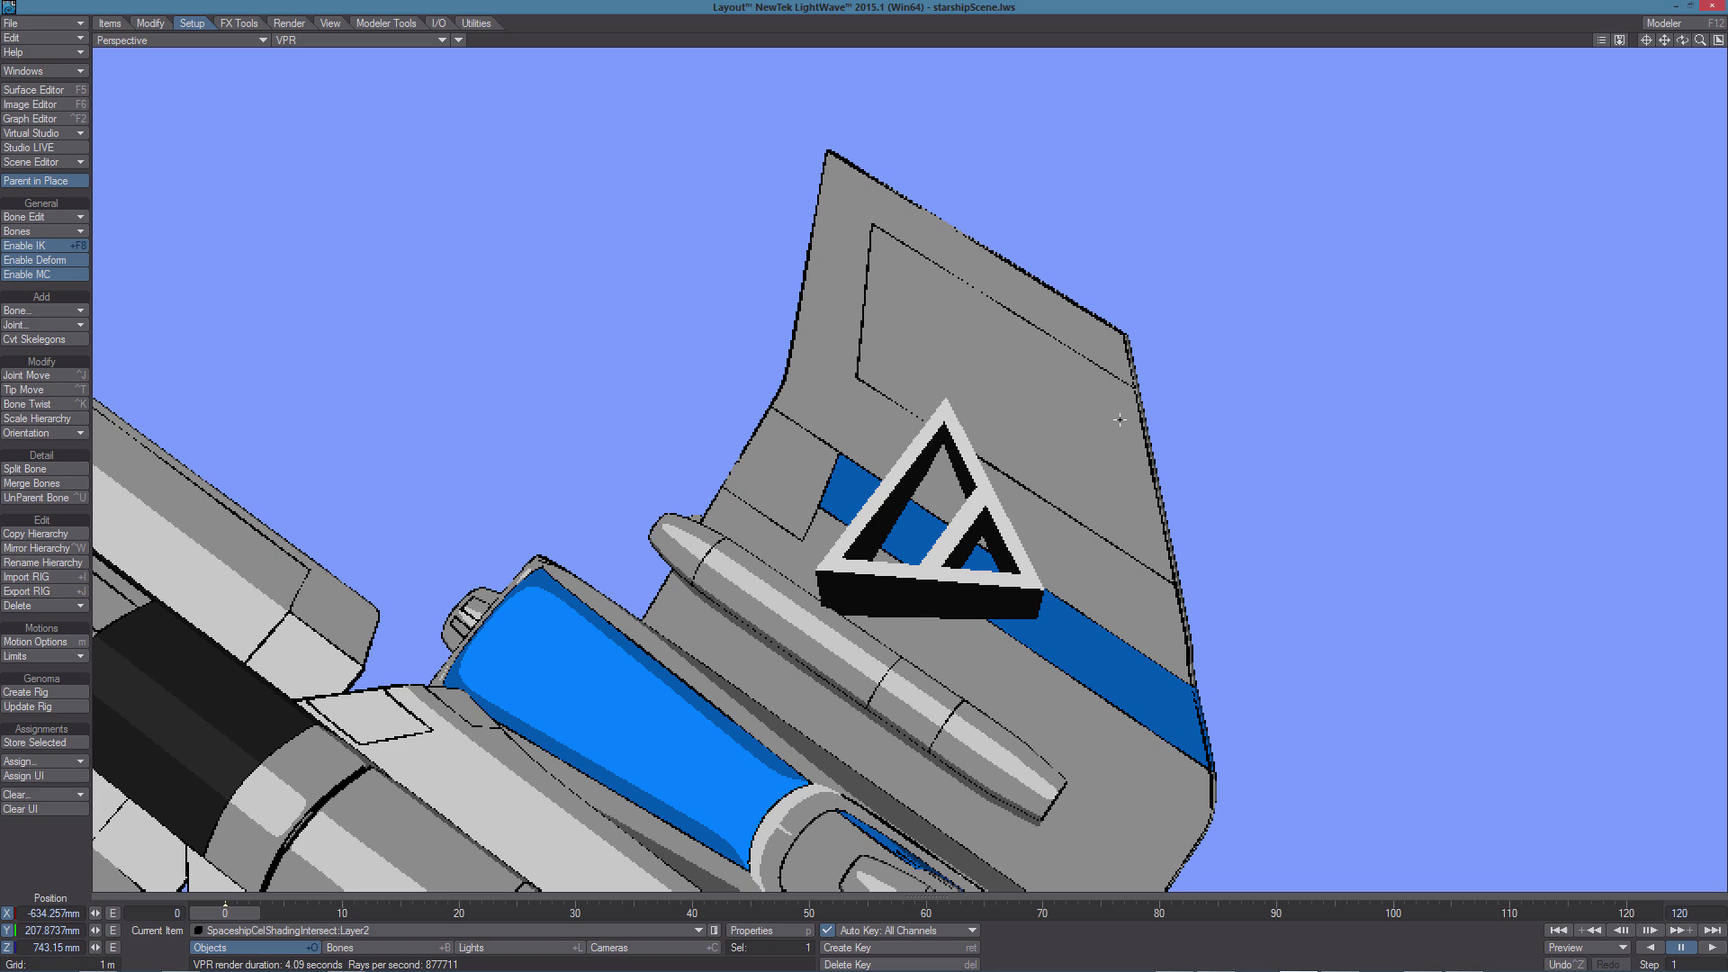
Make the emblem object unseen by camera, and disable its Receive Shadow and Cast Shadow options
key("p")
left_click(1471, 392)
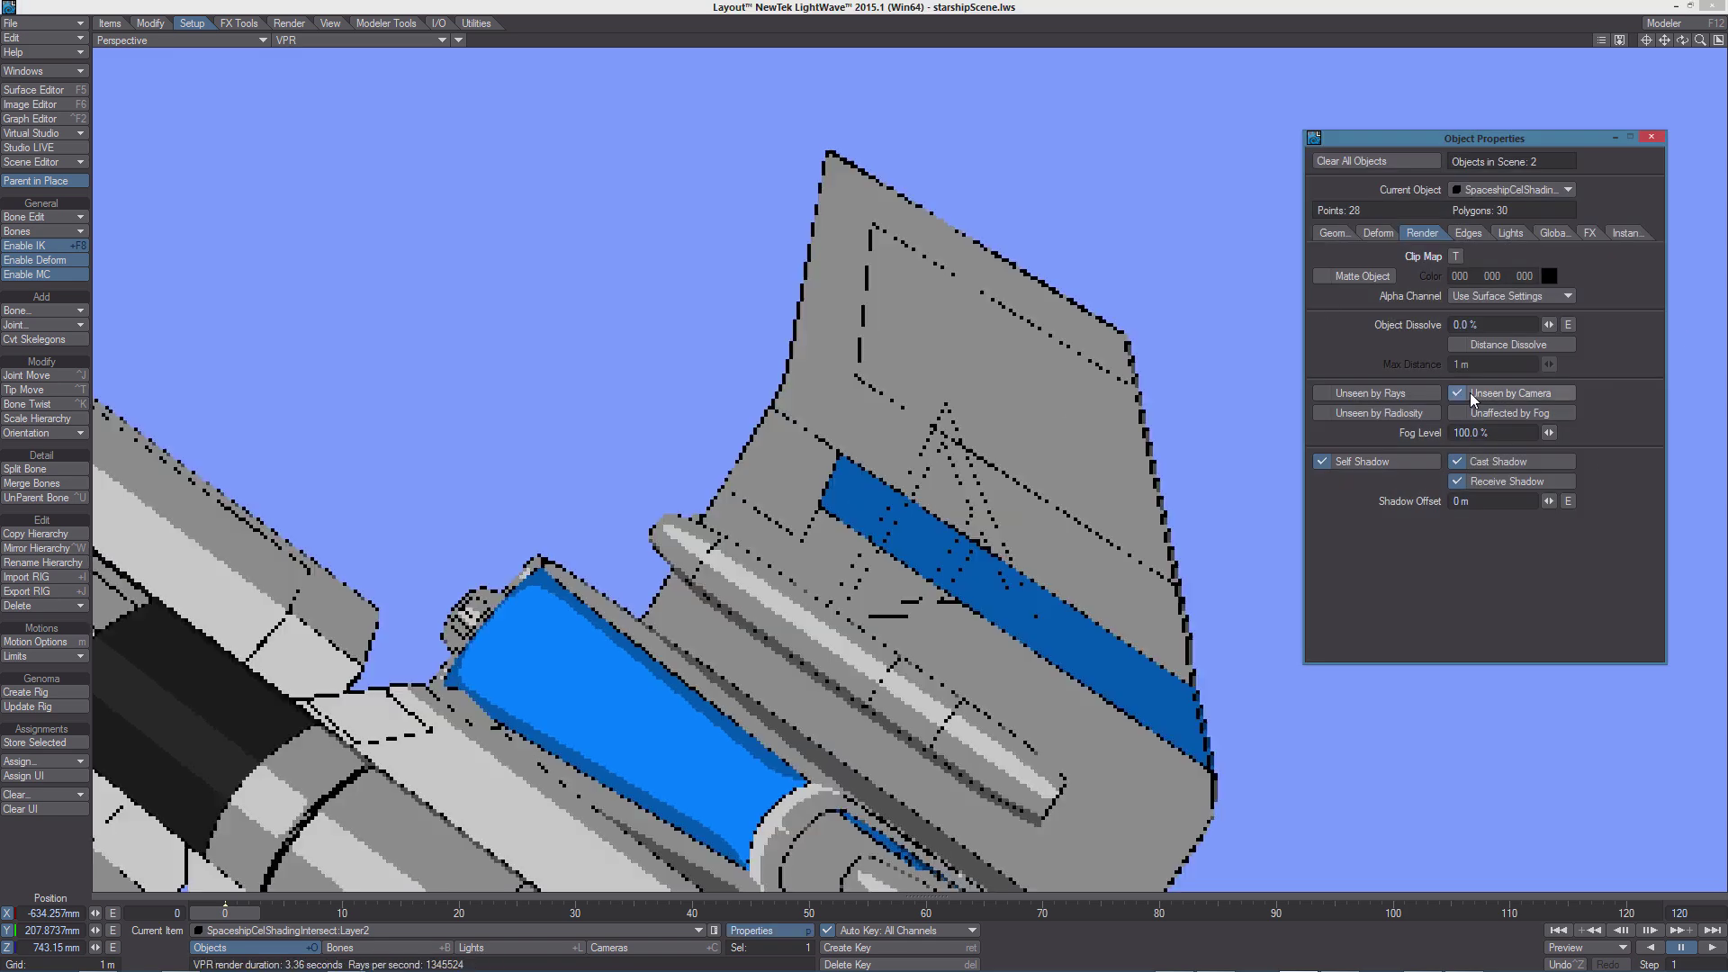
left_click(1490, 481)
left_click(1491, 462)
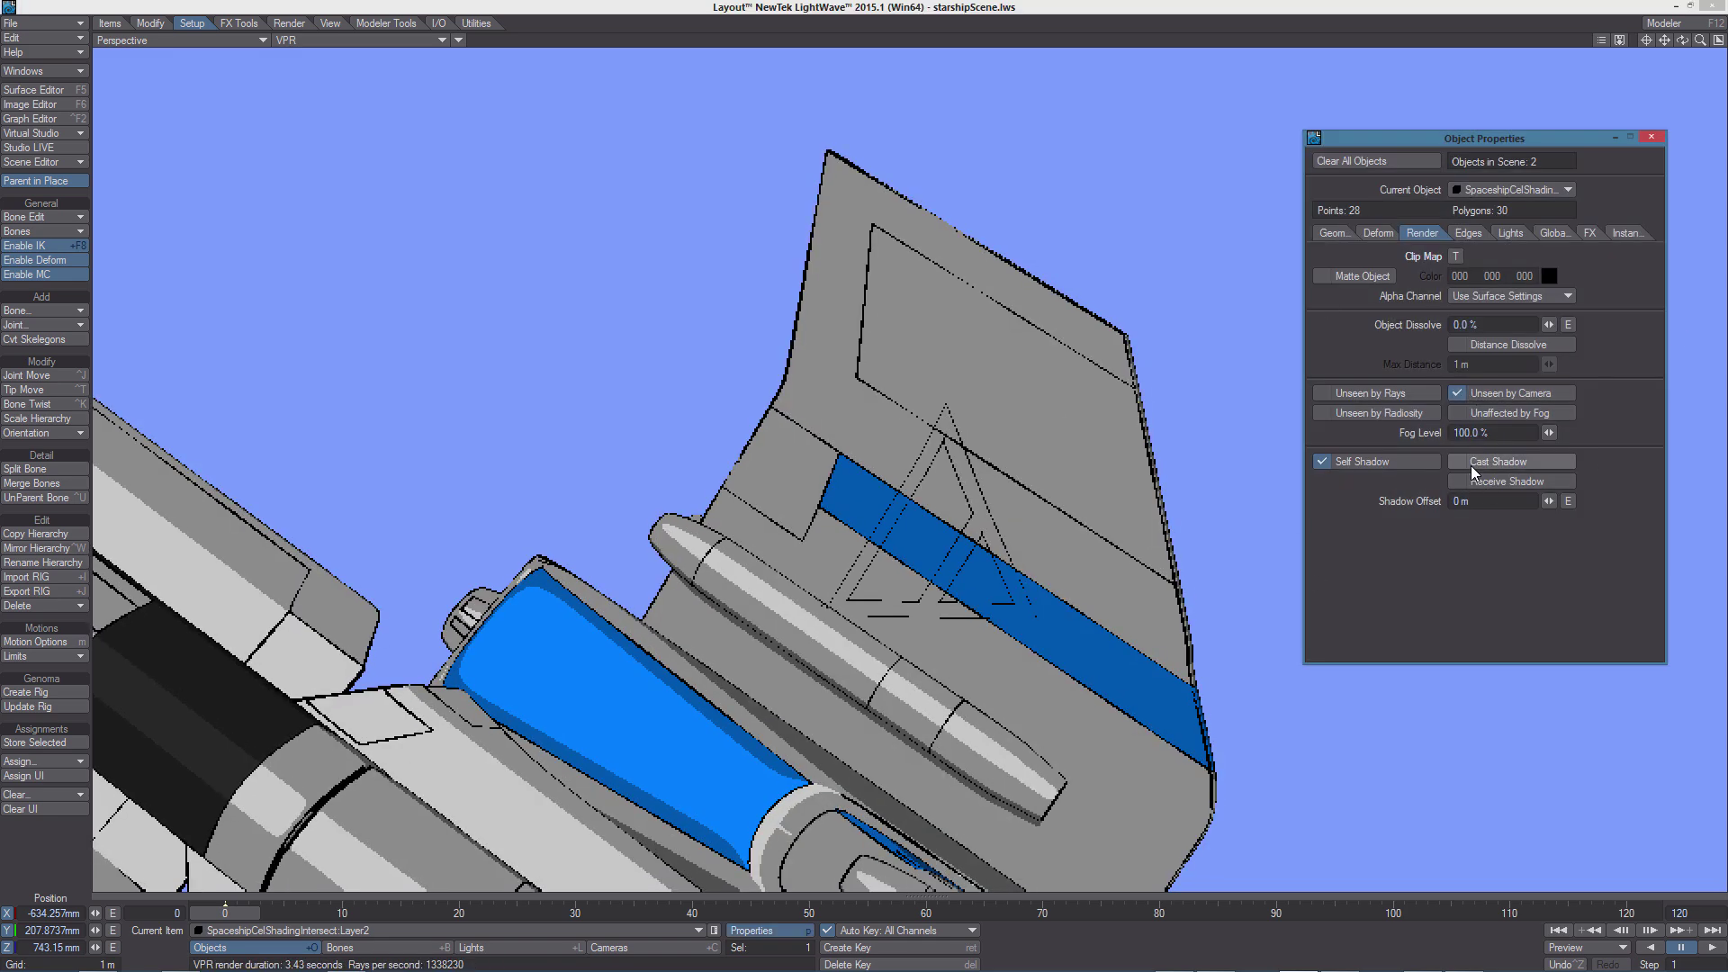
Disable Self Shadow on the emblem object, and set the ship's Intersection Edges thickness to 8 pixels
left_click(1423, 463)
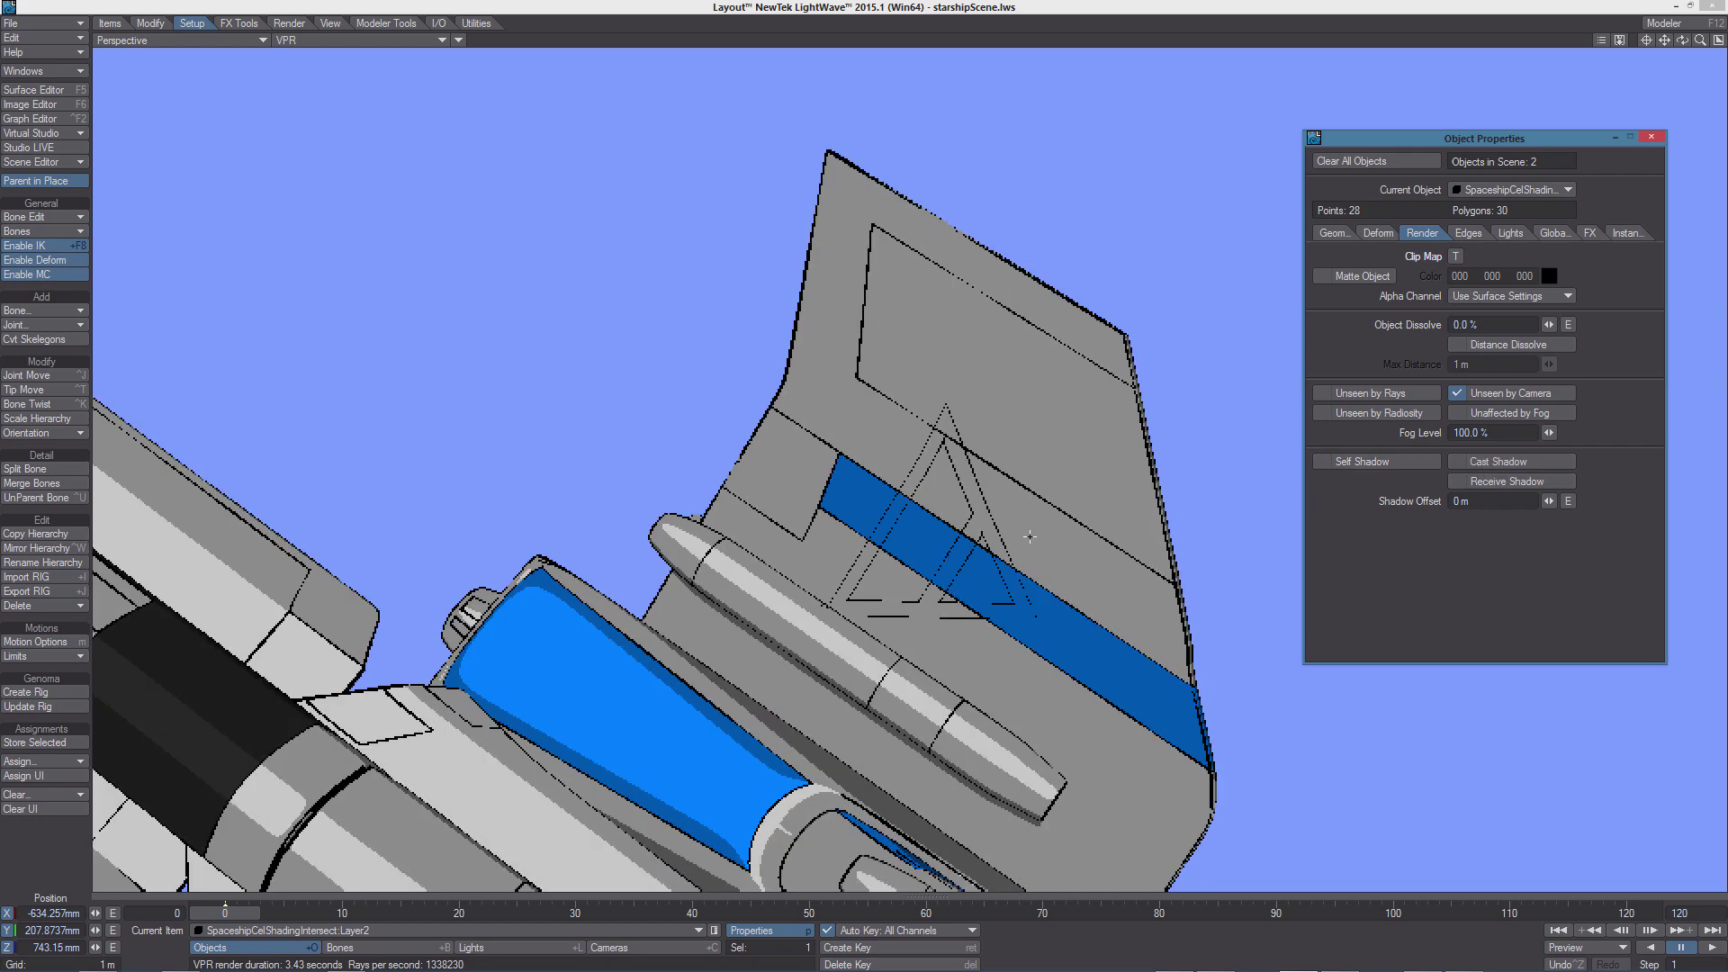
left_click_drag(1170, 522, 927, 549, "alt")
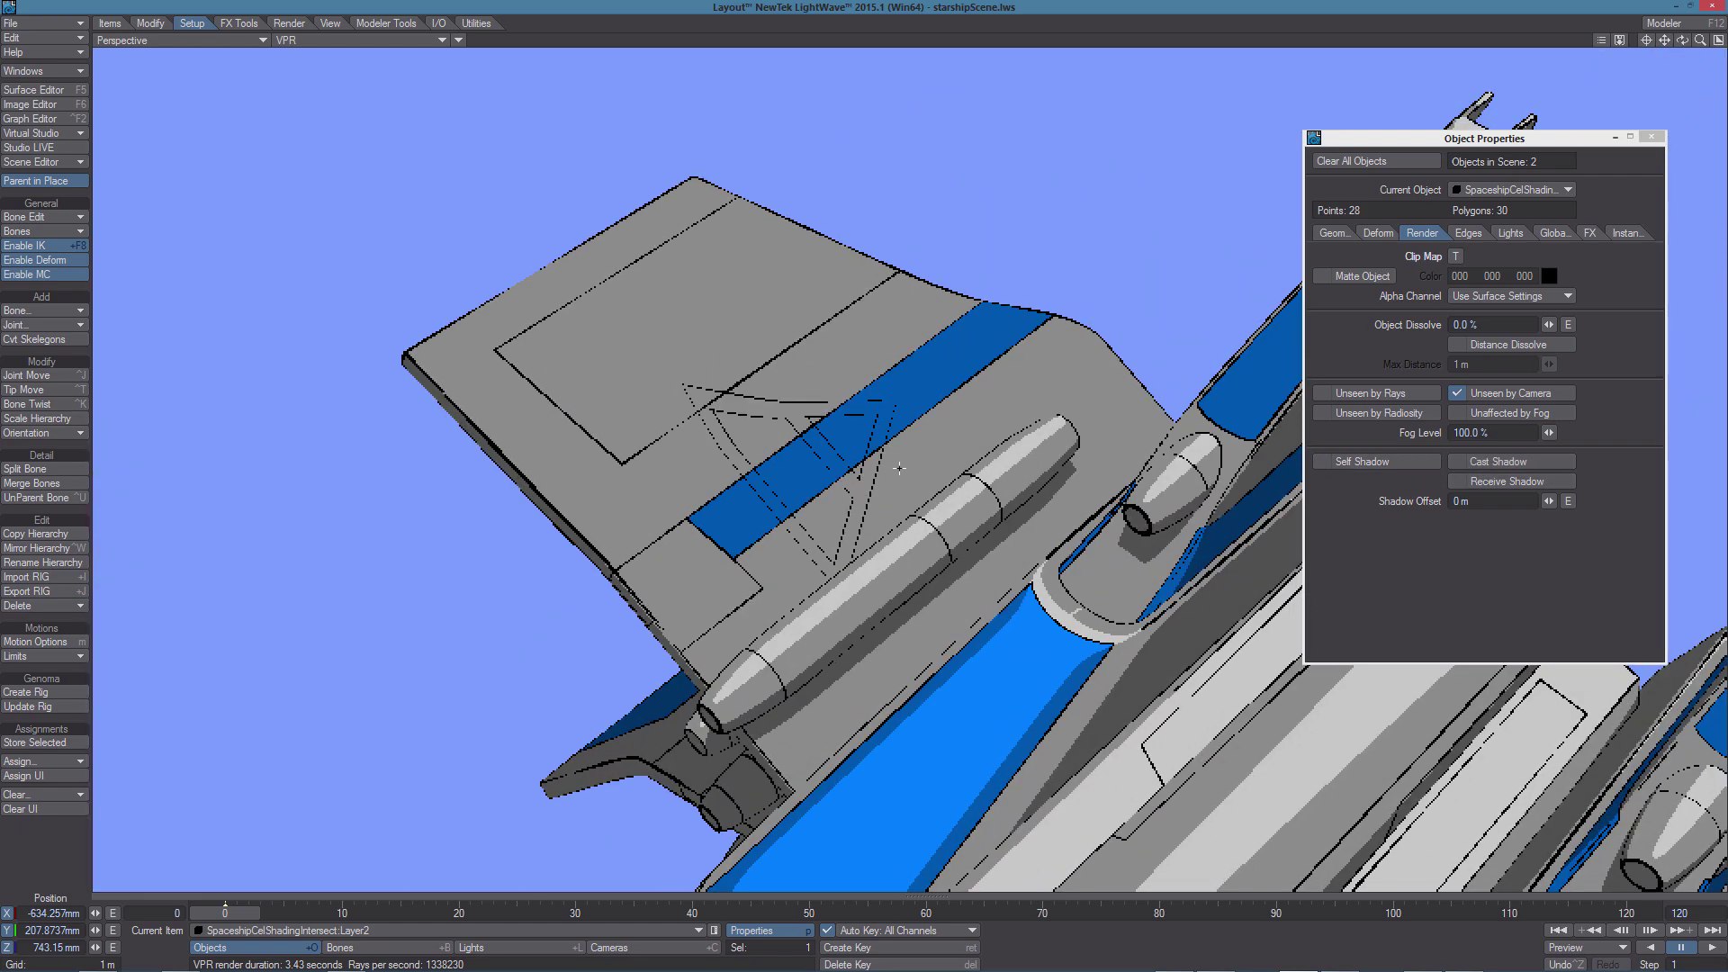
left_click(993, 339)
left_click_drag(1517, 142, 1485, 125)
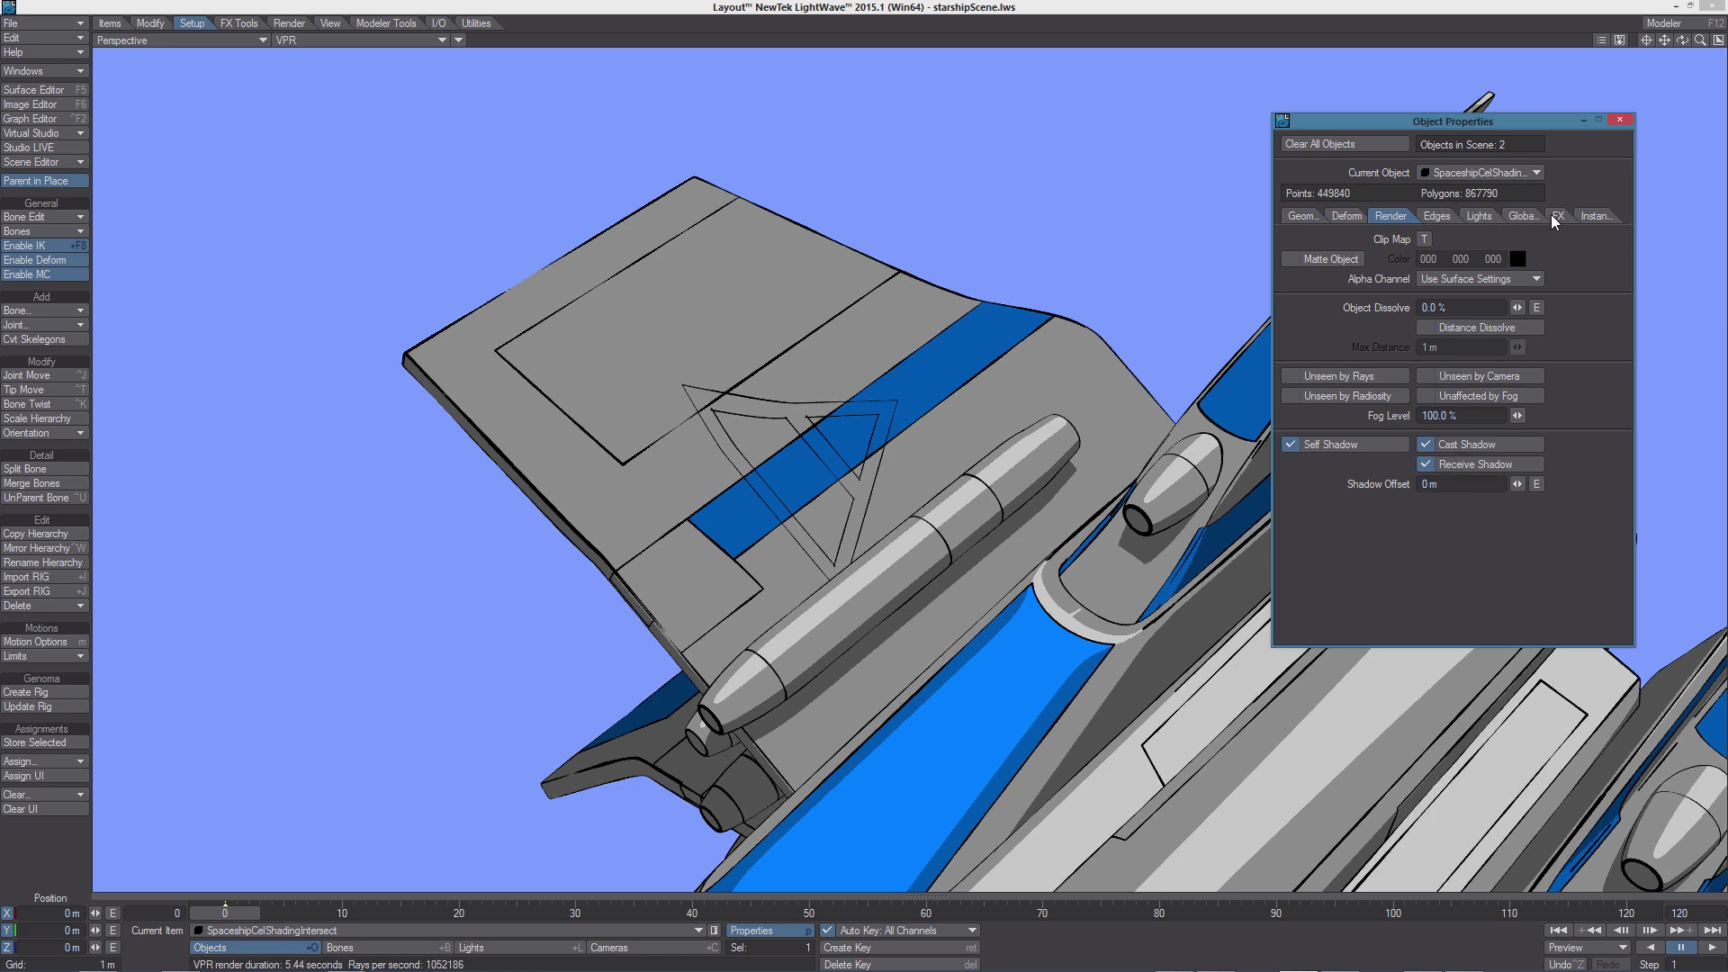
left_click(1436, 216)
left_click_drag(1468, 407, 1370, 408)
type("8")
key("Return")
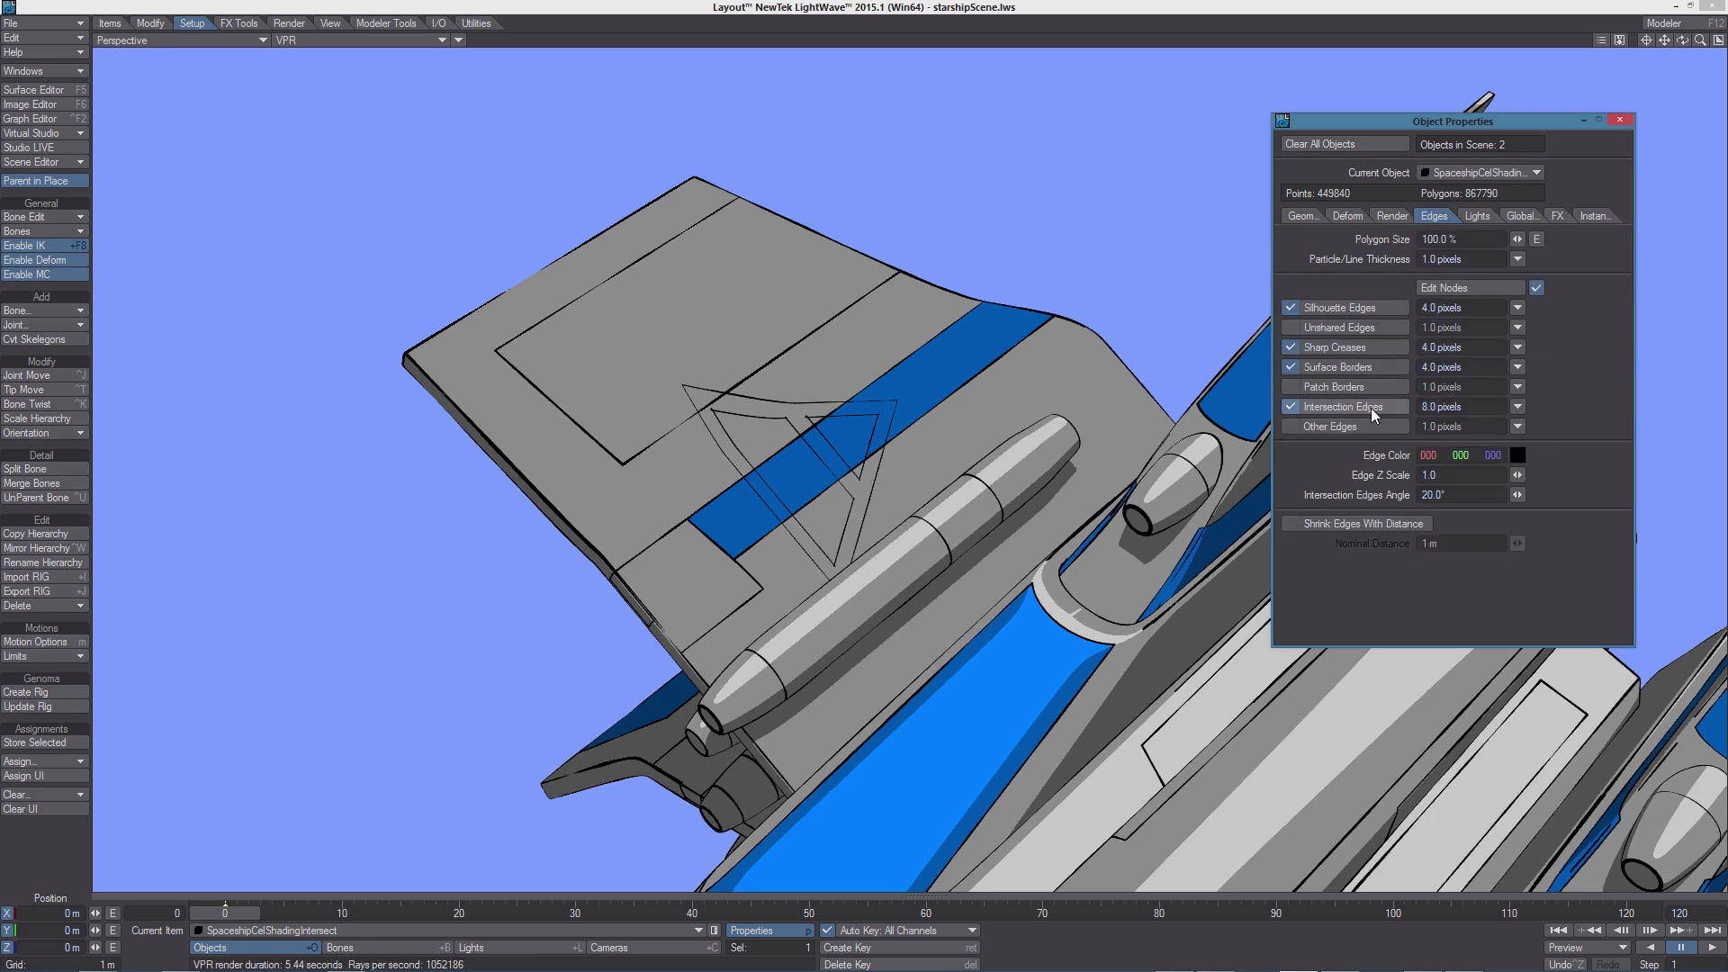
left_click(1618, 120)
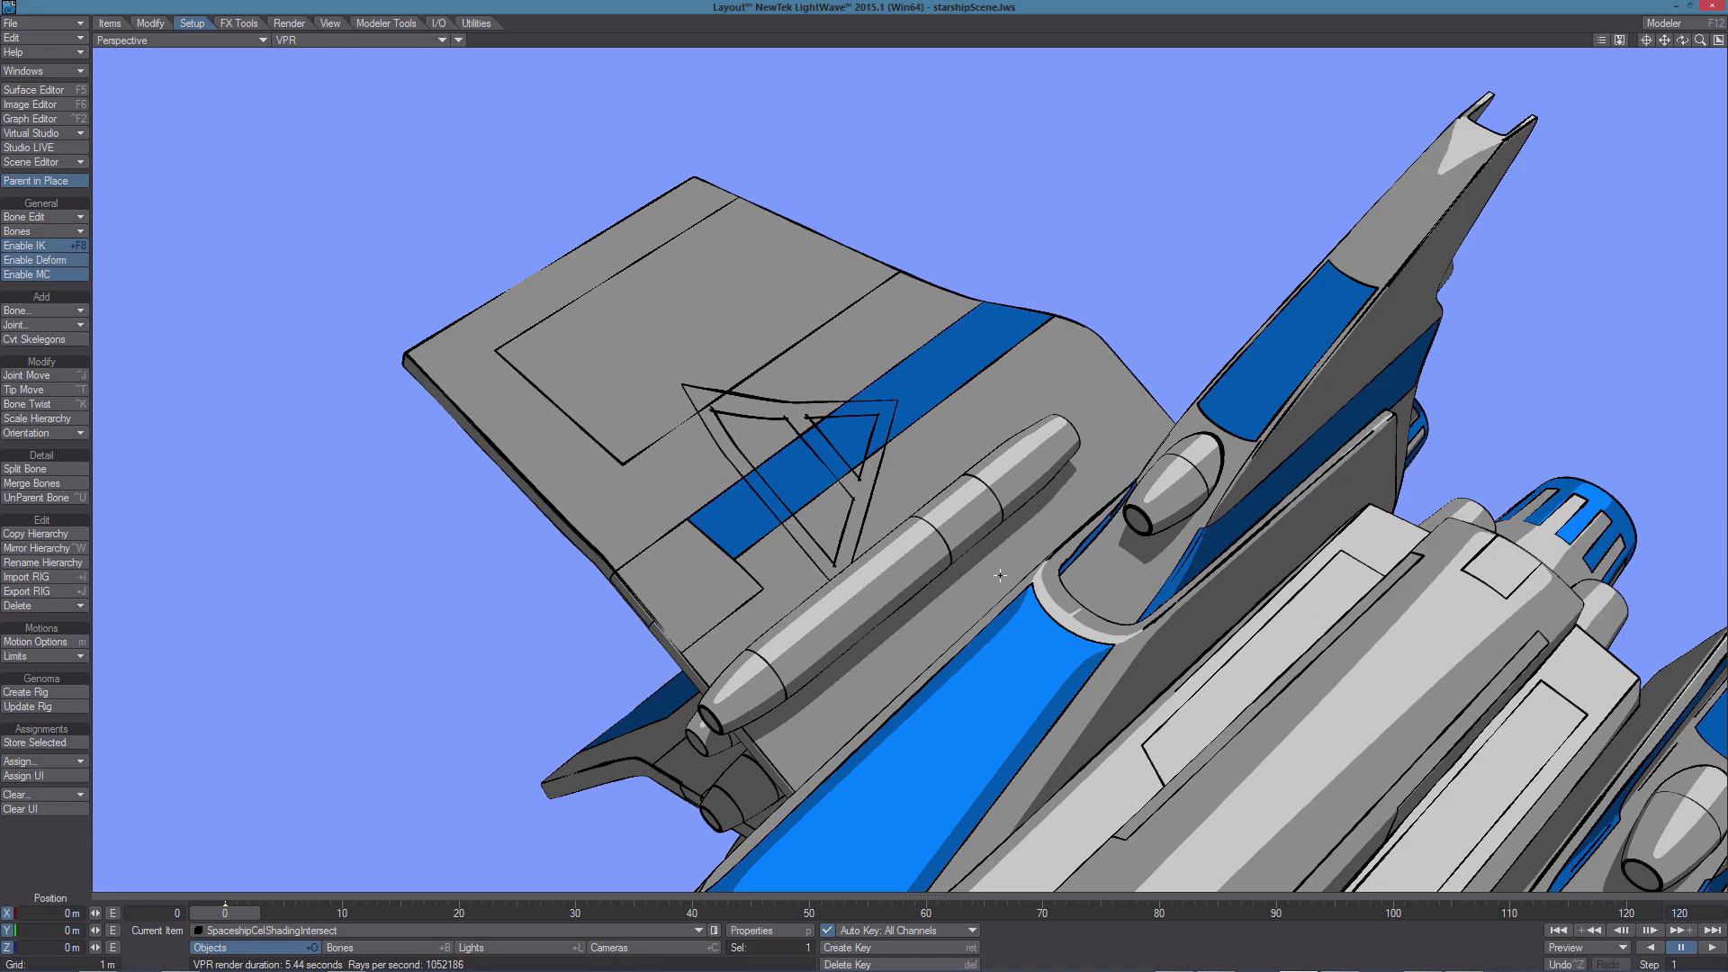
Shift the emblem on the wing to about X -670 mm, Z 729 mm, stretch its Y scale to about 1.788, and check it in VPR
left_click(999, 574)
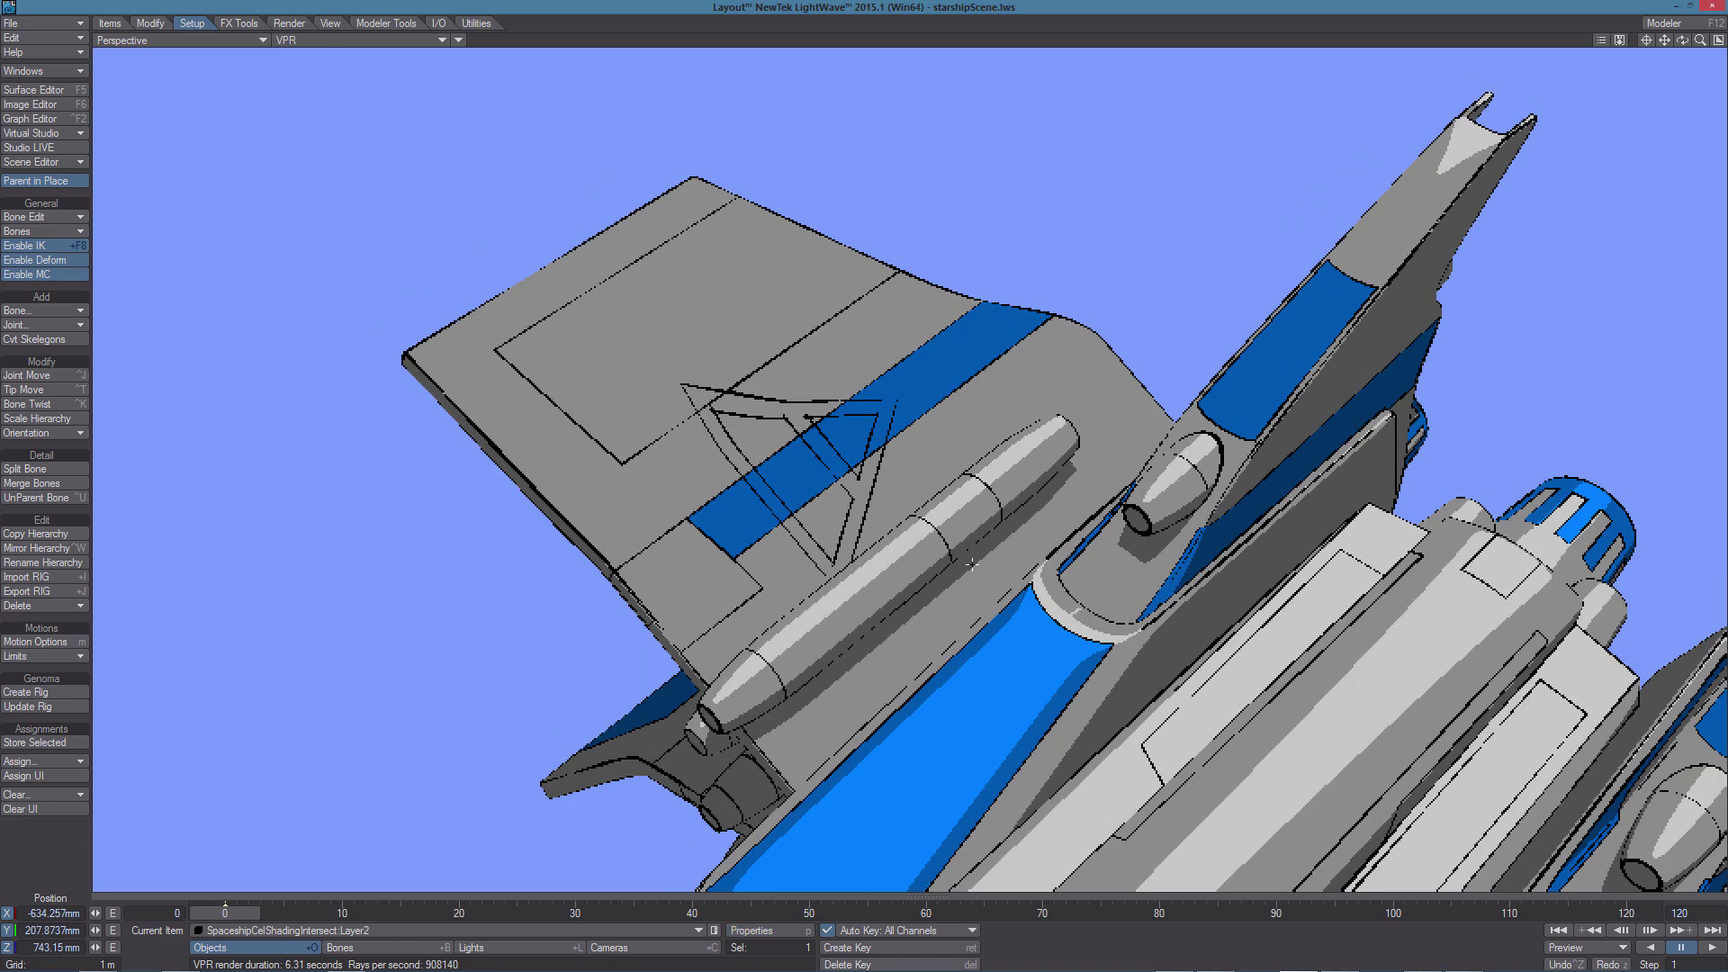
key("shift+h")
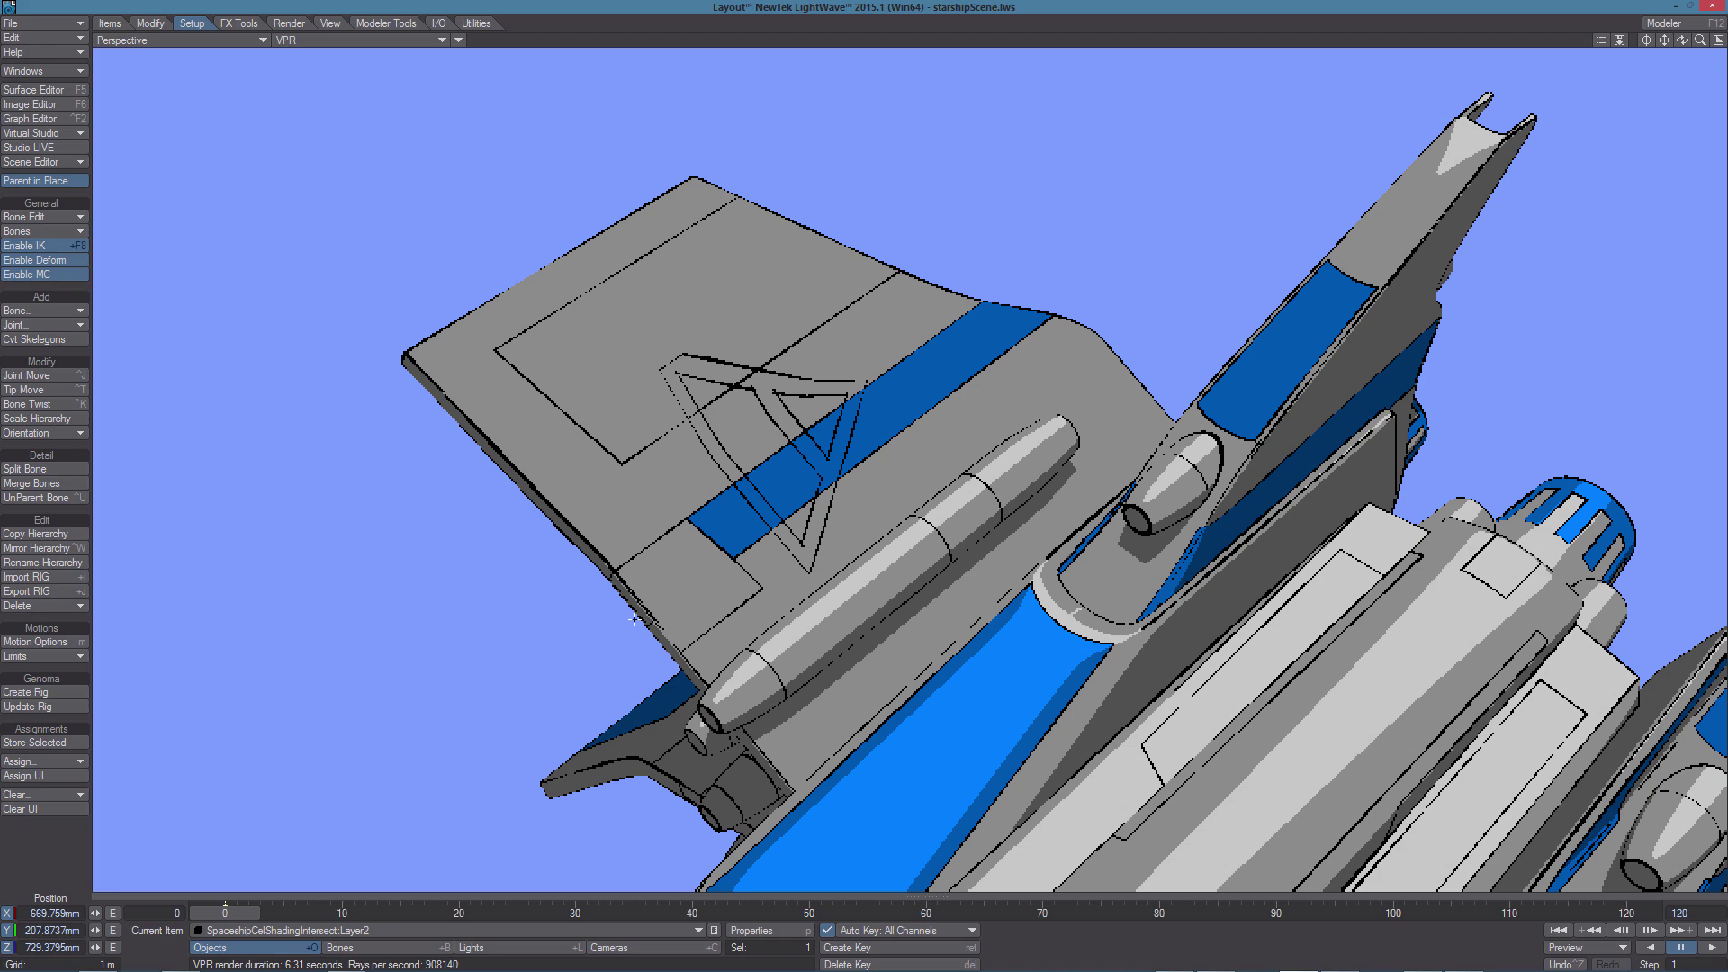
key("h")
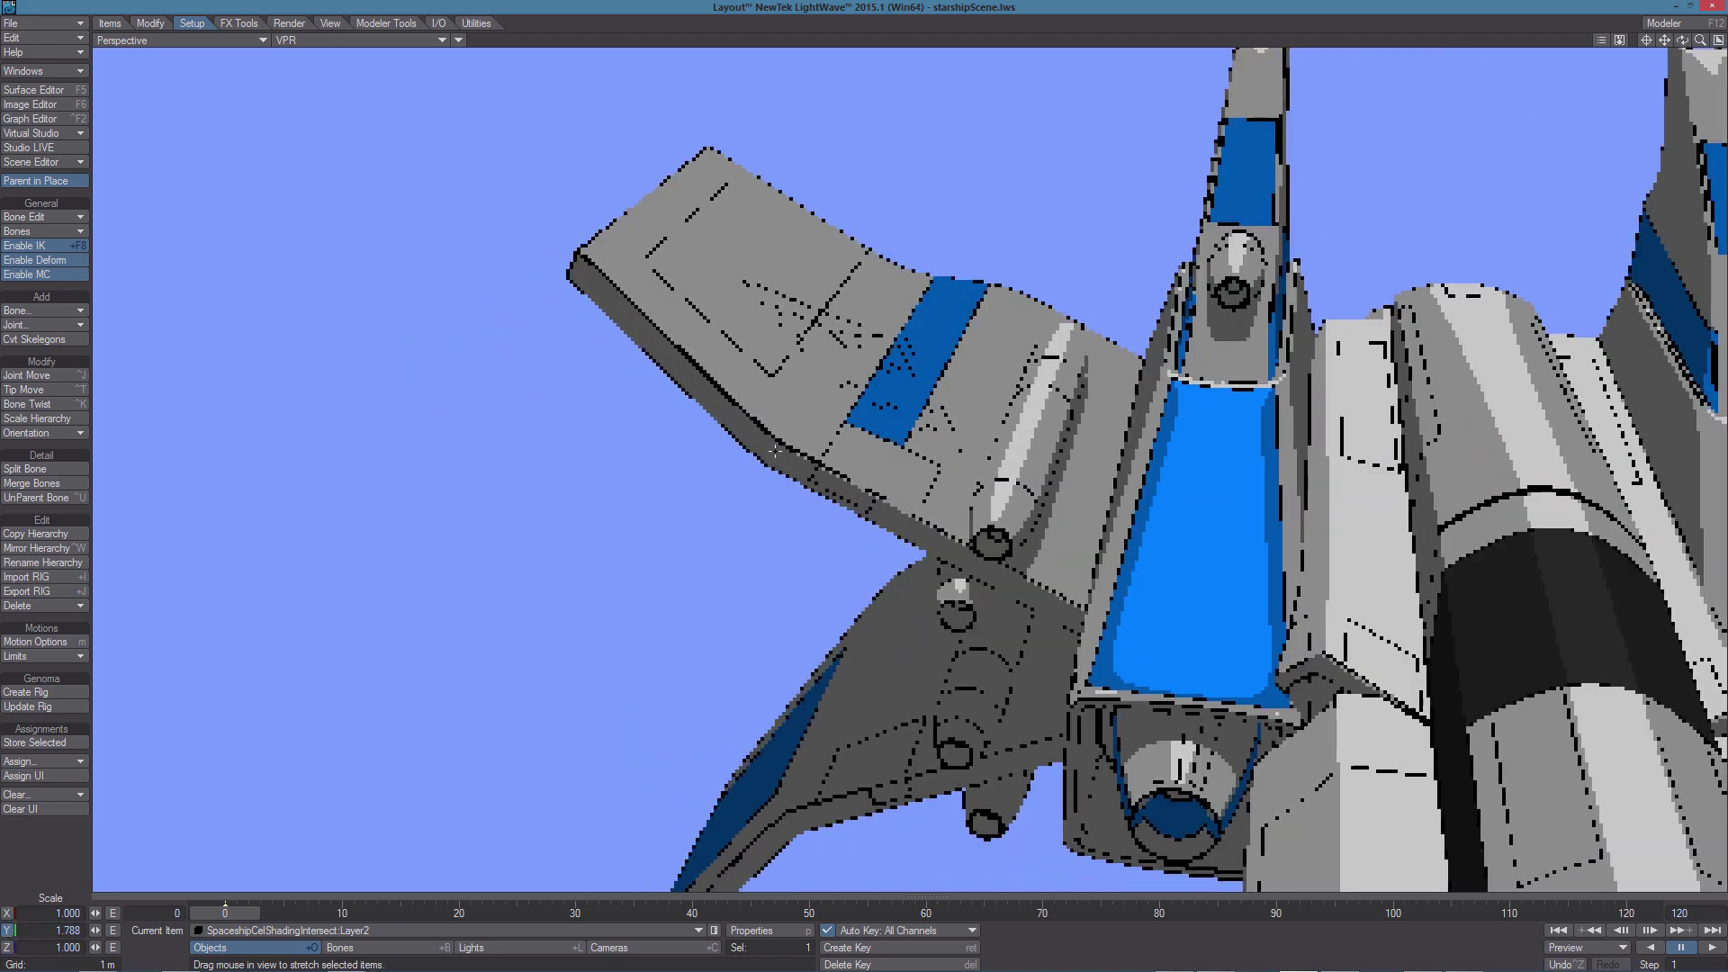
left_click(427, 40)
left_click(432, 29)
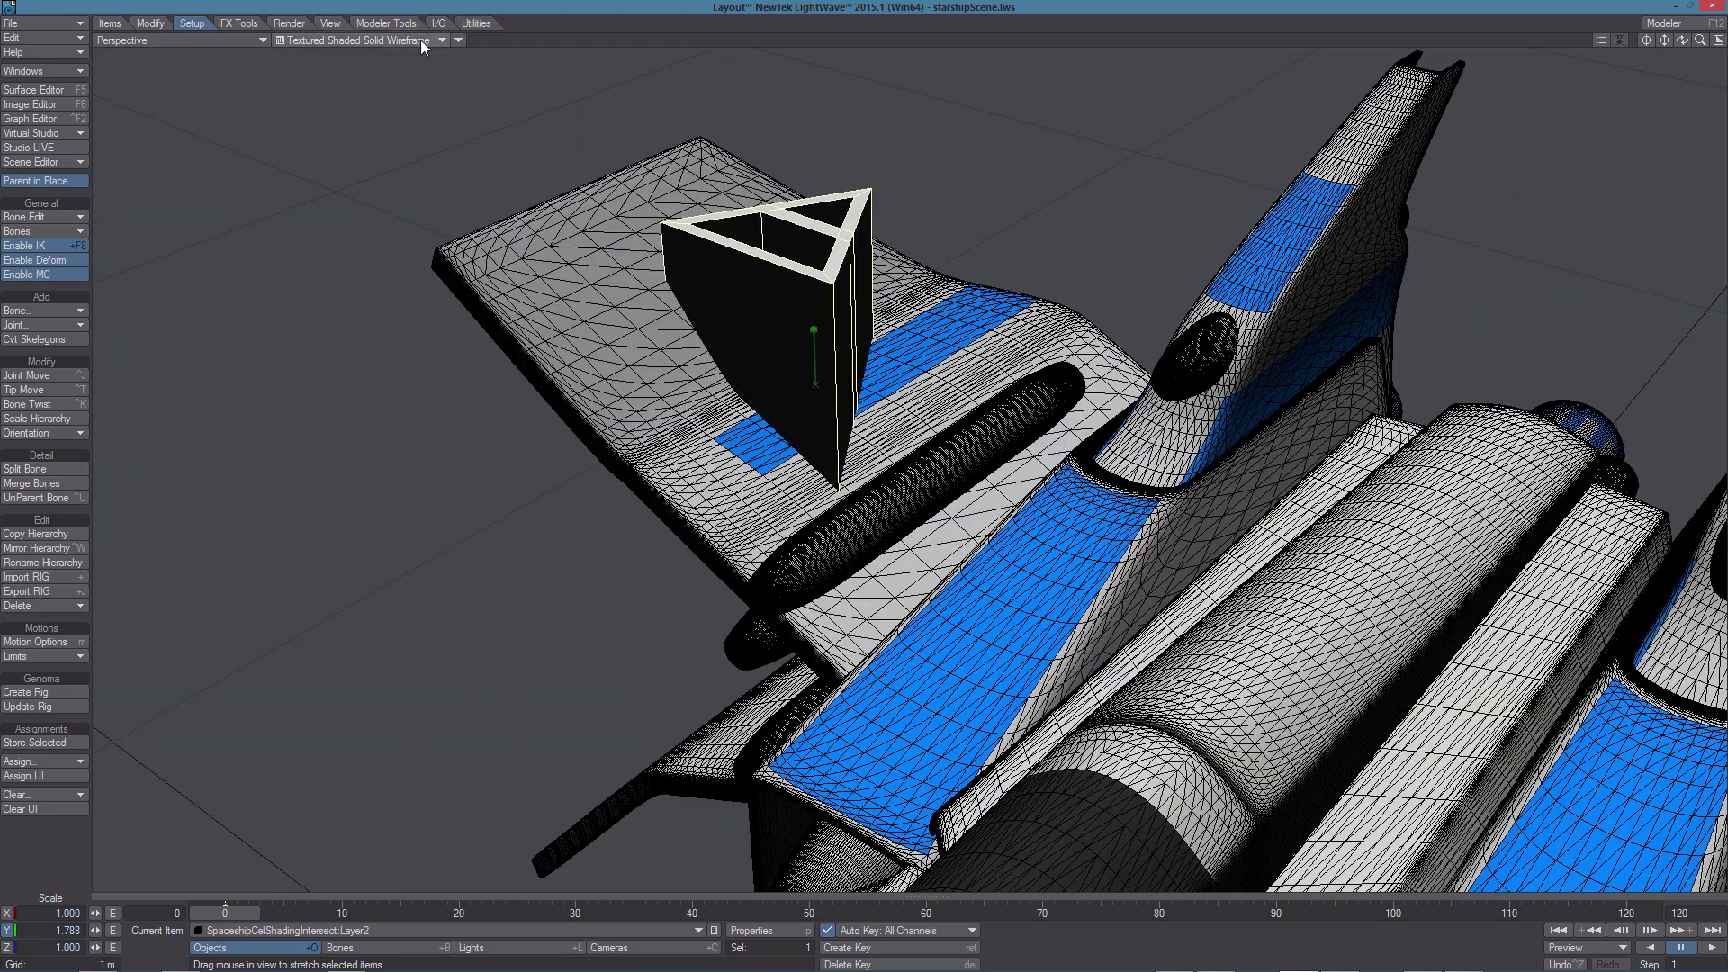
left_click(421, 42)
left_click(420, 126)
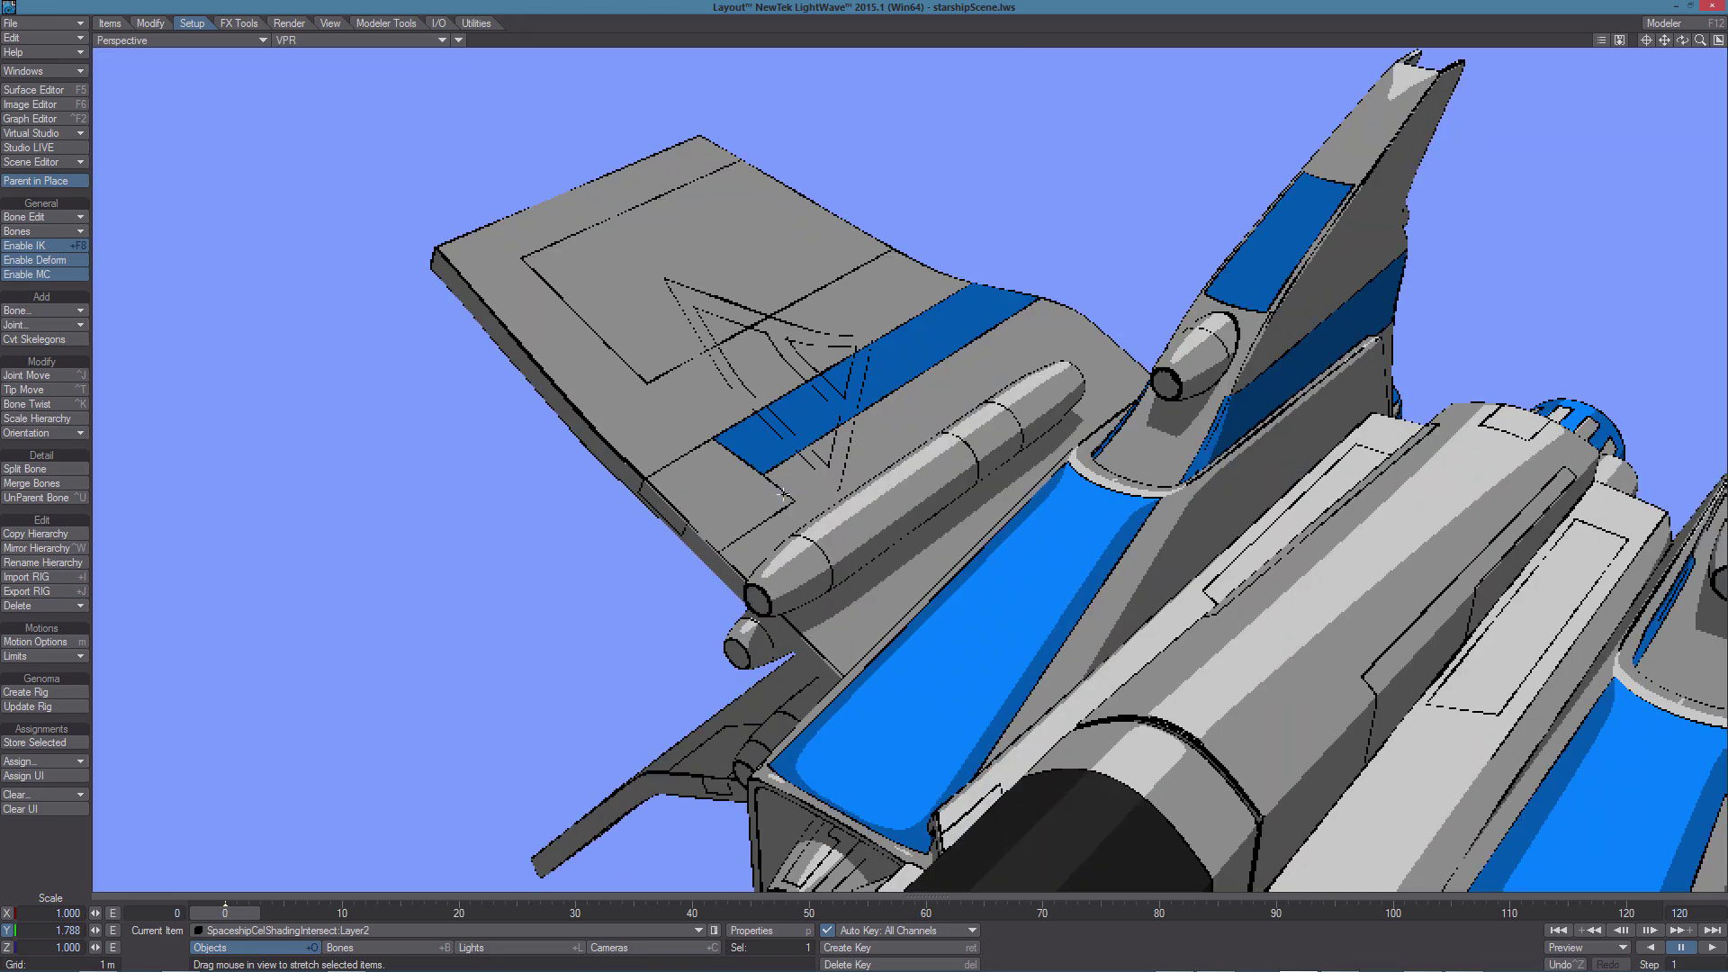
Parent the emblem to the SpaceshipCelShadingIntersect object, viewing the scene through the camera
key("6")
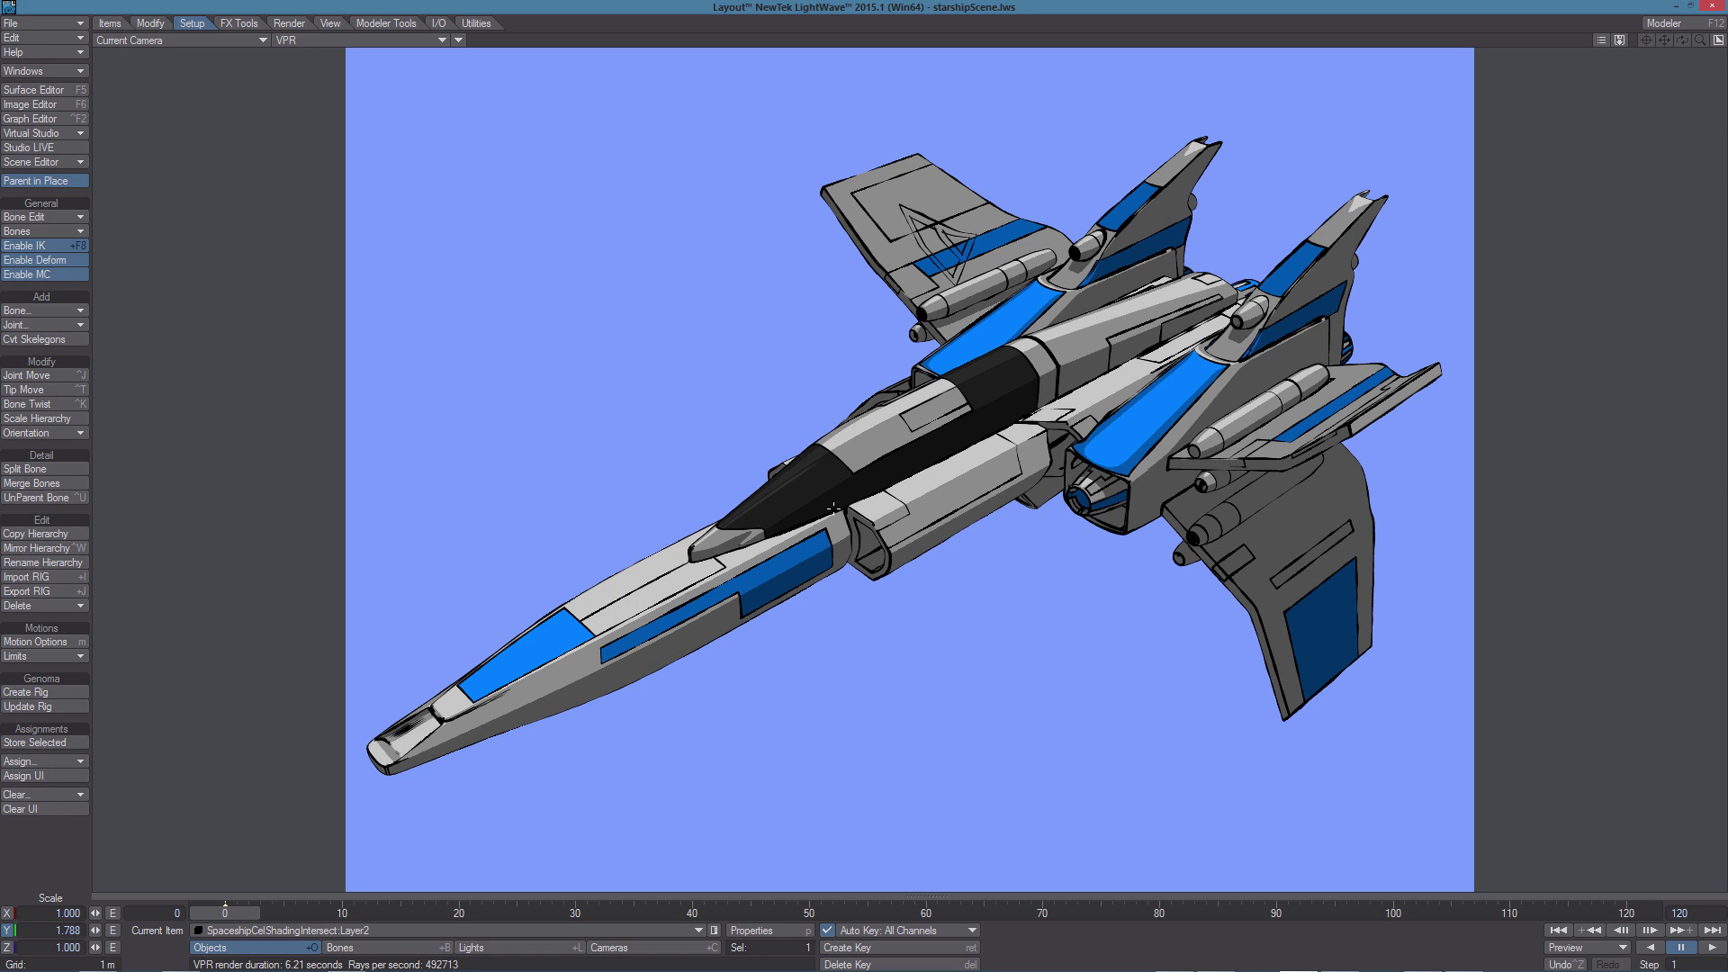
key("m")
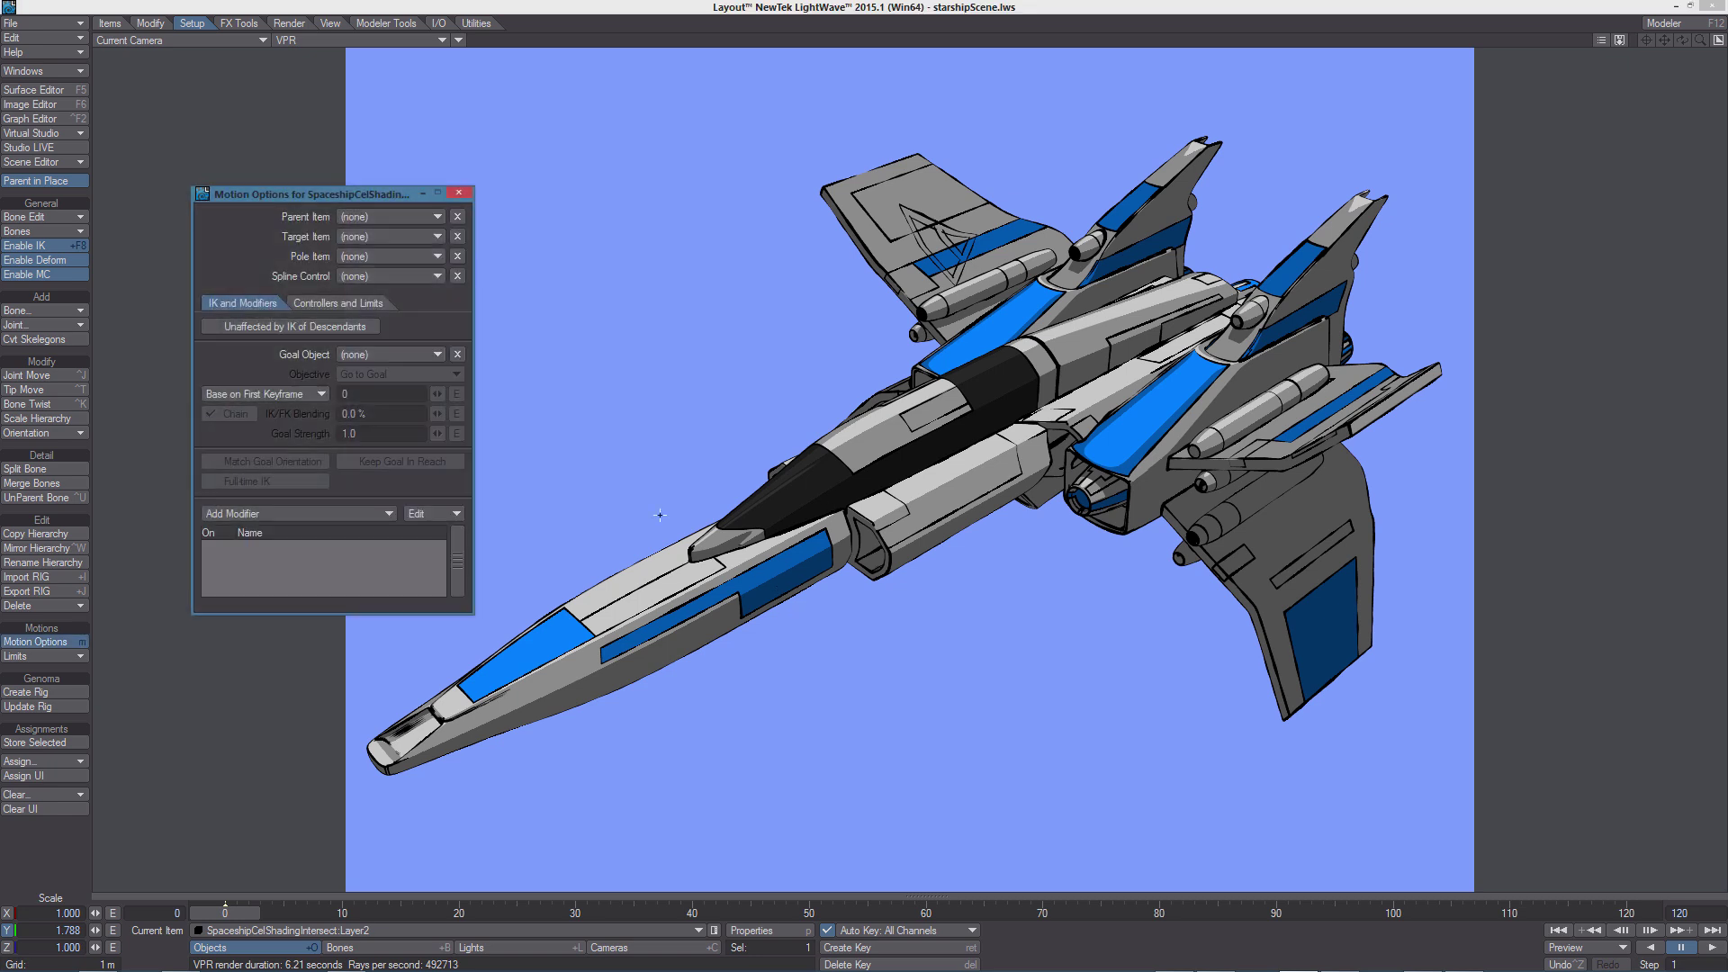
left_click(393, 216)
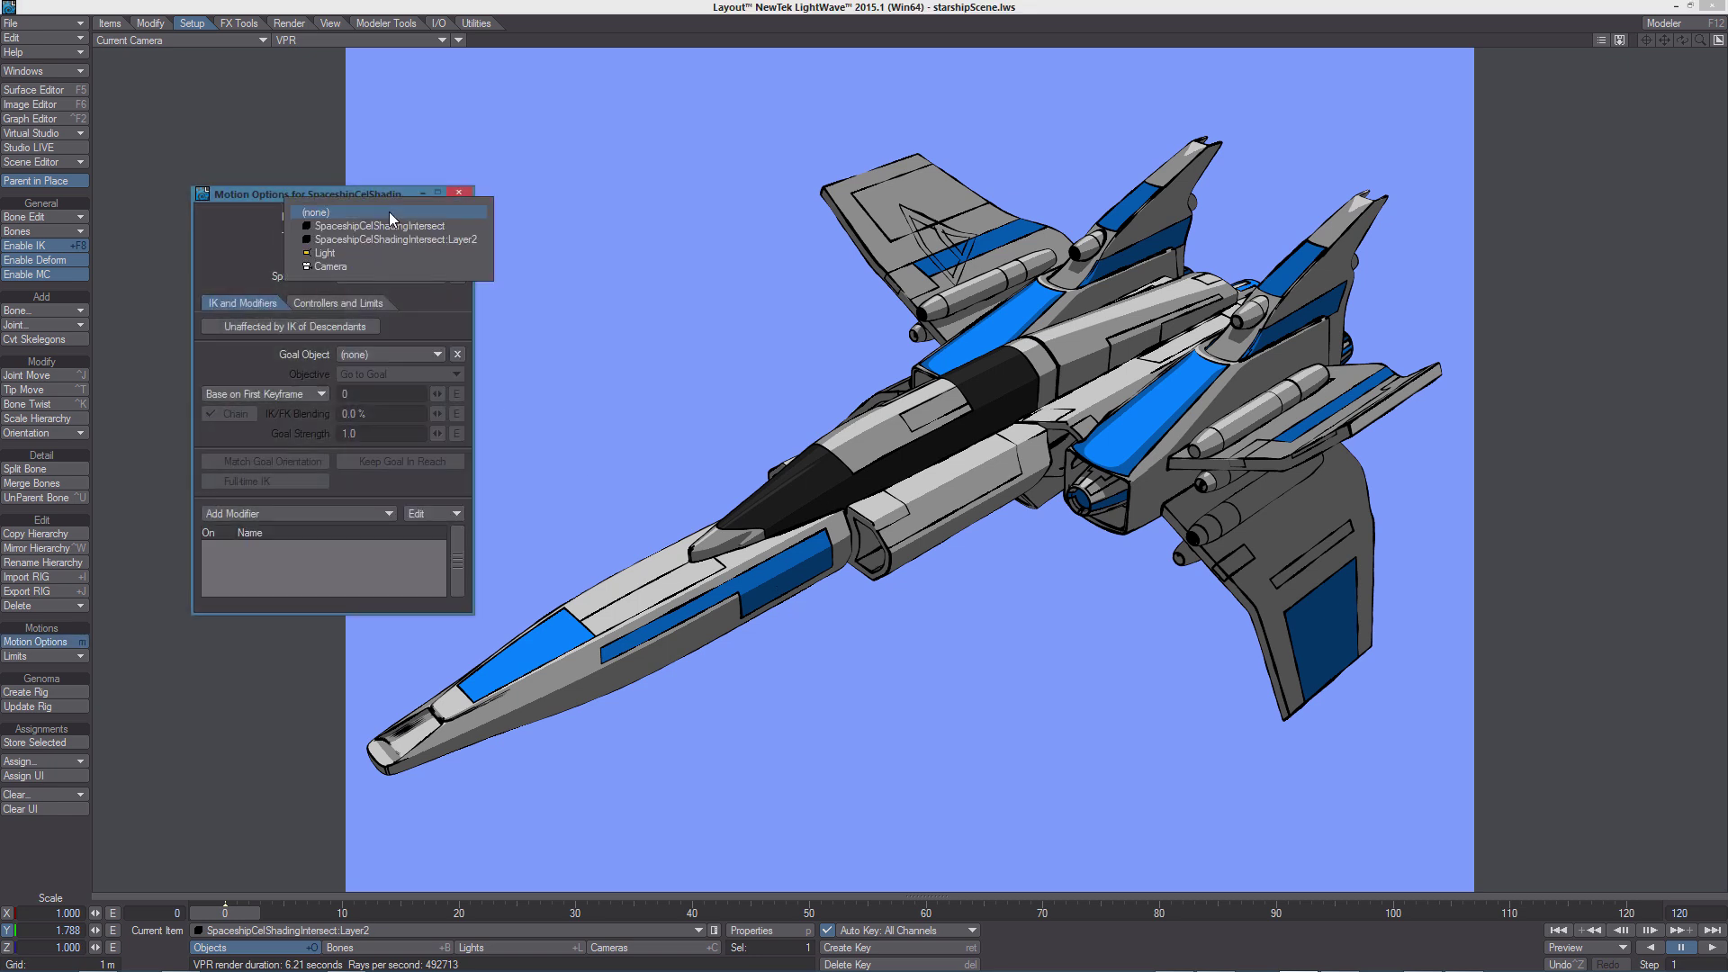
left_click(427, 226)
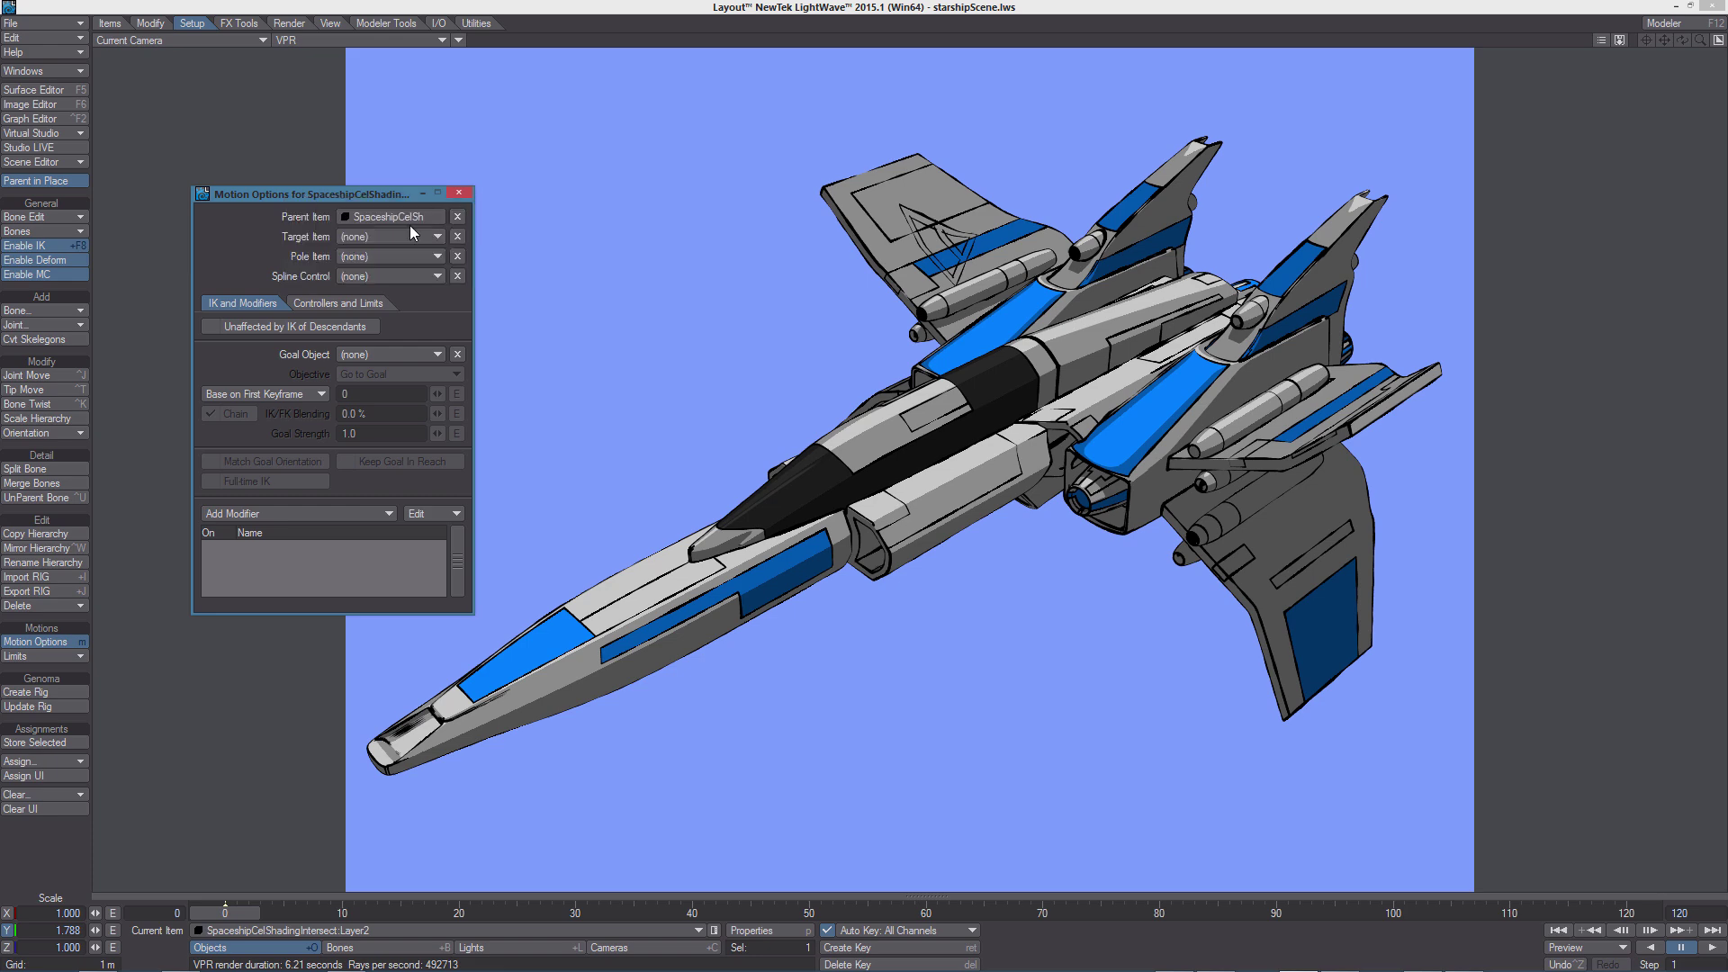
left_click(459, 191)
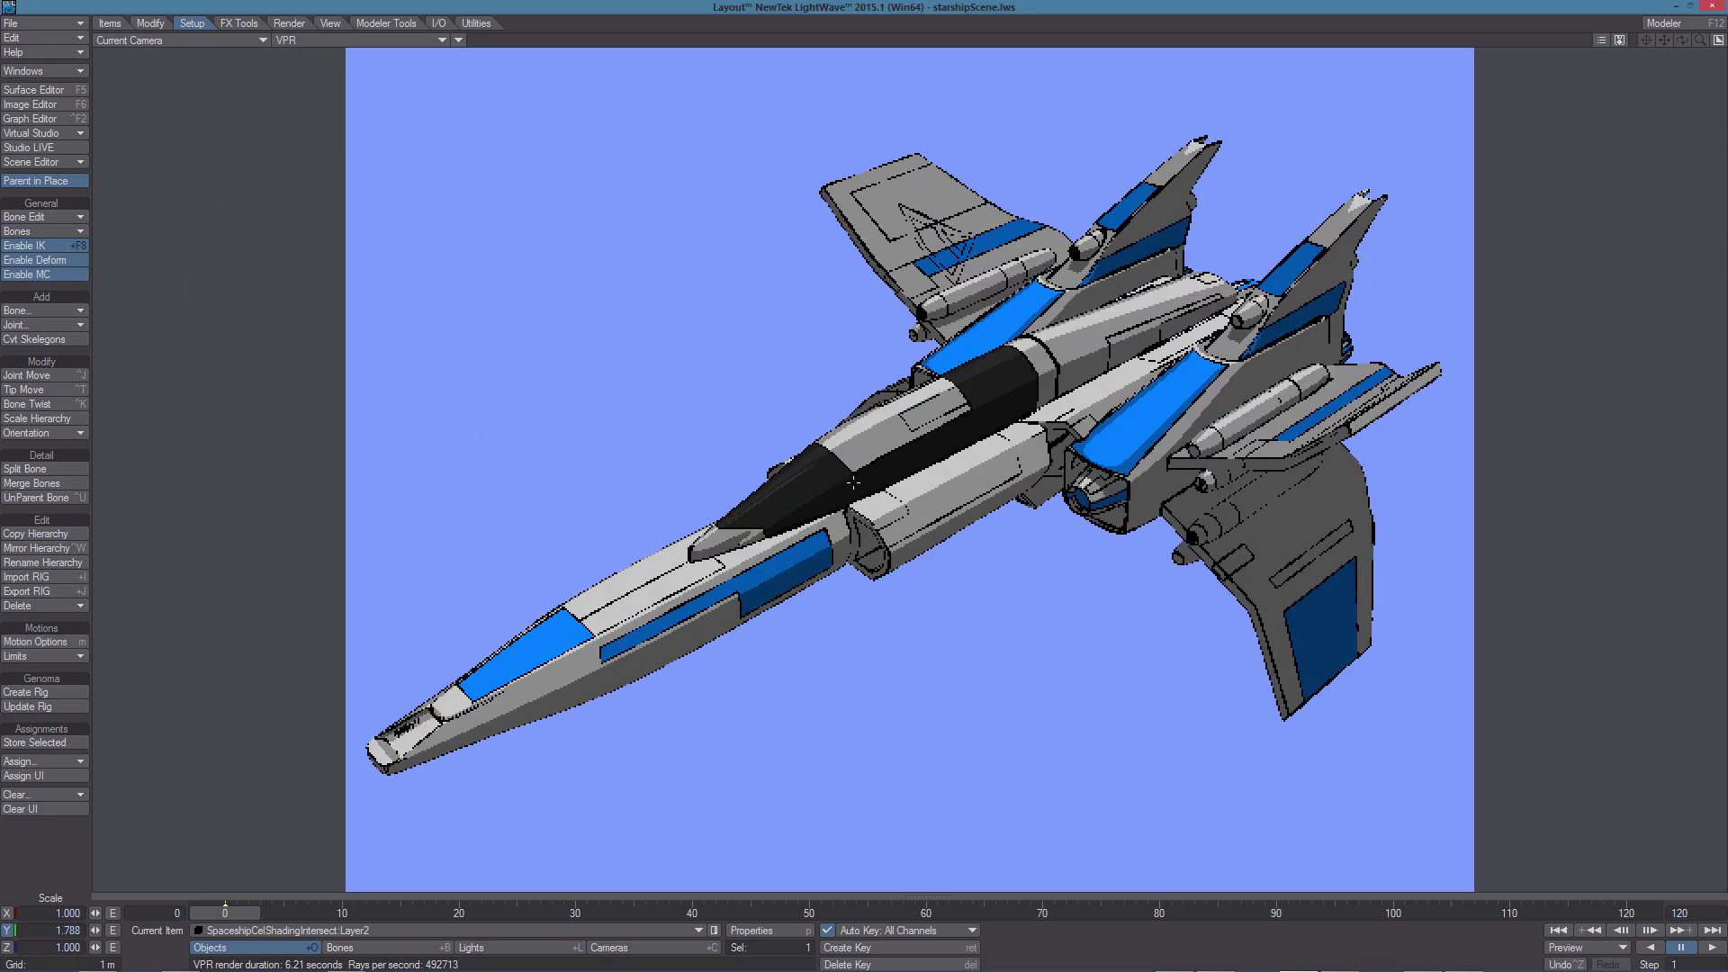
Test-rotate the ship to about heading -22°, pitch -22° to check that the parented emblem follows, and undo the rotation
key("Up")
key("y")
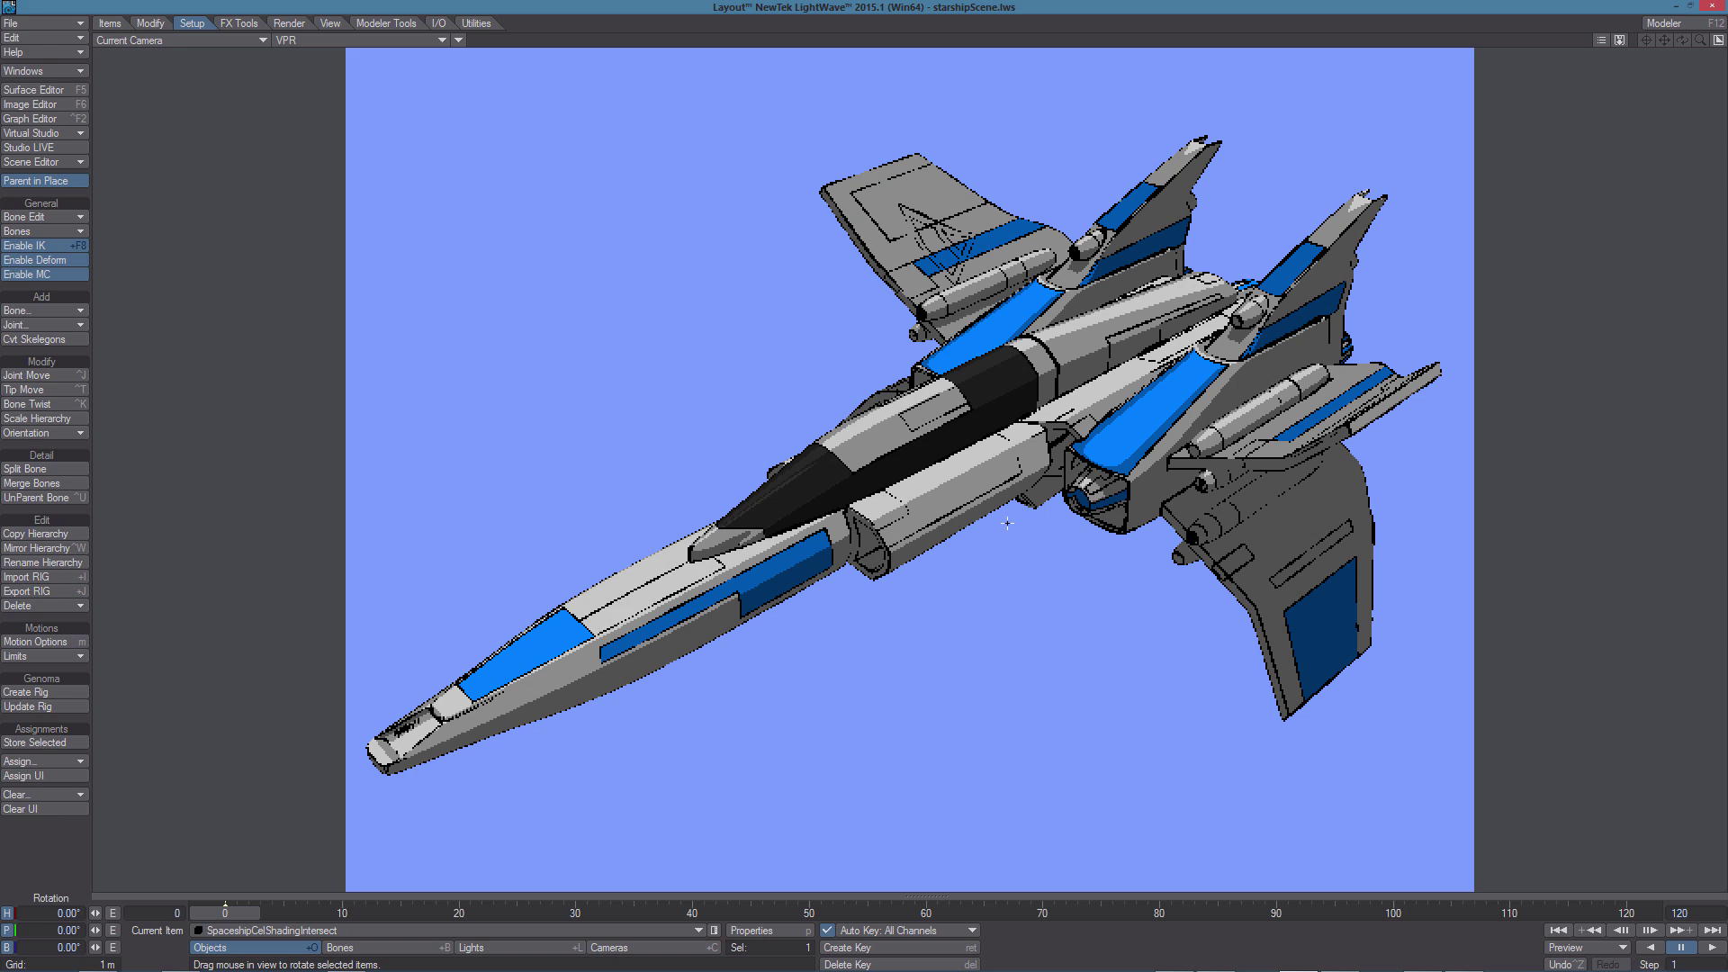
left_click_drag(1006, 523, 1033, 563)
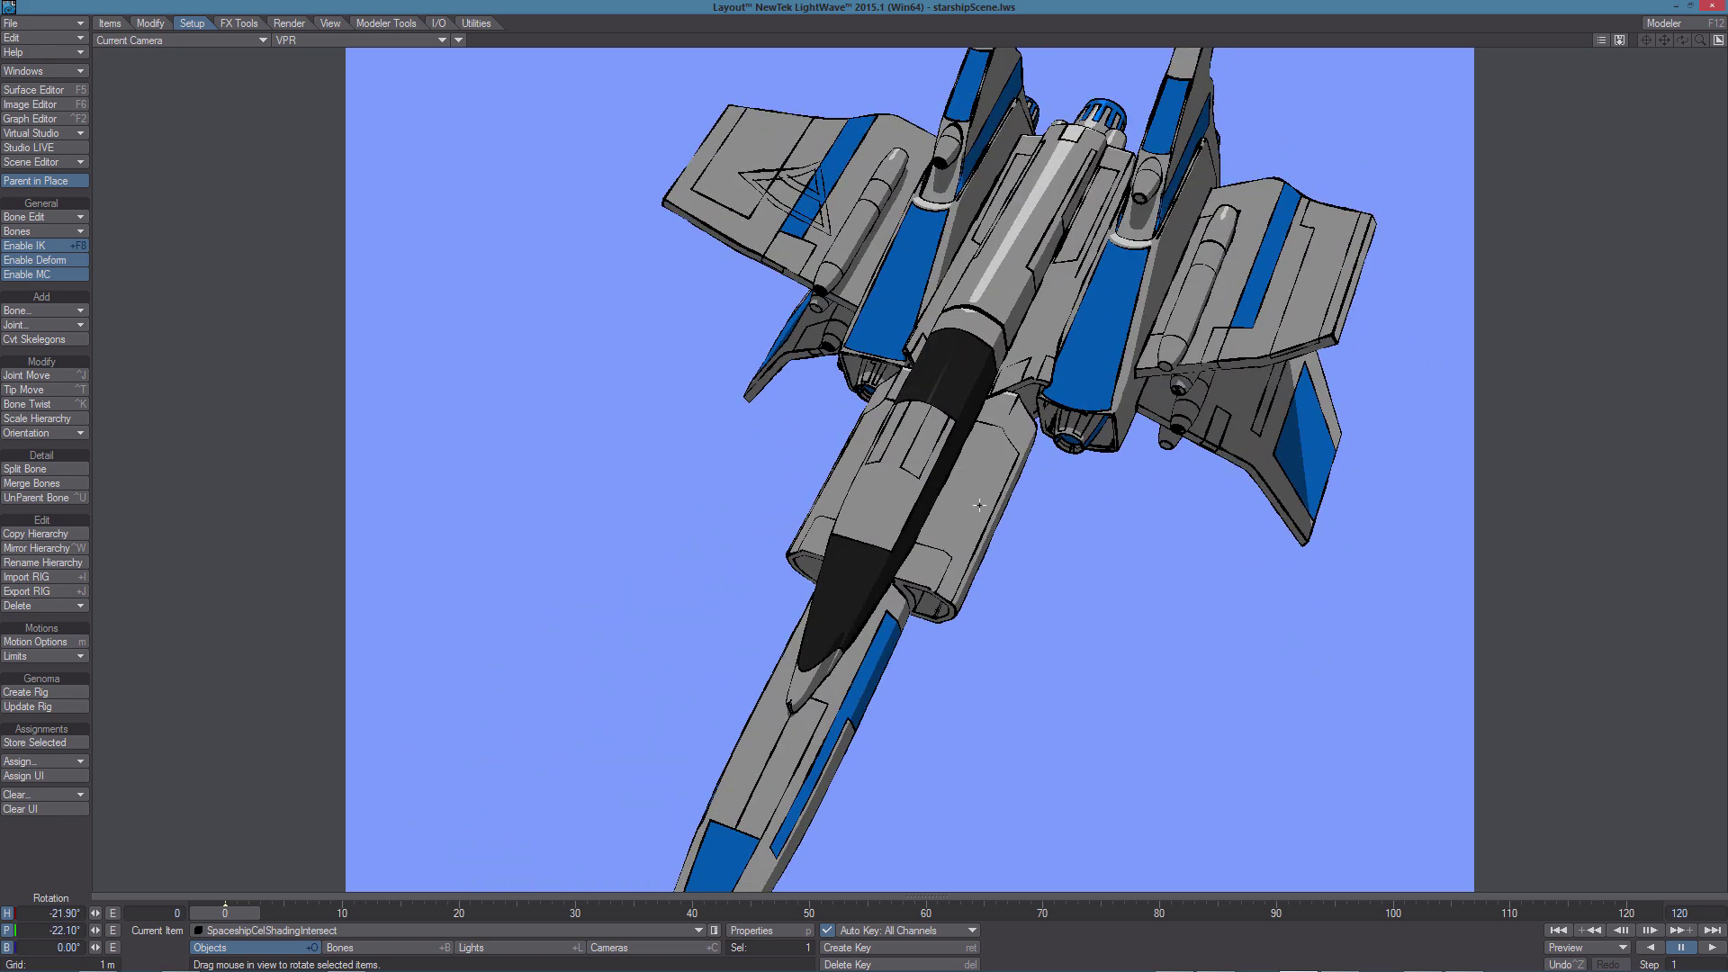
key("ctrl+z")
key("ctrl+z")
key("ctrl+z")
key("ctrl+z")
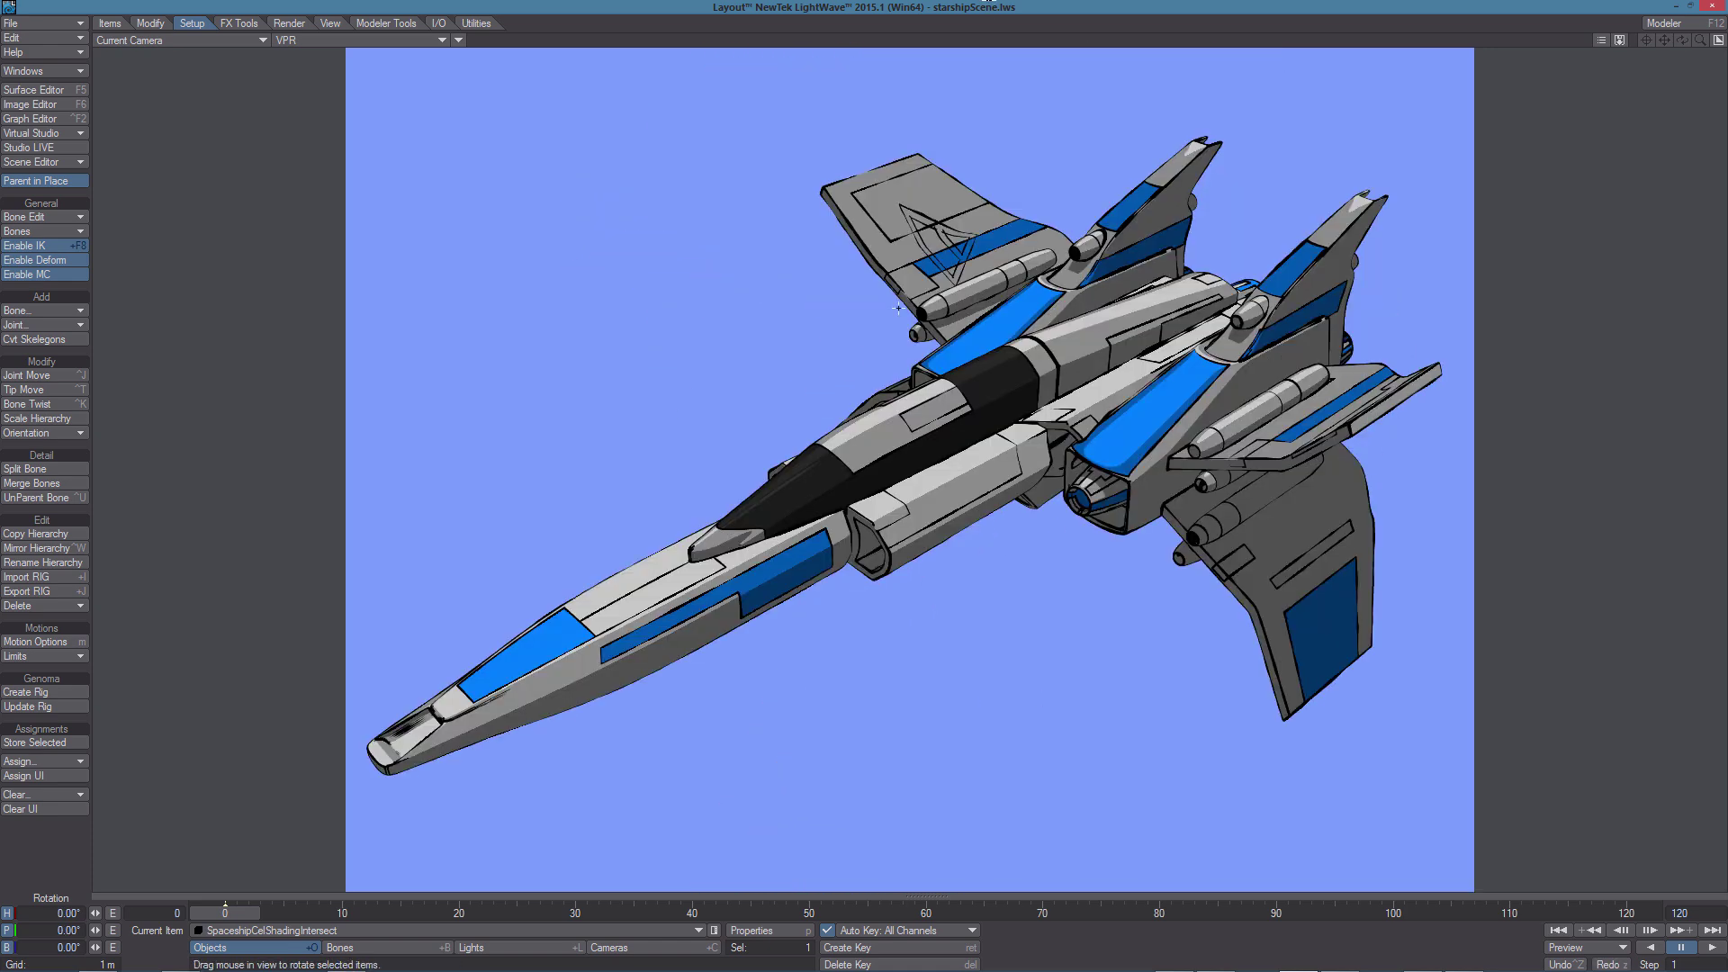
Clone the emblem and move the copy off the wing to about X -180 mm, Y 353 mm, Z -138 mm
key("Down")
key("ctrl+c")
key("Return")
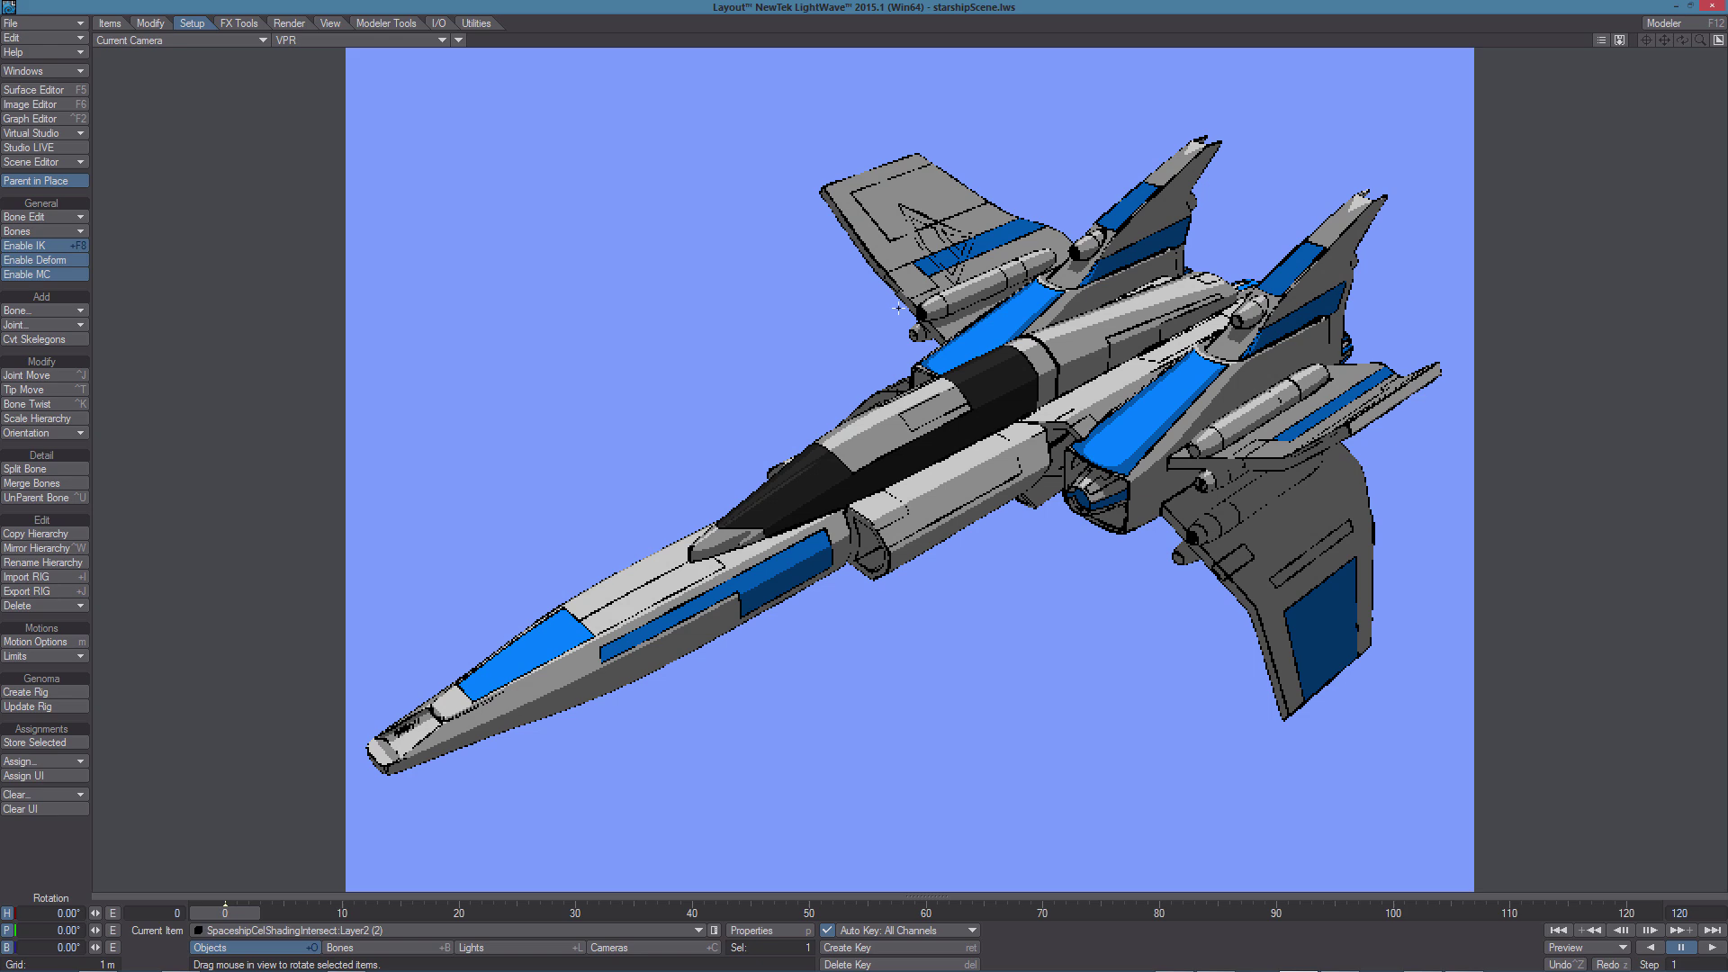
key("t")
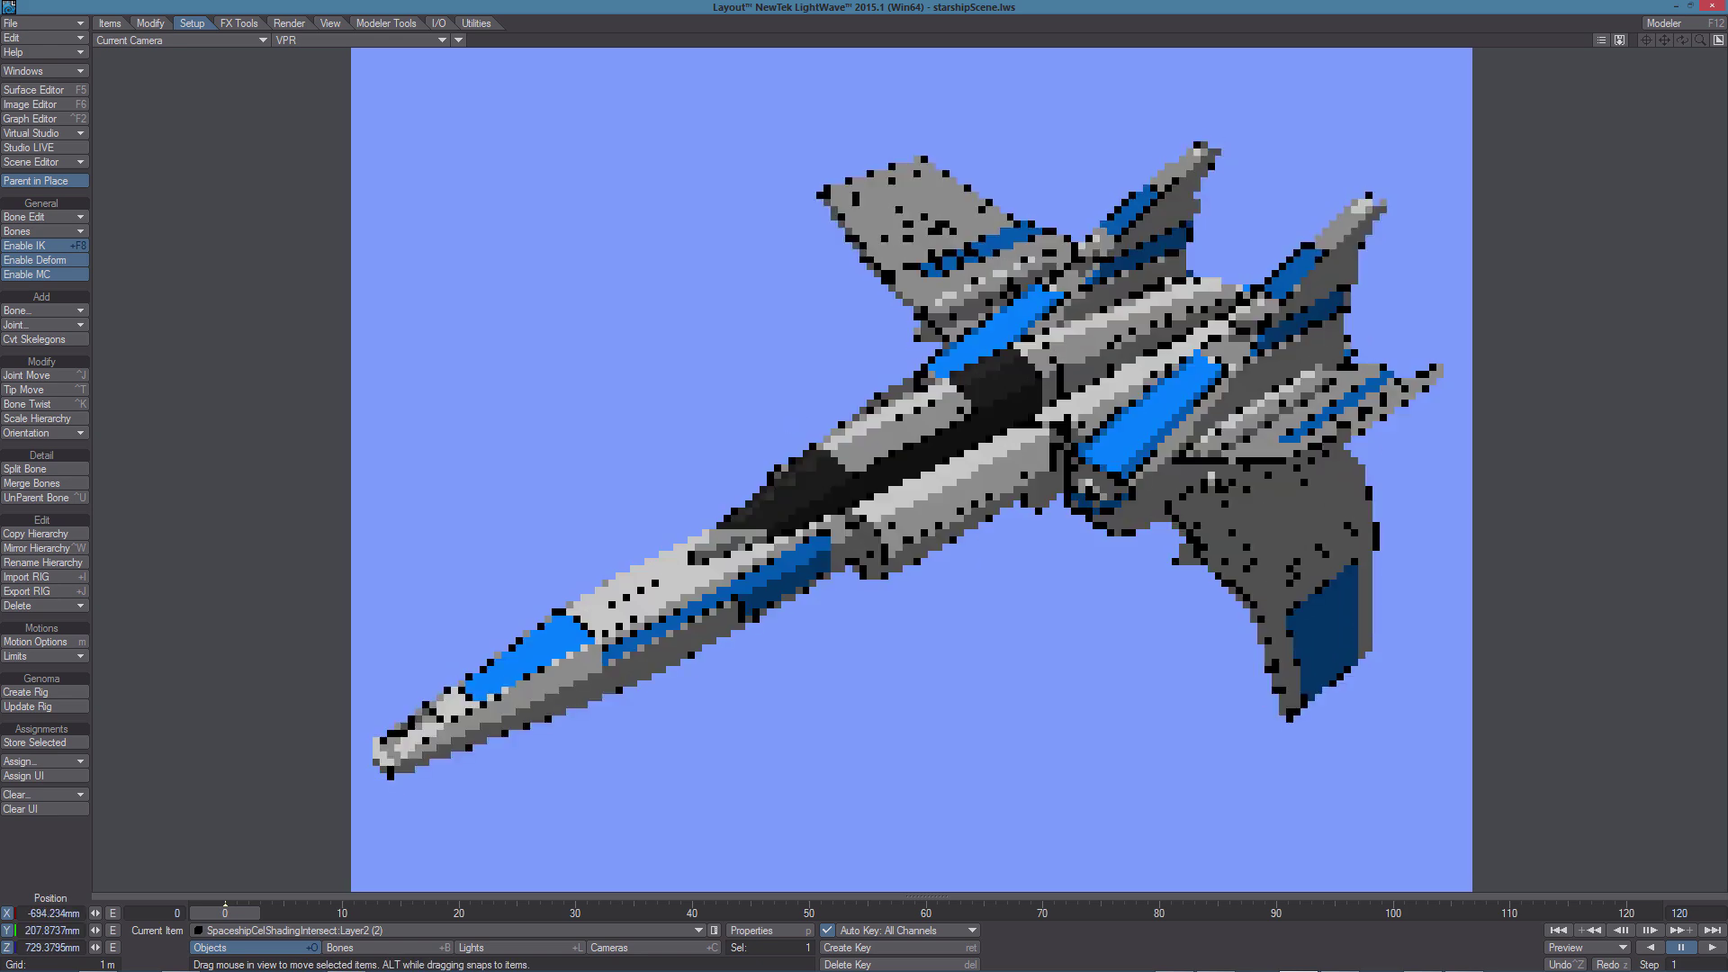
left_click_drag(976, 417, 947, 430)
right_click_drag(947, 430, 948, 419)
left_click(415, 40)
left_click(421, 56)
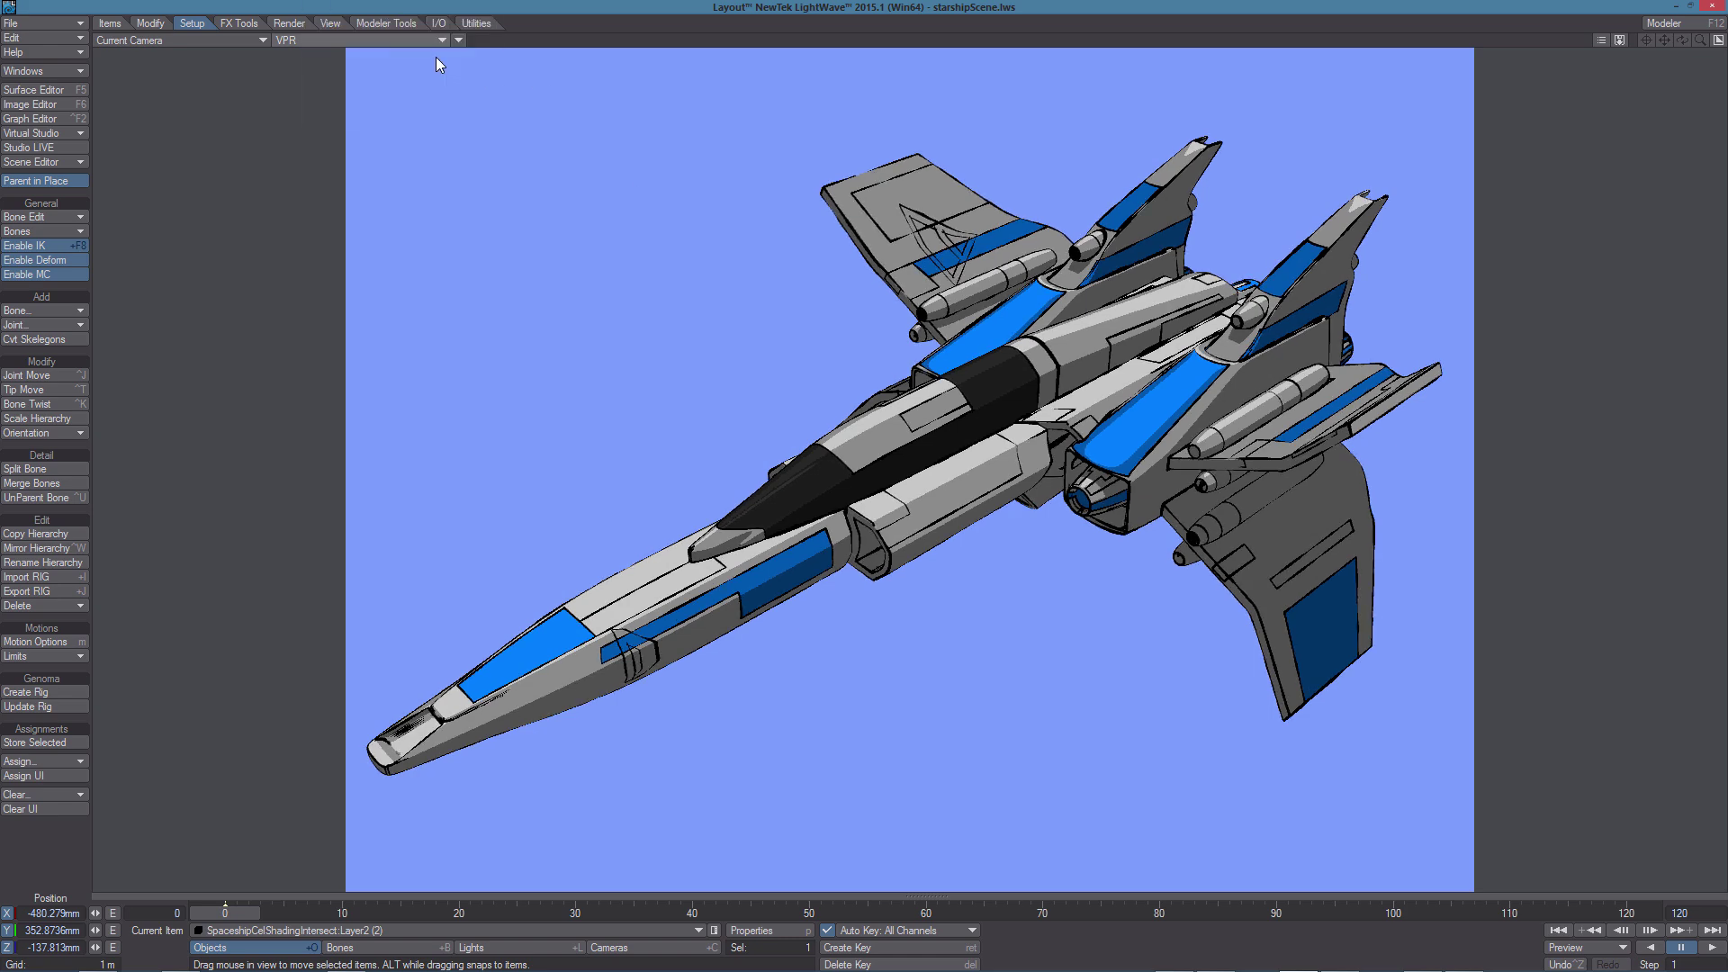
left_click_drag(800, 392, 877, 428)
Center the copied emblem through the ship's nose at about X 0, Y 48 mm, Z -1.09 m, and inspect it in VPR
key("2")
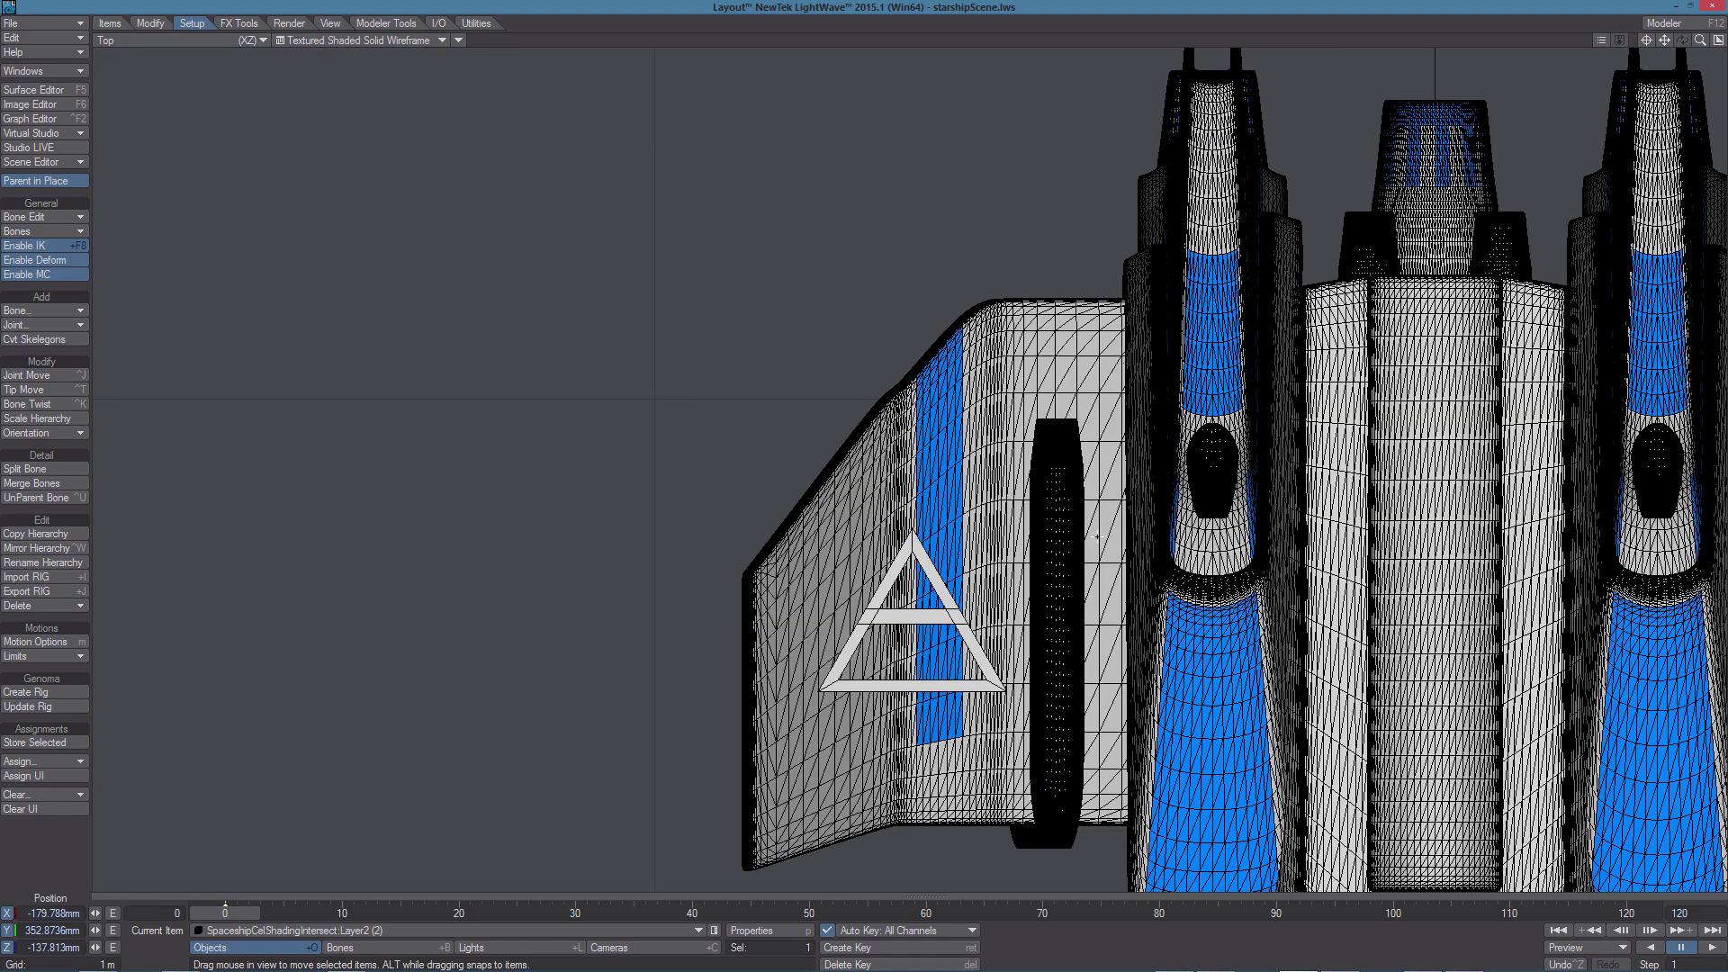
left_click_drag(1097, 537, 989, 536, "ctrl+alt")
left_click_drag(1097, 791, 565, 56, "alt")
left_click_drag(623, 243, 709, 696)
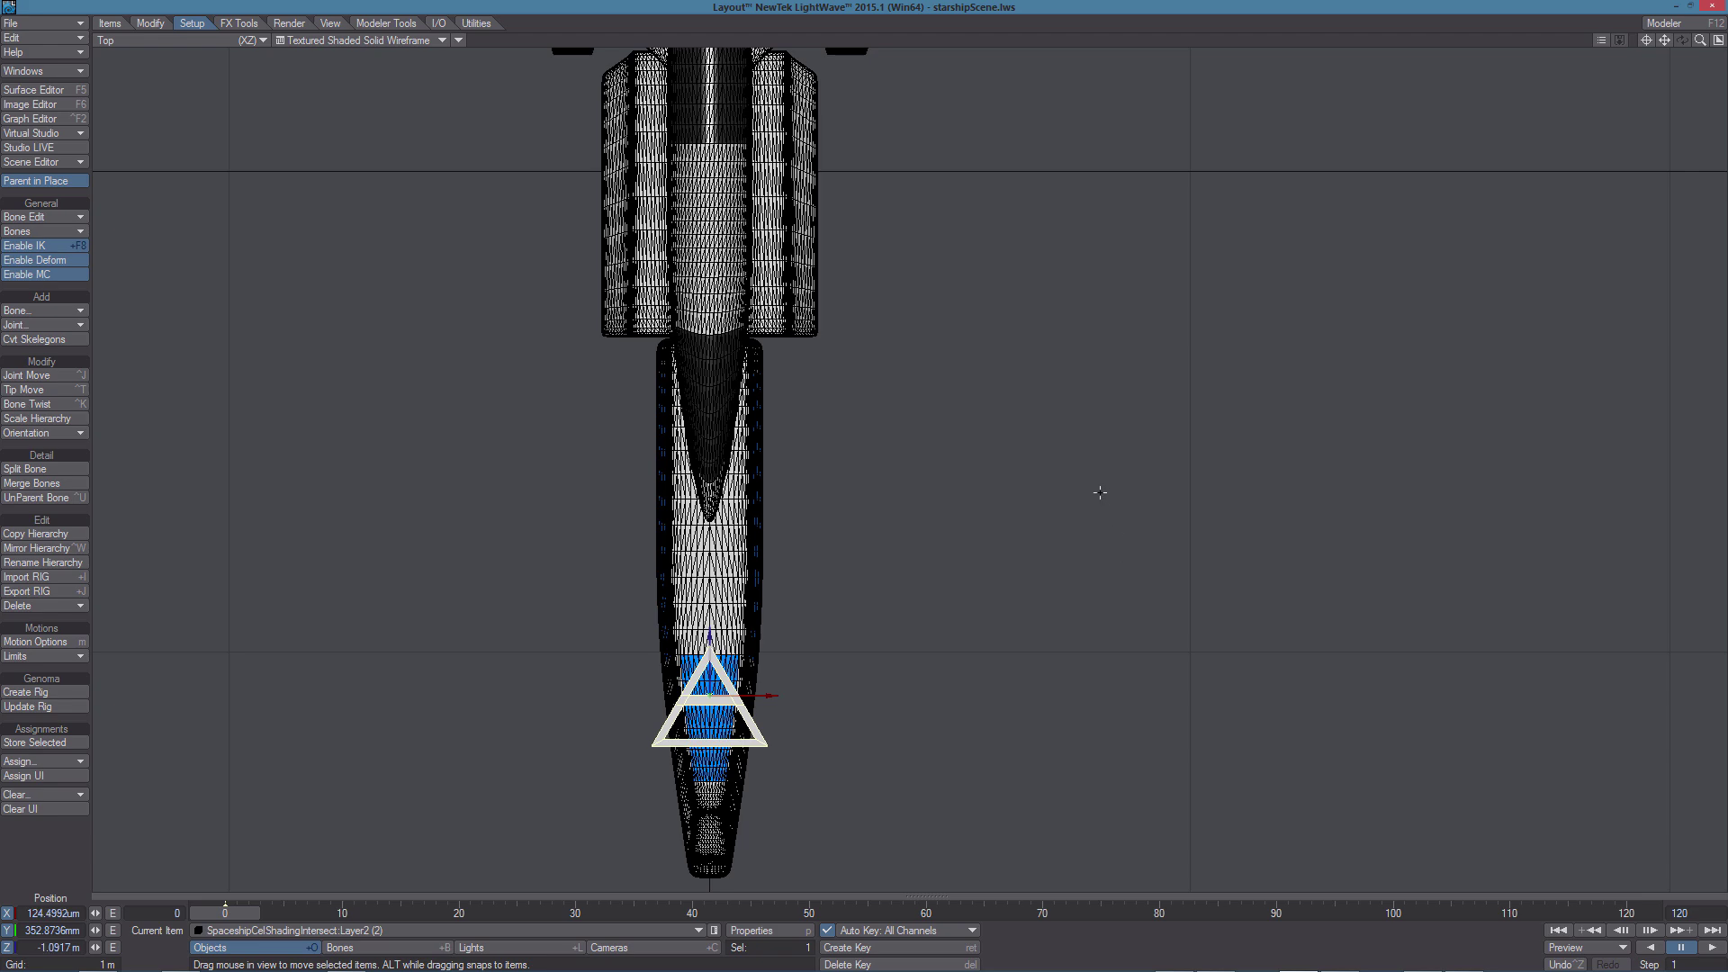
key("4")
right_click_drag(696, 300, 697, 441)
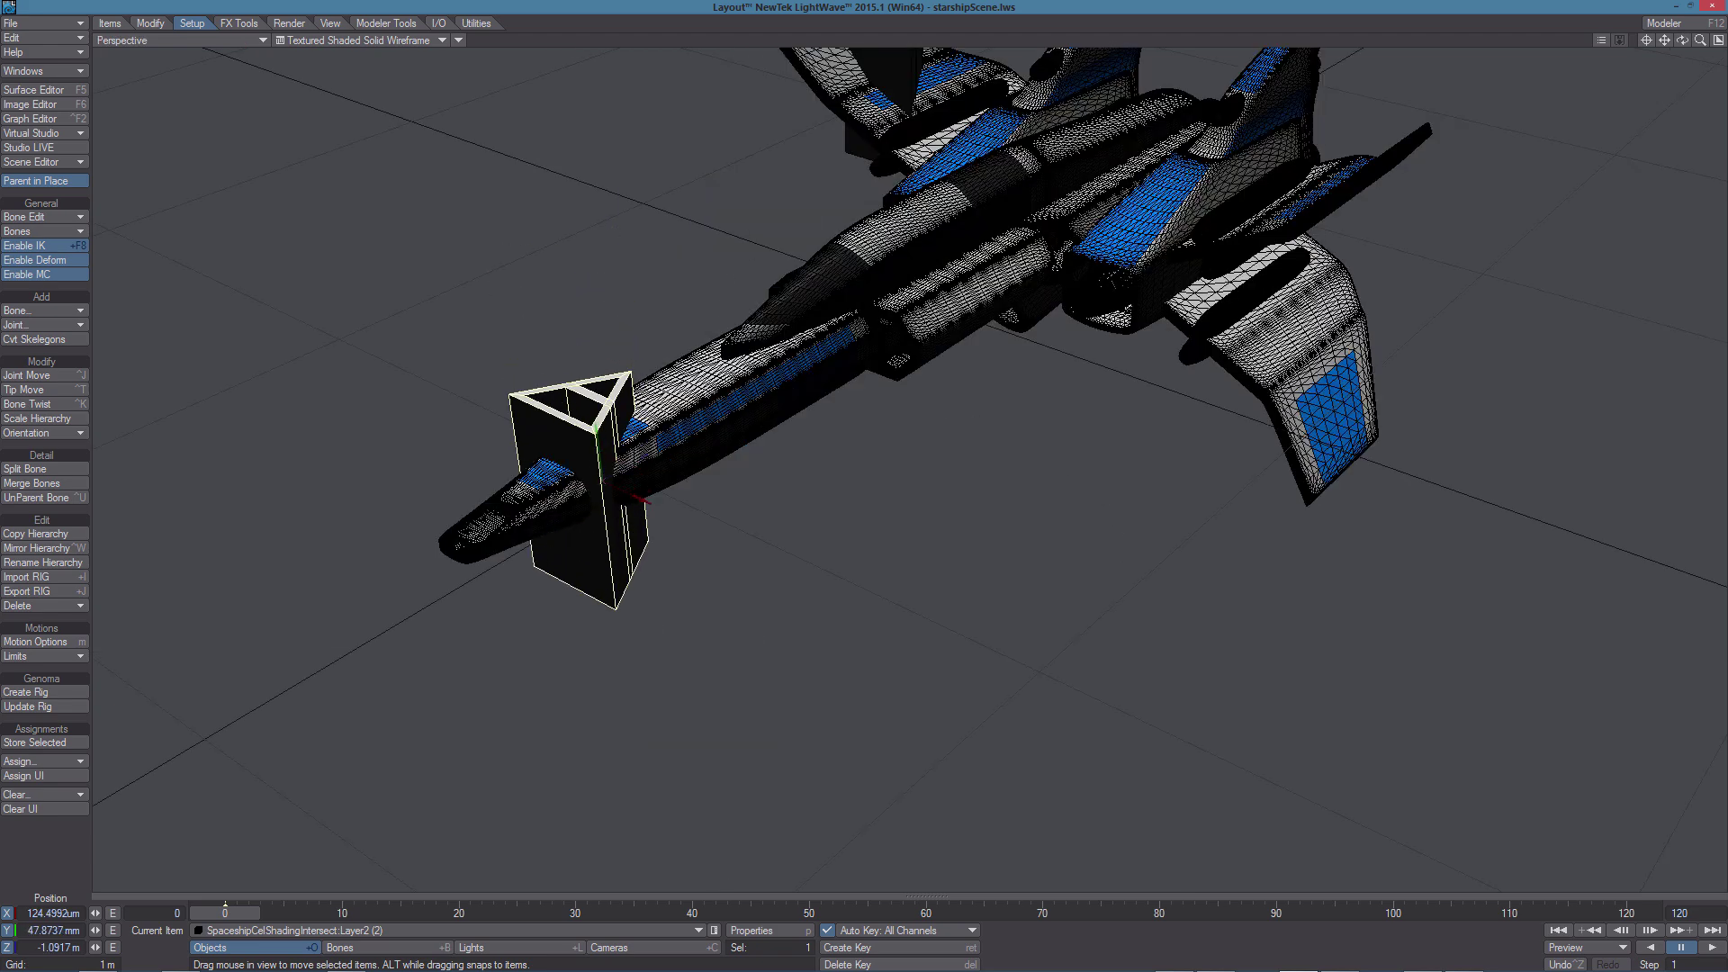
left_click_drag(813, 388, 812, 422, "alt")
left_click(413, 40)
left_click(417, 55)
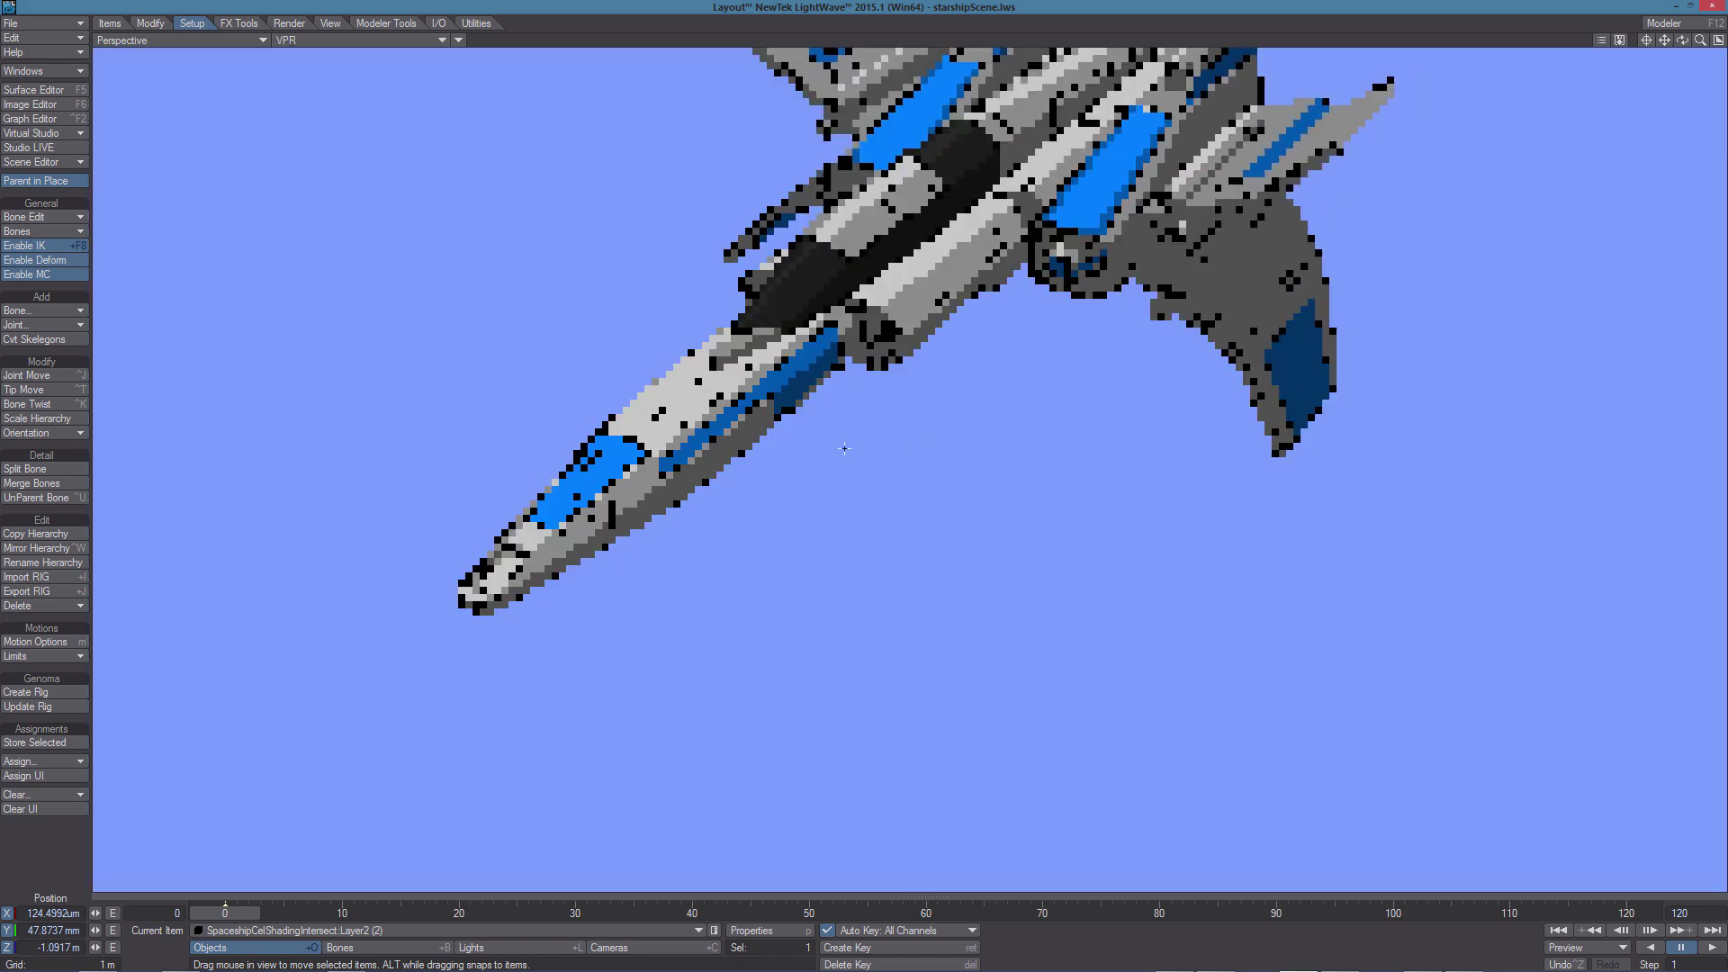
left_click_drag(845, 447, 941, 454, "alt")
left_click_drag(432, 396, 729, 436, "alt+shift")
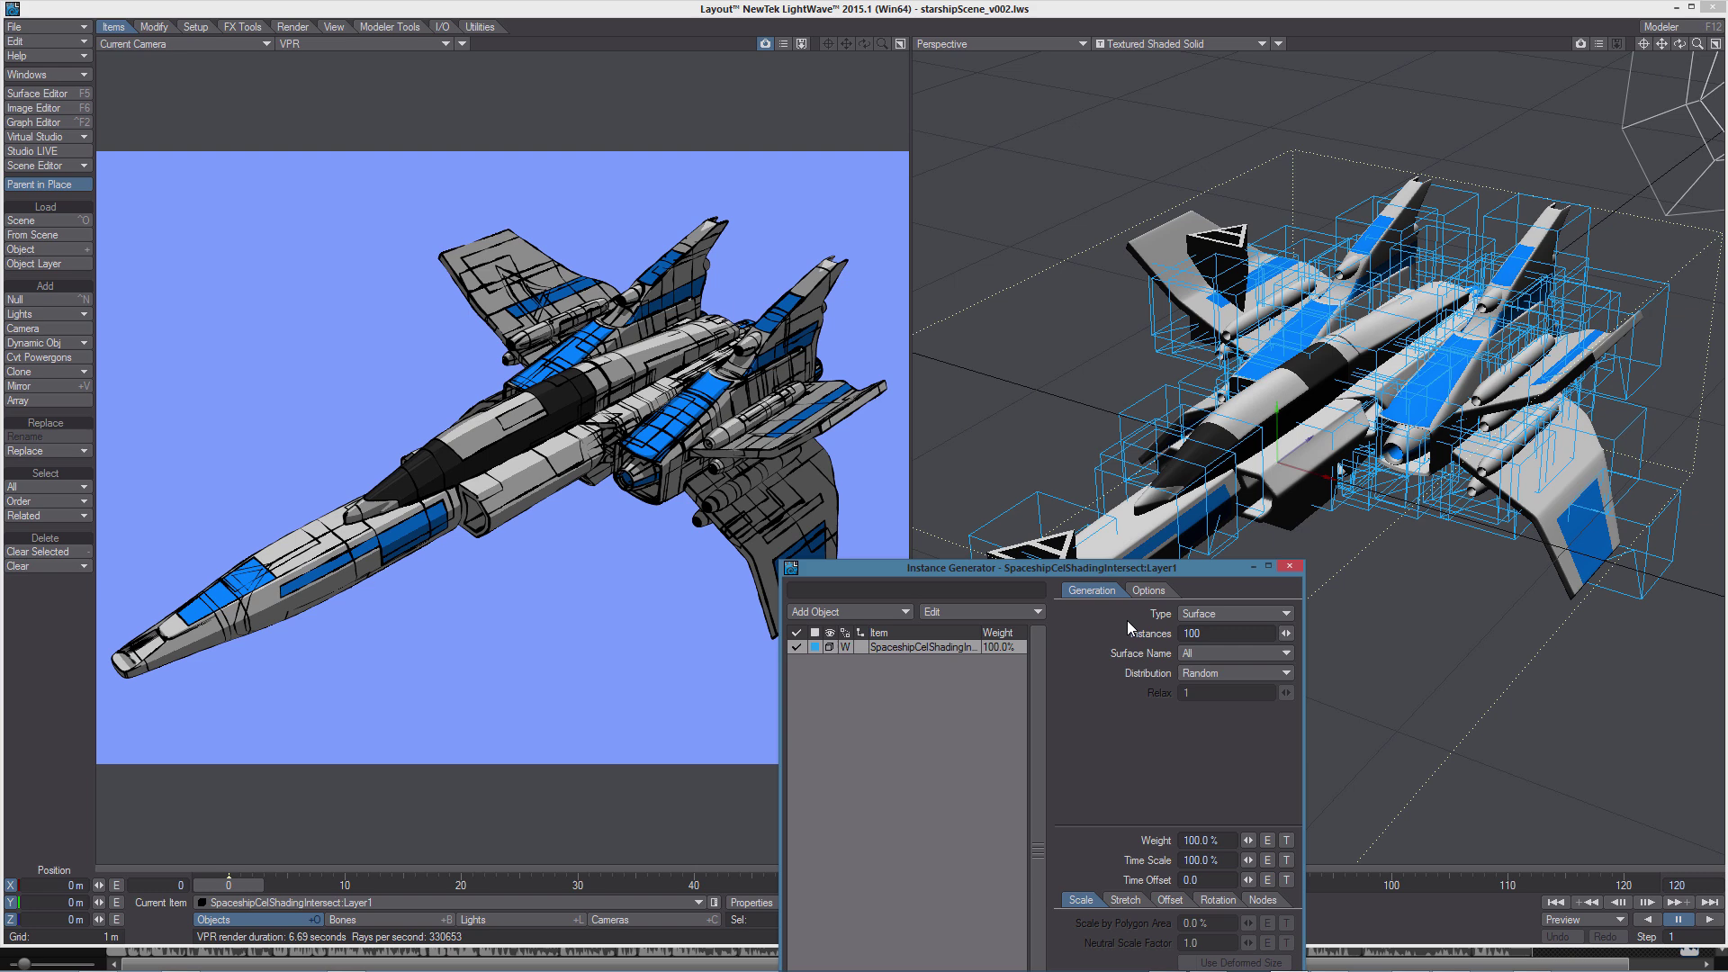
Turn the ship's surface-distributed instances off and on again to compare the panel lines they add
left_click(795, 647)
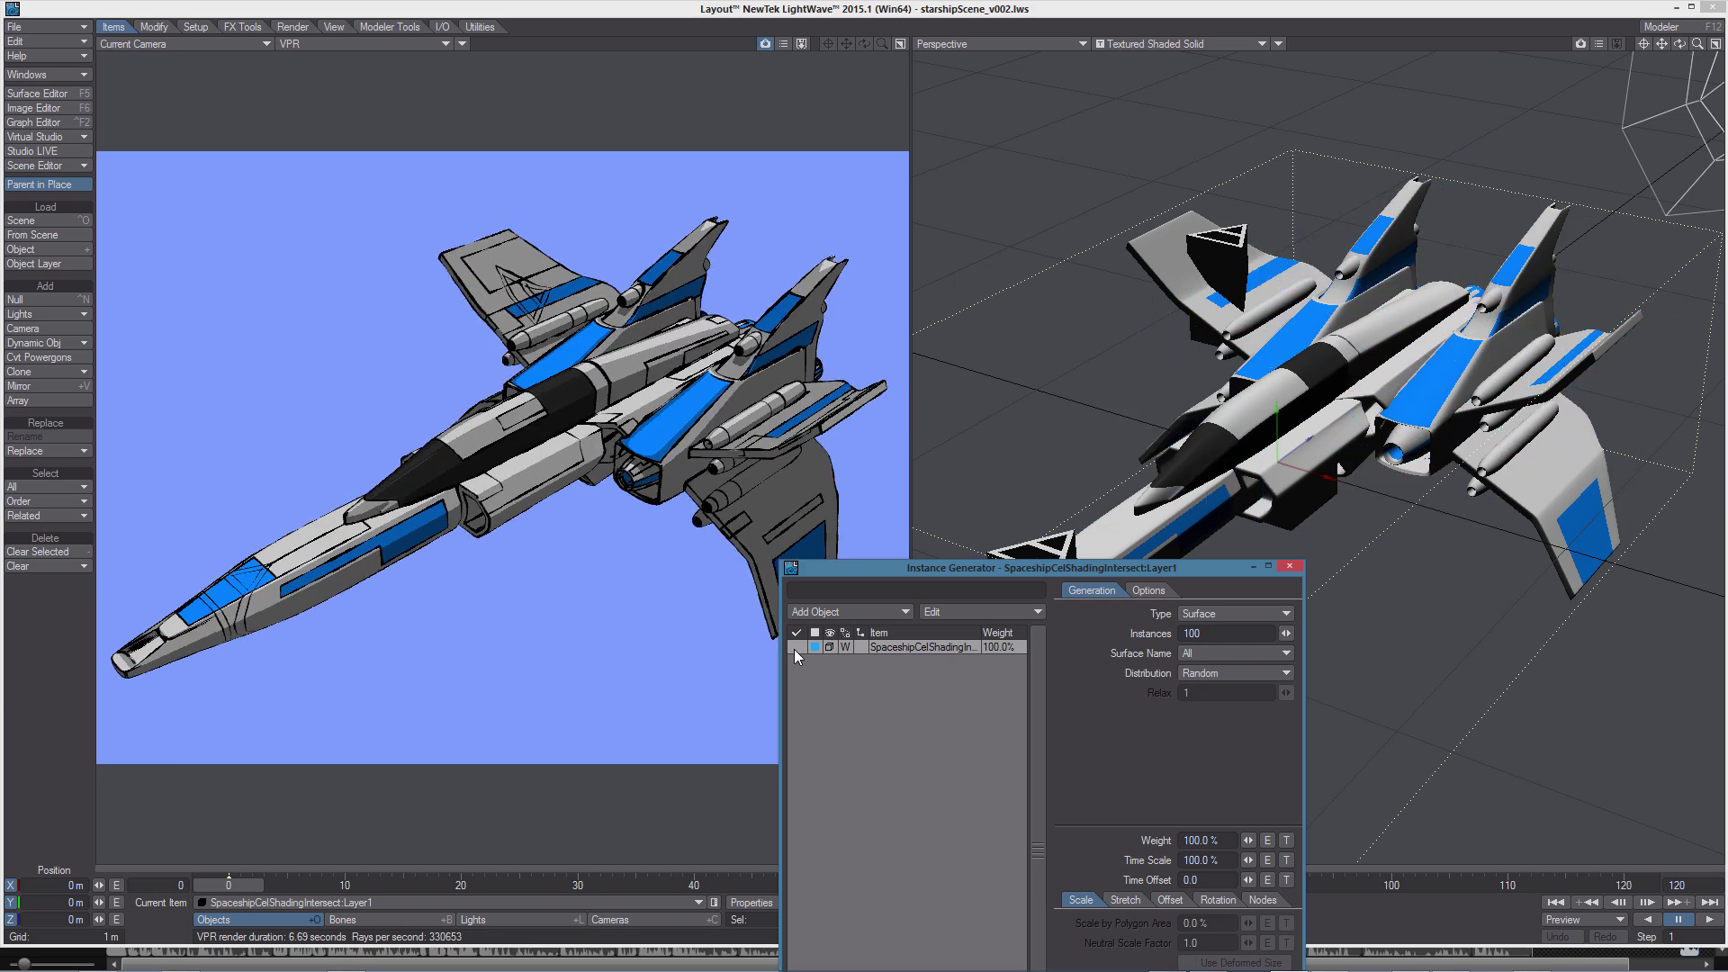
left_click(796, 647)
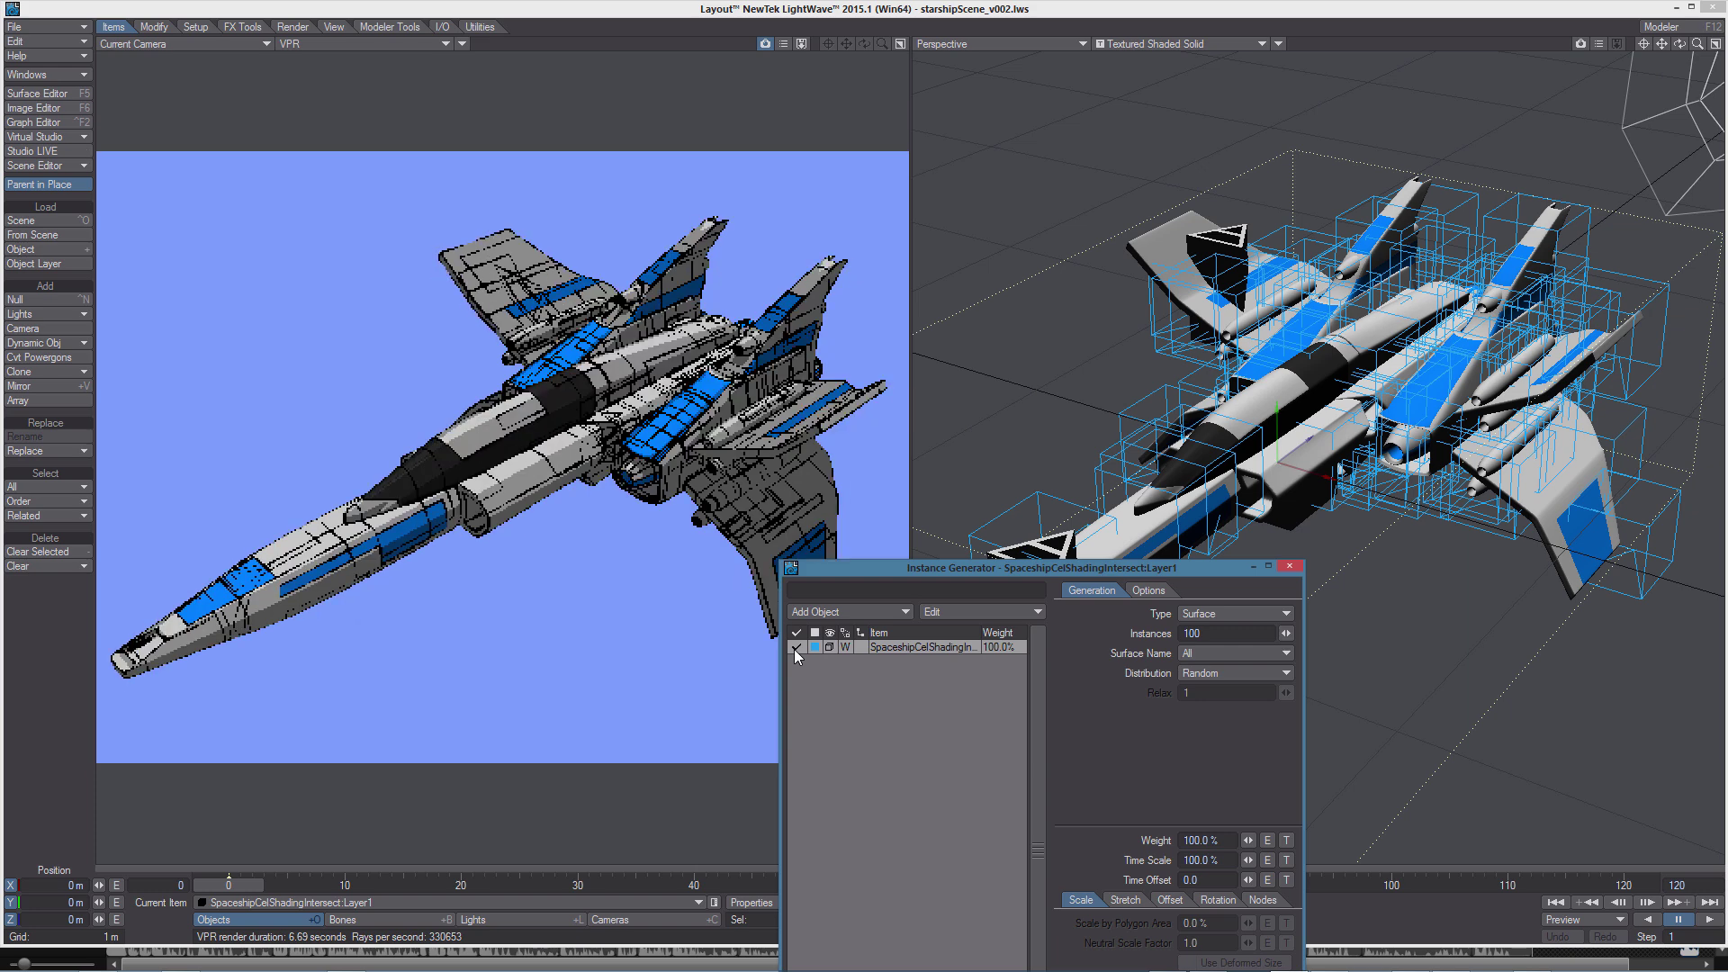